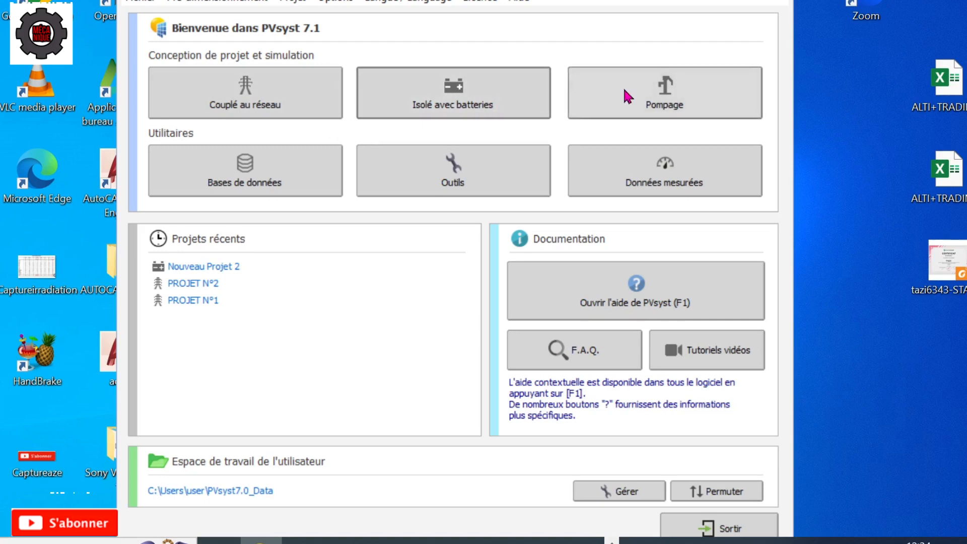
Create a new stand-alone project with batteries and name it "projet 3".
click(486, 99)
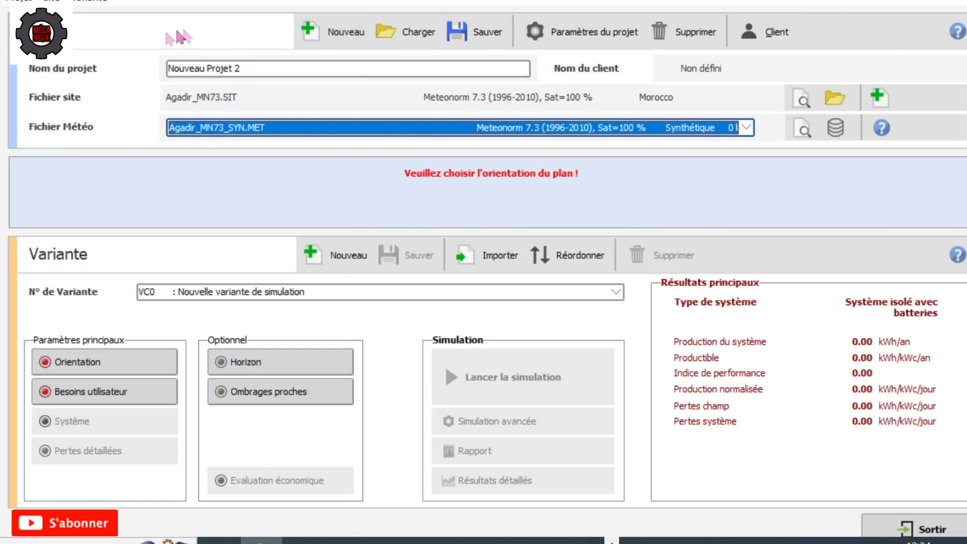
click(355, 41)
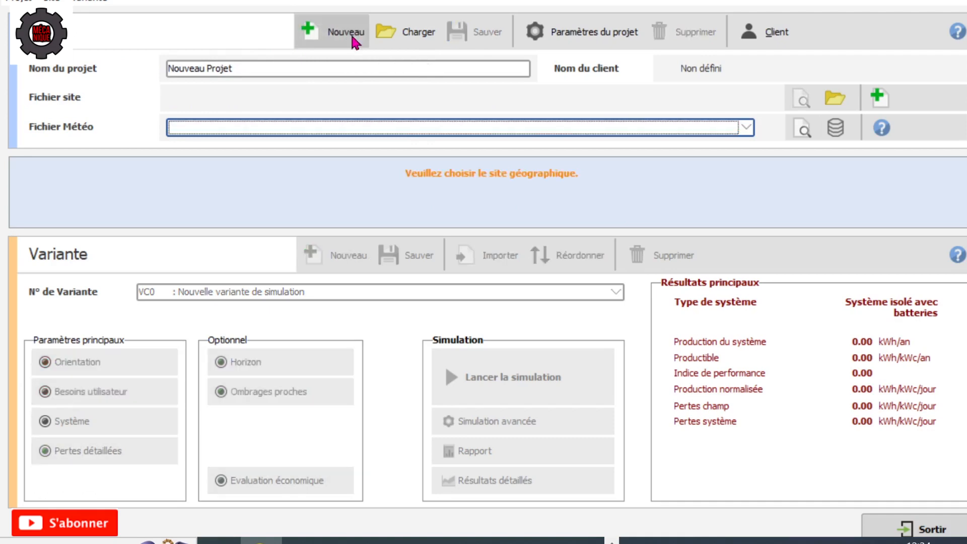
click(246, 71)
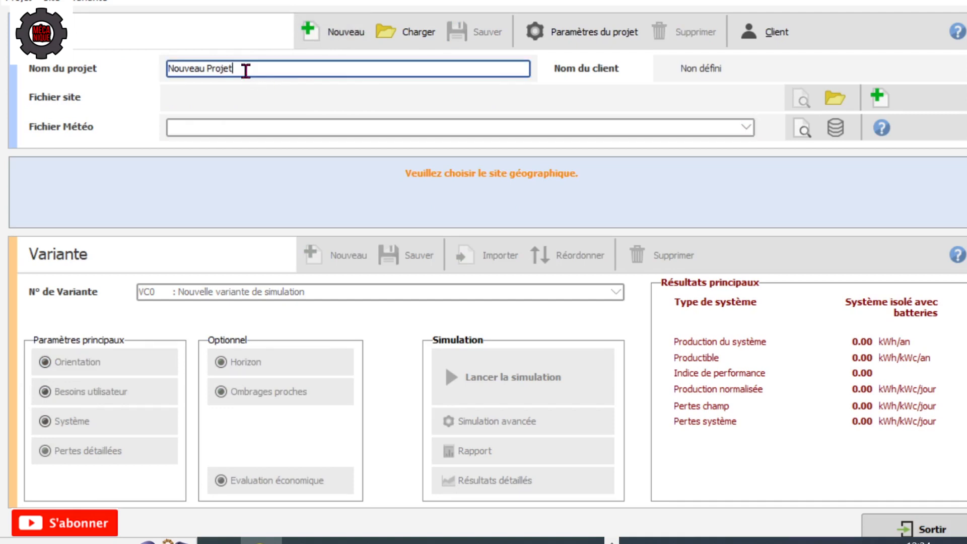
key(BackSpace)
key(BackSpace)
key(BackSpace)
key(BackSpace)
key(BackSpace)
key(BackSpace)
key(BackSpace)
key(BackSpace)
key(BackSpace)
key(BackSpace)
key(BackSpace)
key(BackSpace)
key(BackSpace)
key(BackSpace)
text(projet ")
key(BackSpace)
text(3)
Create a new geographic site on the interactive map by picking a point near Agadir, Morocco, and accept that location.
click(881, 99)
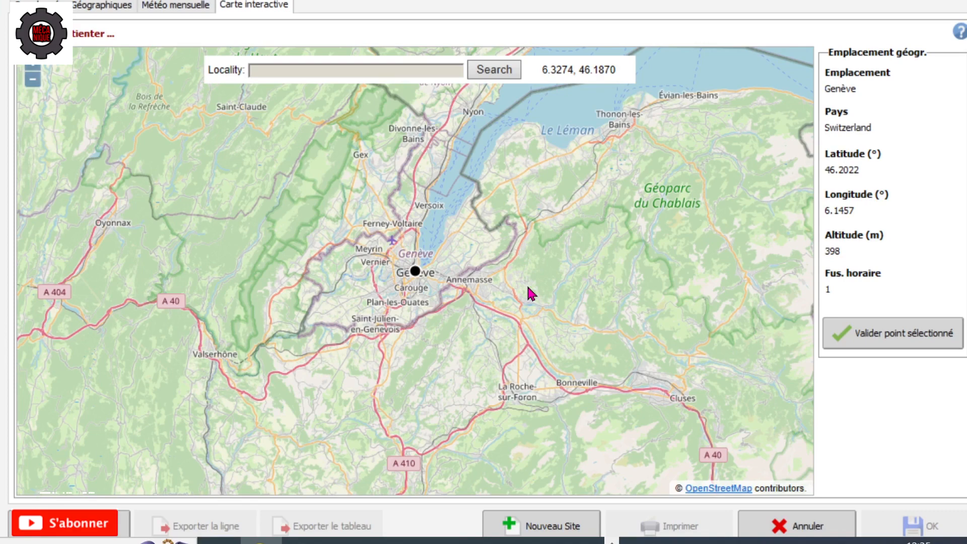
scroll(531, 294, down, 5)
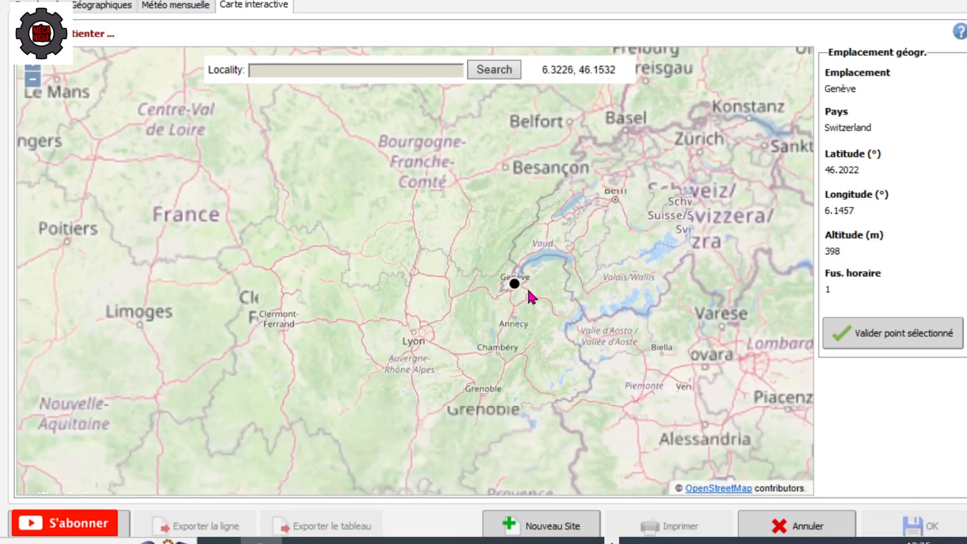
scroll(529, 297, down, 2)
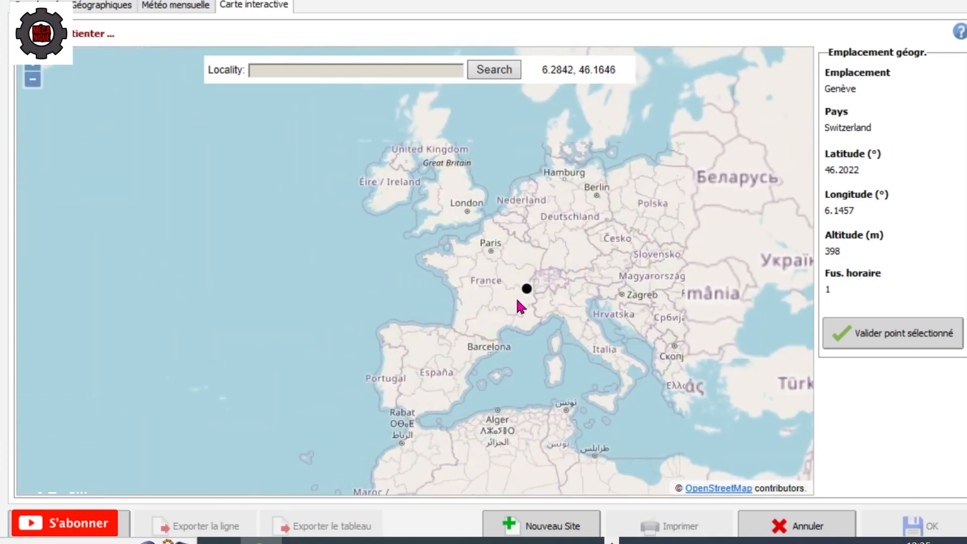
scroll(519, 306, down, 1)
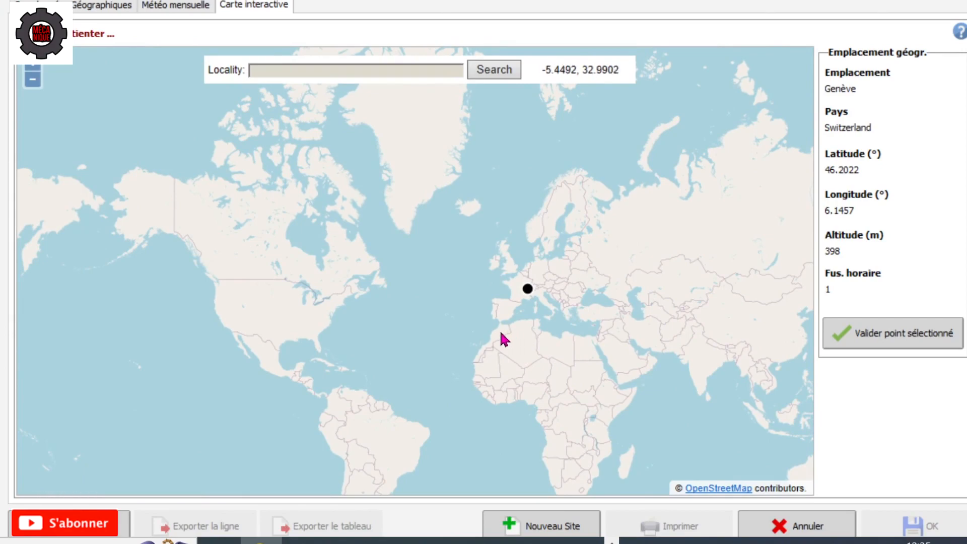
click(502, 332)
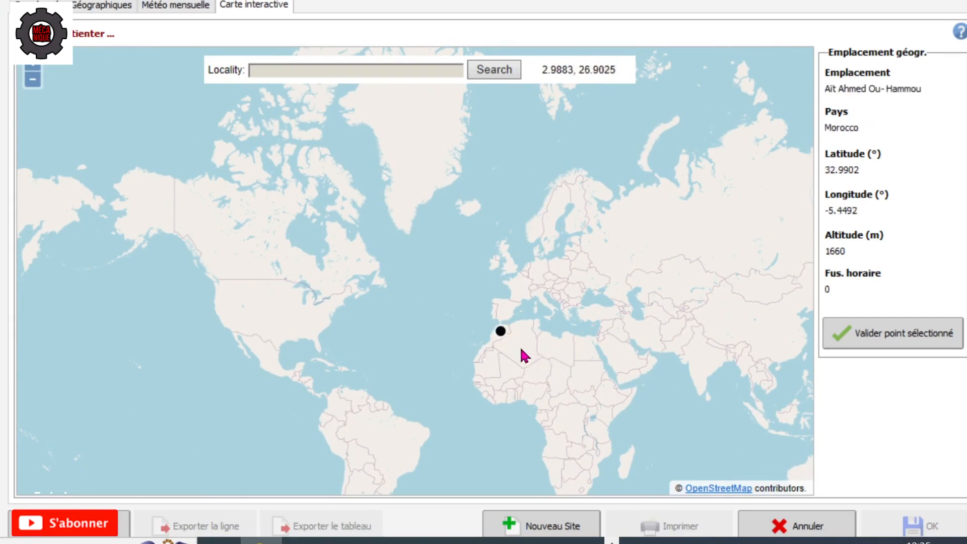
scroll(522, 354, up, 3)
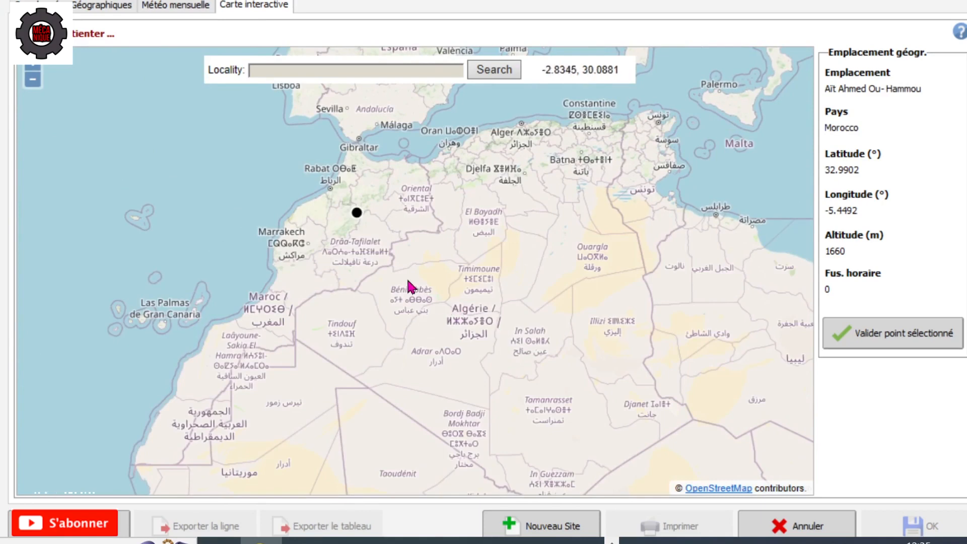
scroll(408, 282, up, 1)
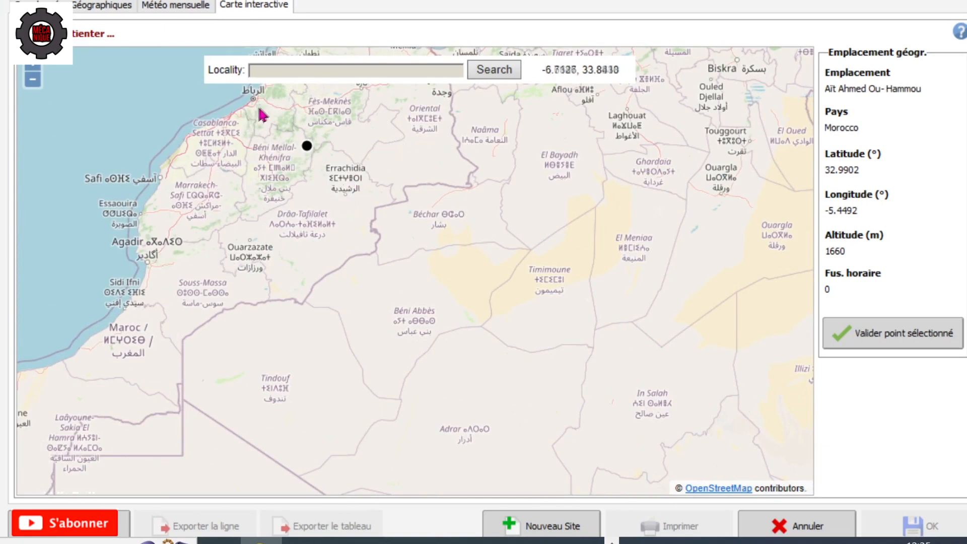
click(148, 261)
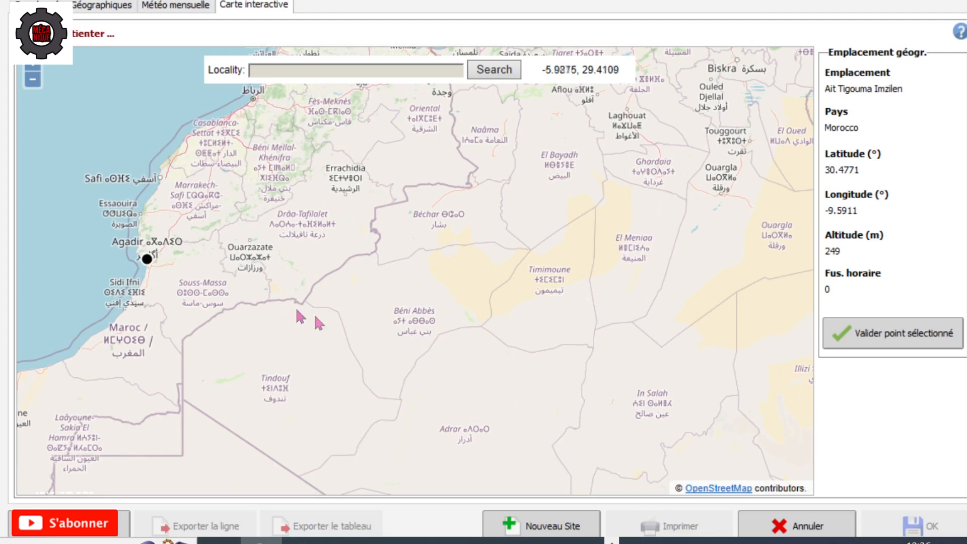
click(903, 335)
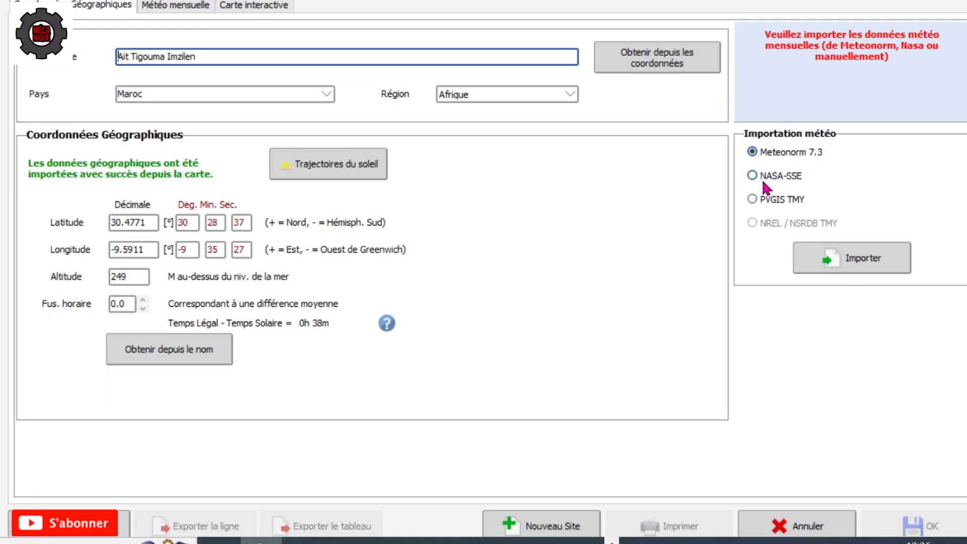
Import Meteonorm 7.3 monthly weather data for the new site, show irradiation in kWh/m²/jour and return to the project.
click(860, 266)
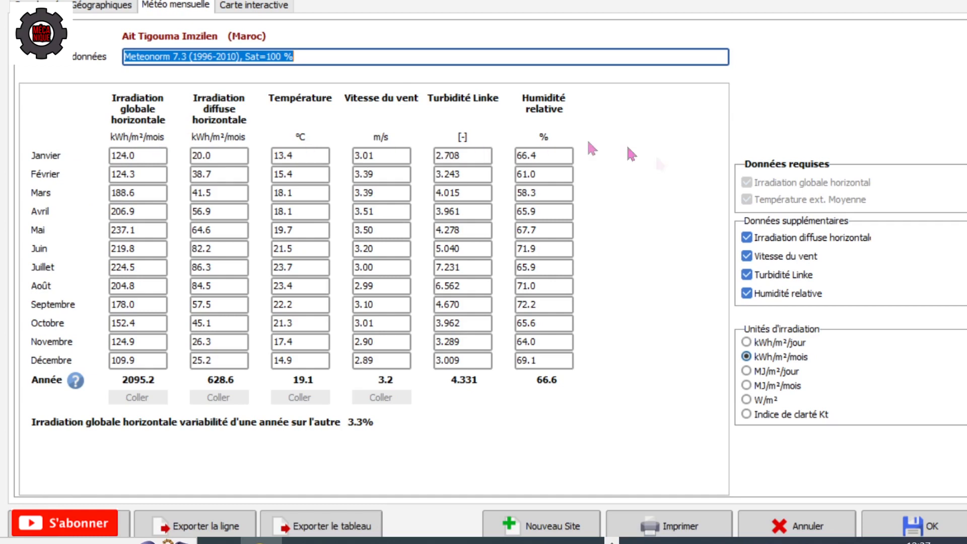
click(747, 342)
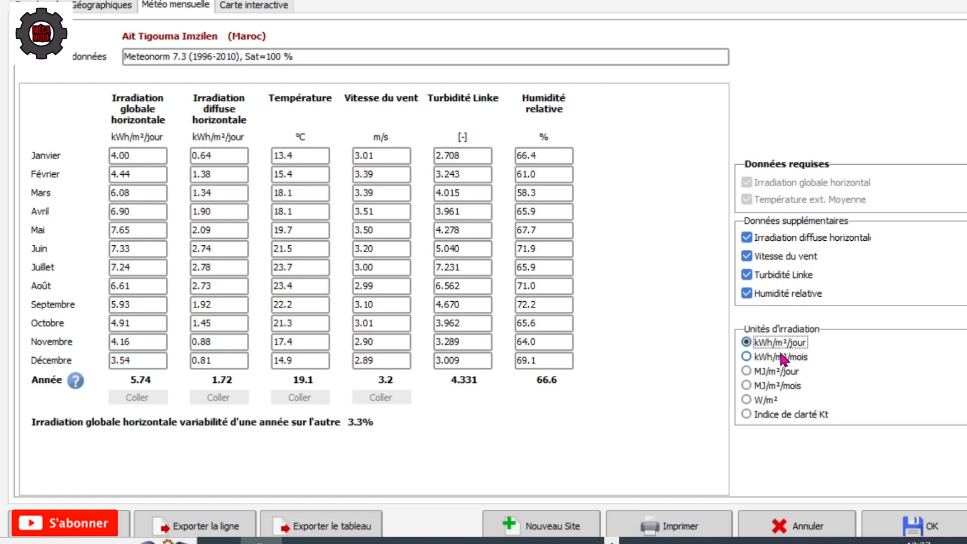
click(132, 155)
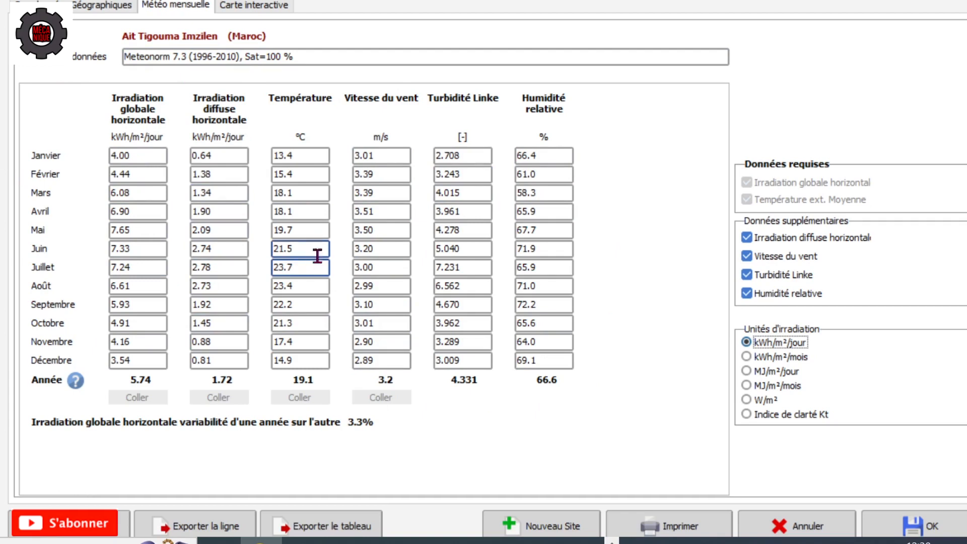
click(805, 528)
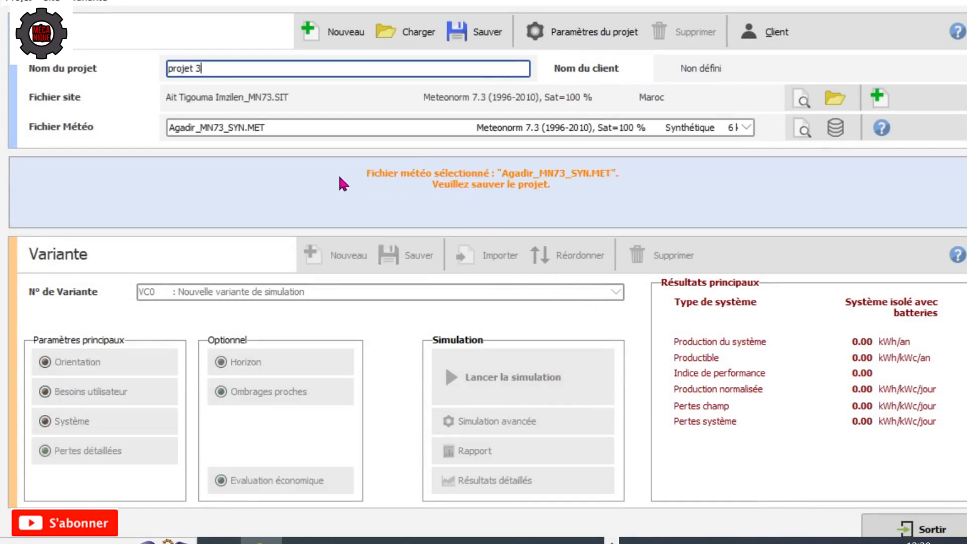
Load Agadir_MN73.SIT from the Afrique region of the site database as the project's site.
click(834, 101)
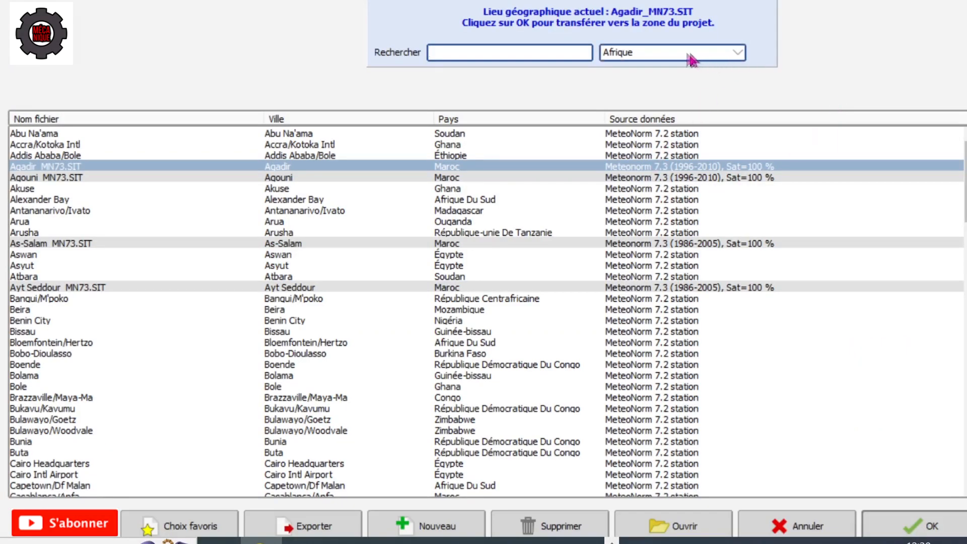
click(735, 57)
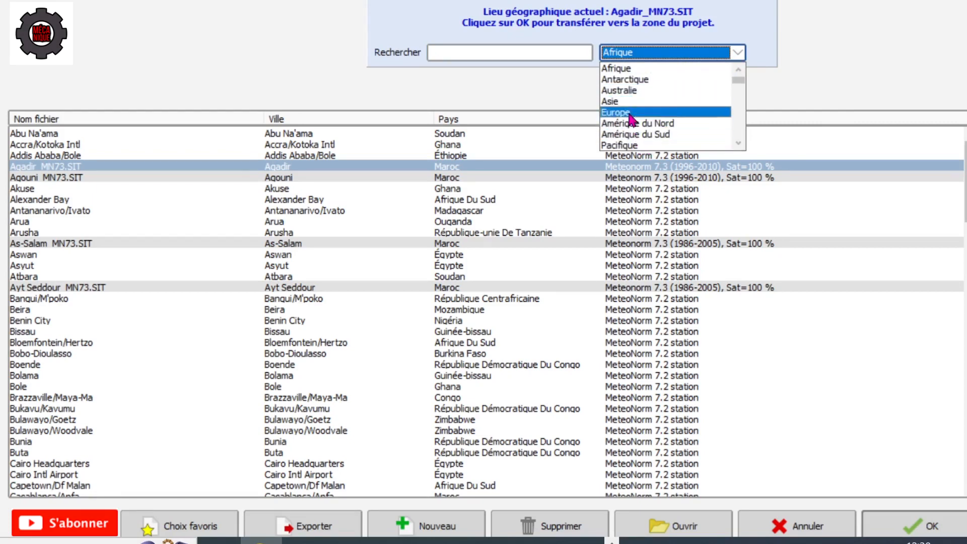
click(646, 69)
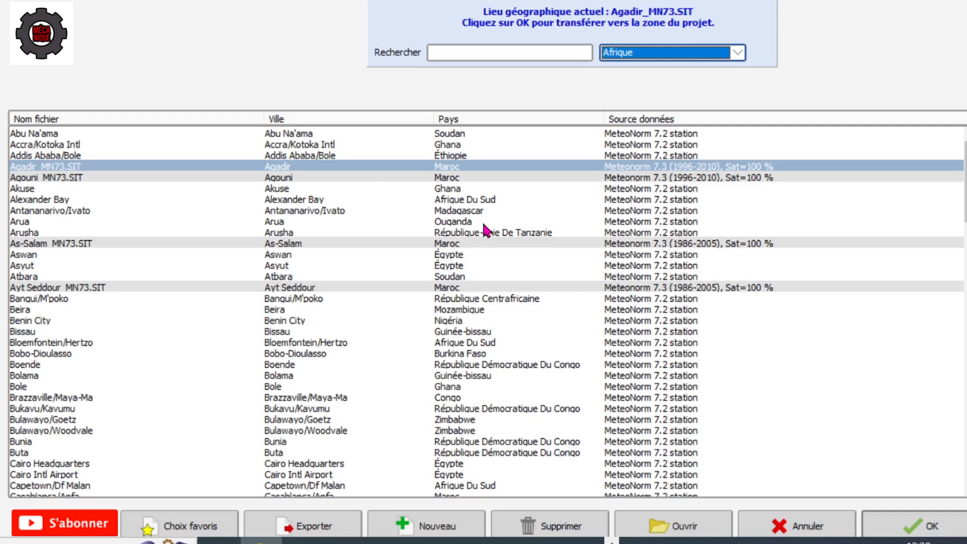
click(922, 525)
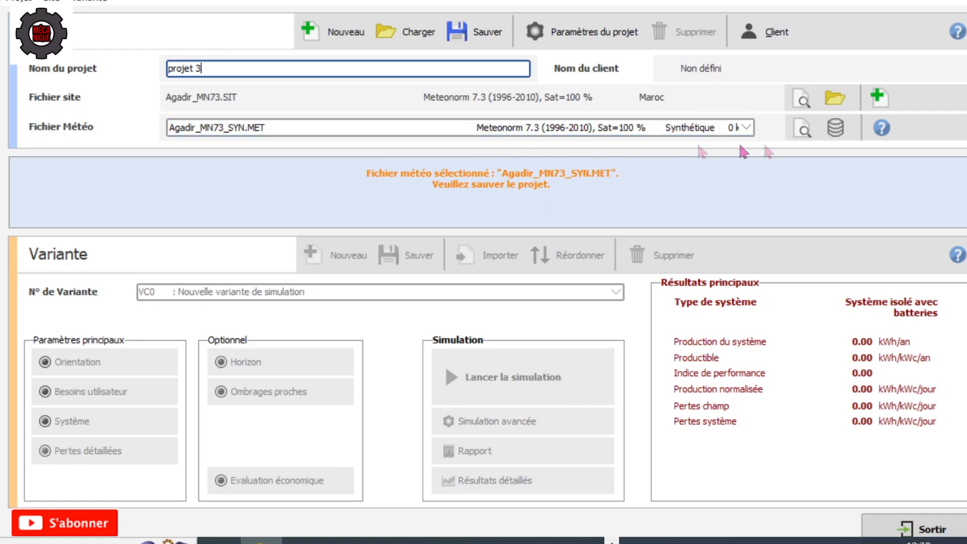
Examine the Agadir weather file's site coordinates, monthly irradiation in kWh/m²/jour and interactive map.
click(803, 129)
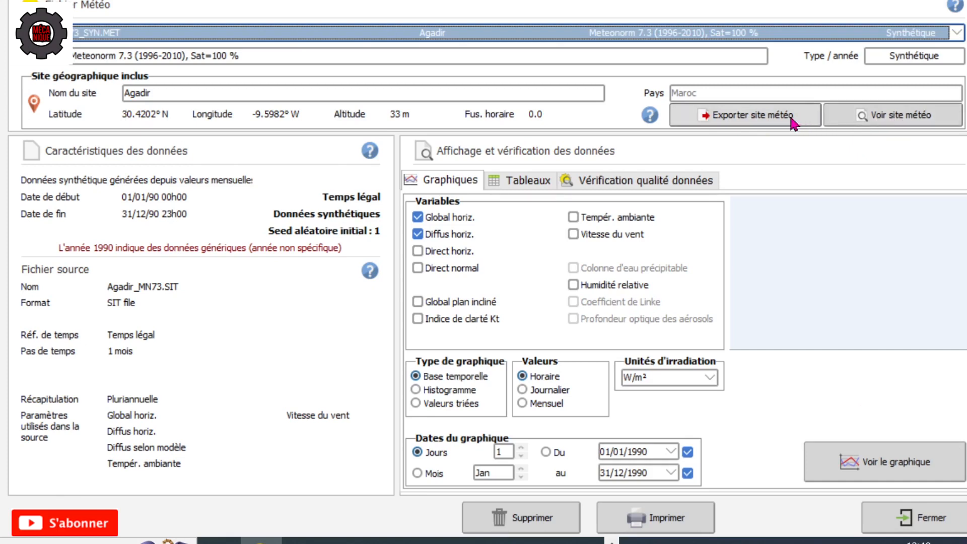
click(890, 121)
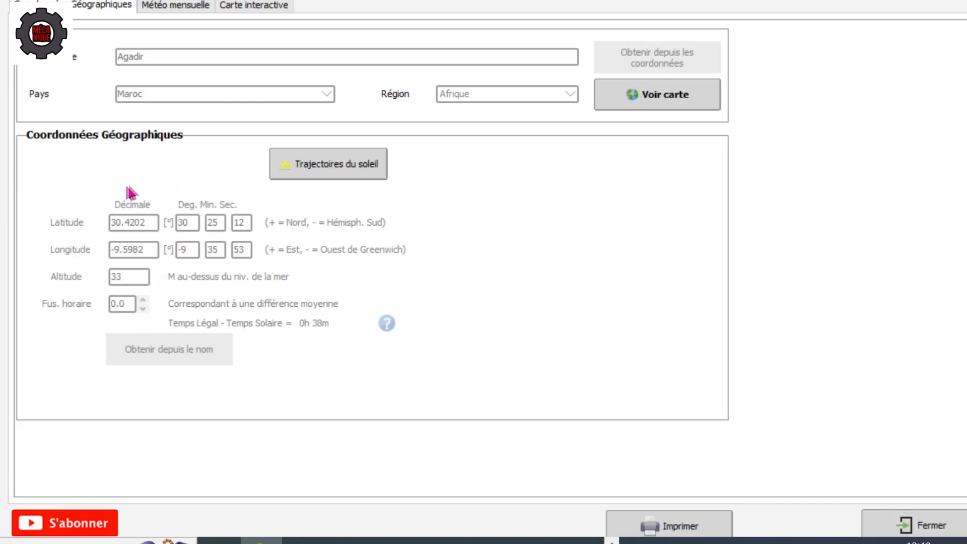
click(174, 10)
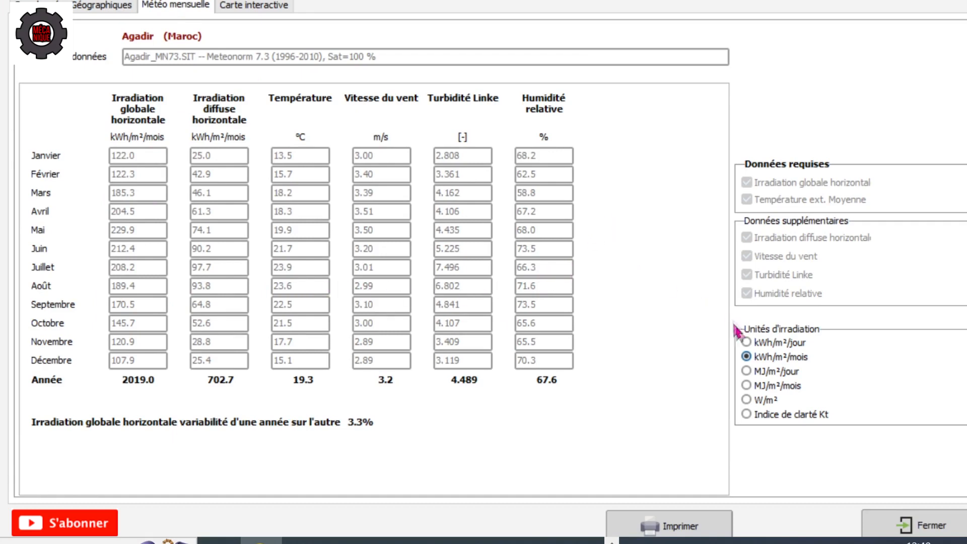
click(747, 341)
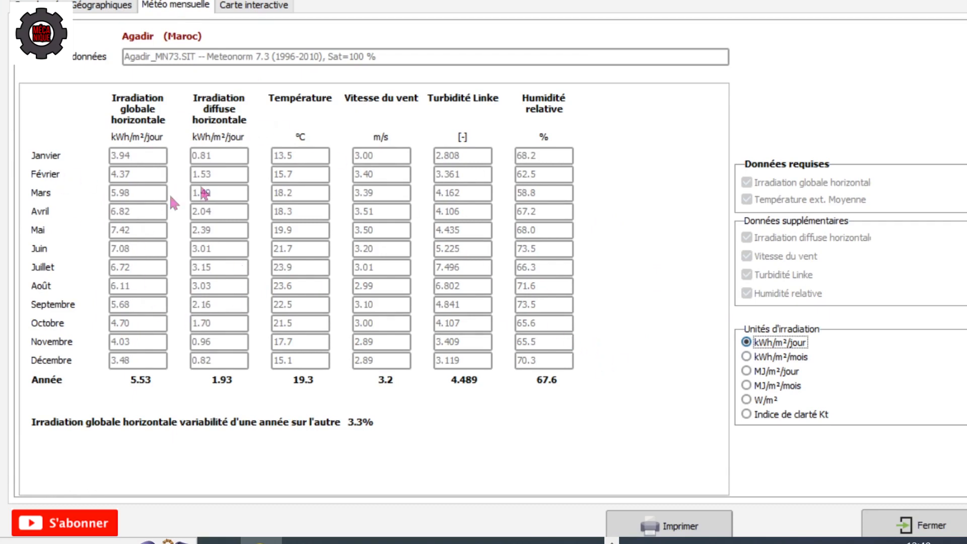
click(253, 7)
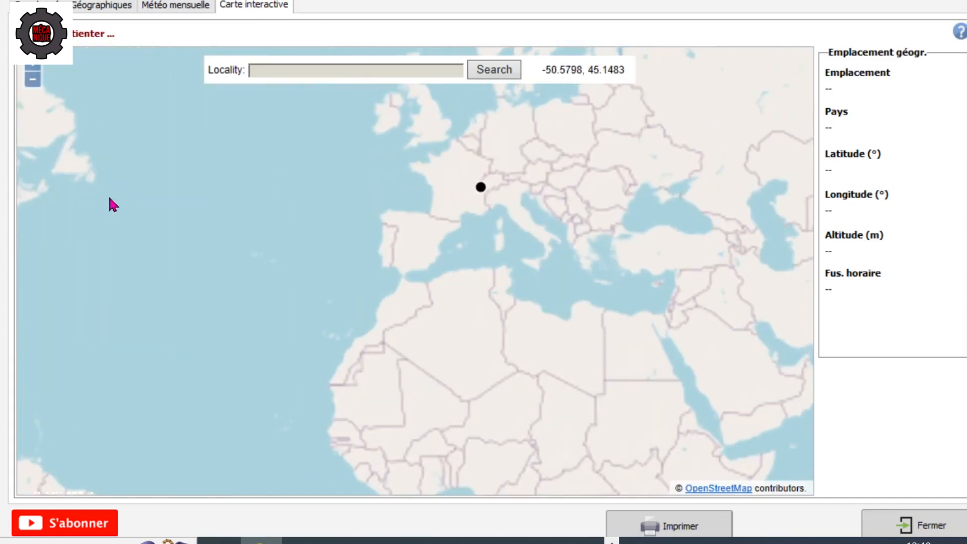
click(84, 7)
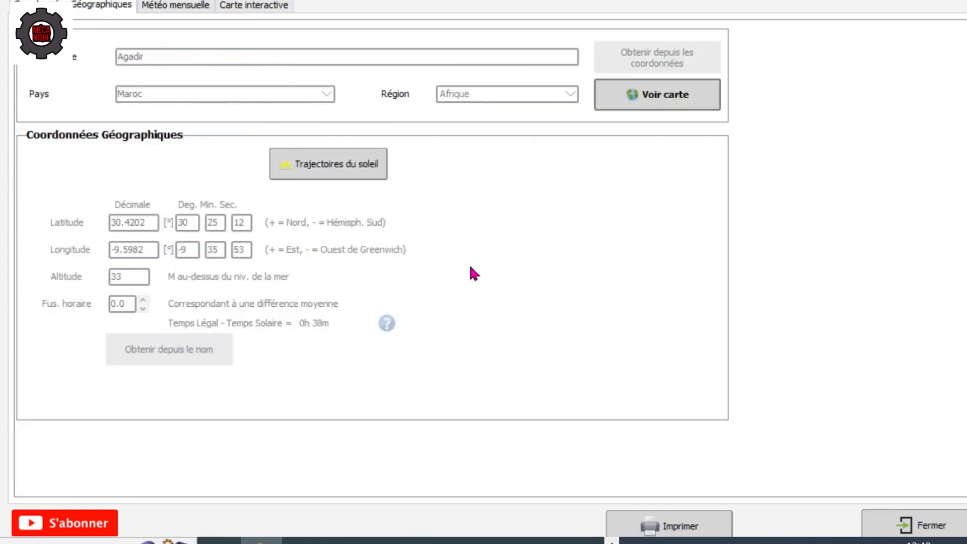
click(952, 526)
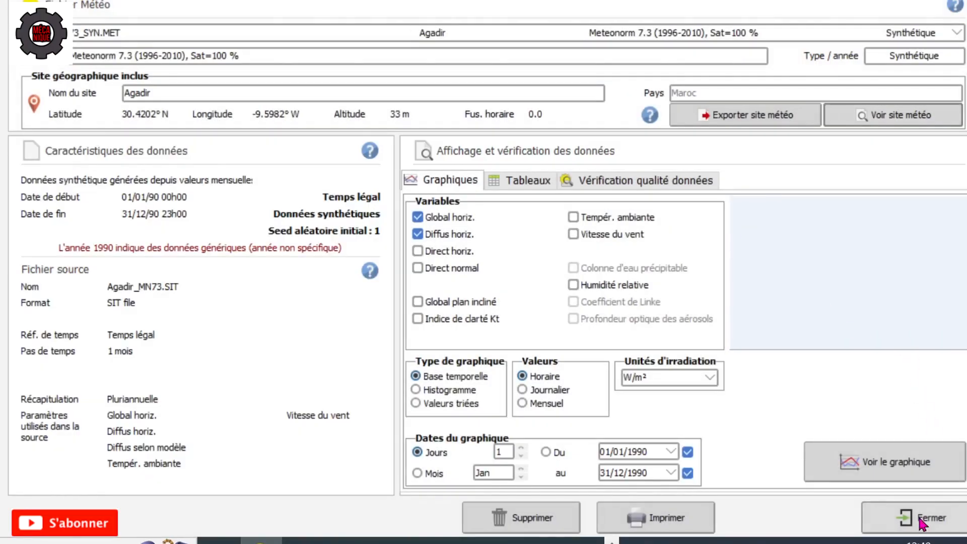
click(921, 517)
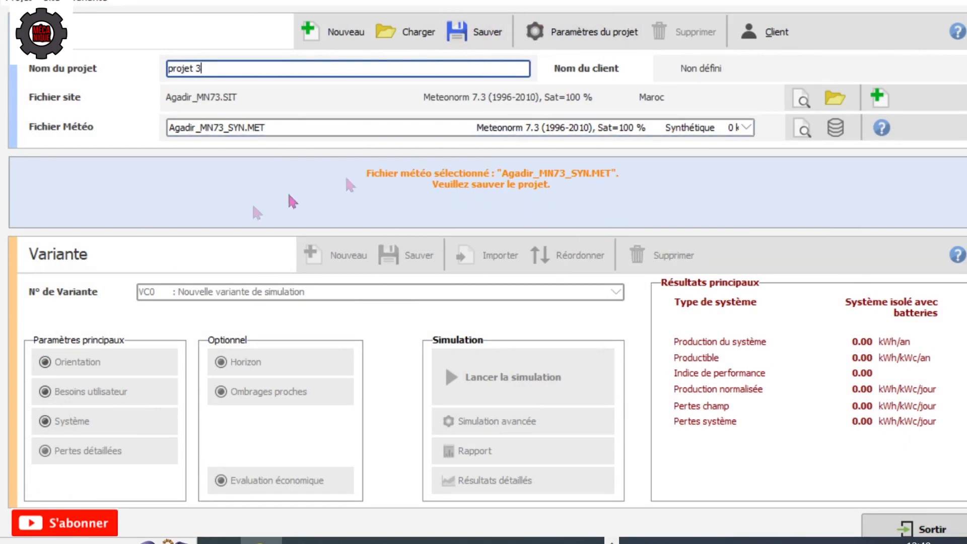
Save the project under the file name Ait Tigouma Imzilen_Project.
click(487, 33)
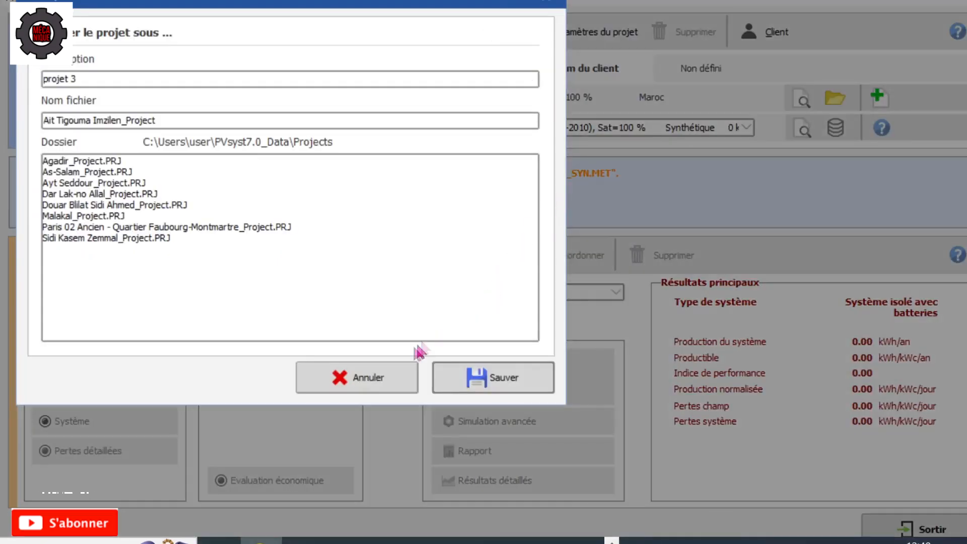
click(462, 385)
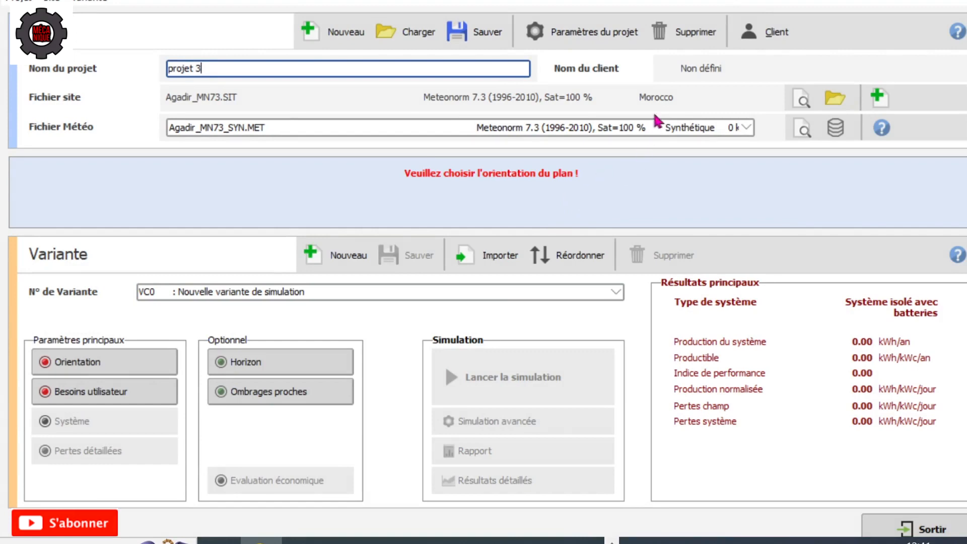
In the project's design conditions, set the low temperature for the absolute voltage limit to 5 °C.
click(589, 41)
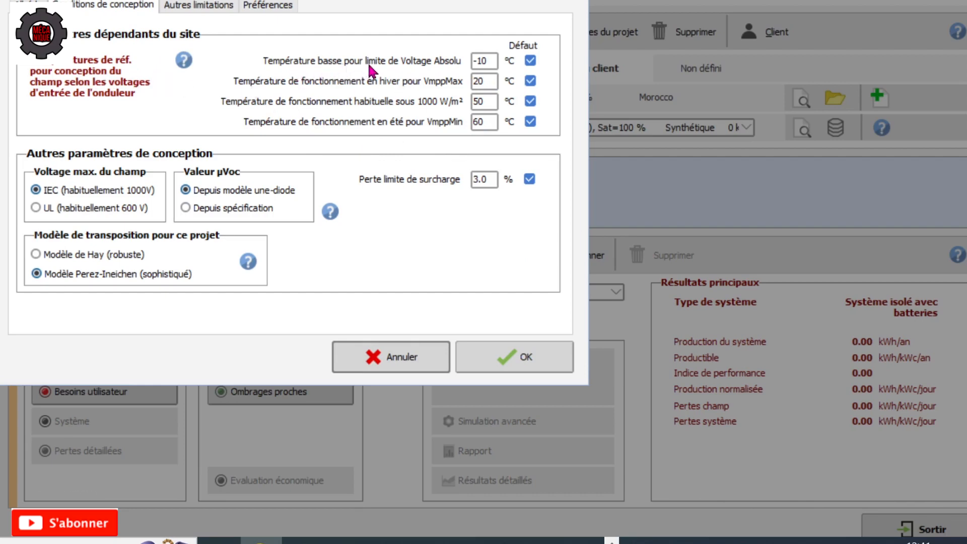
click(491, 61)
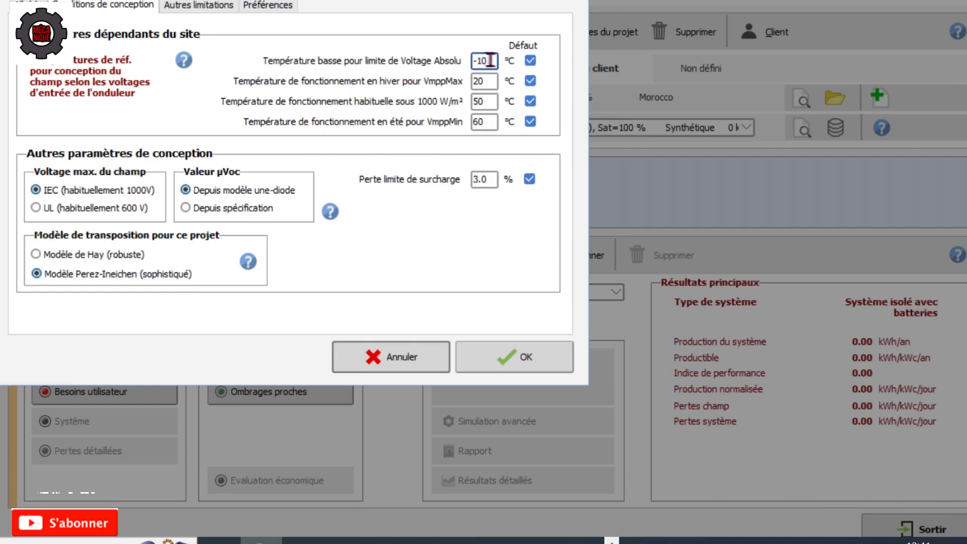
drag(489, 60, 467, 62)
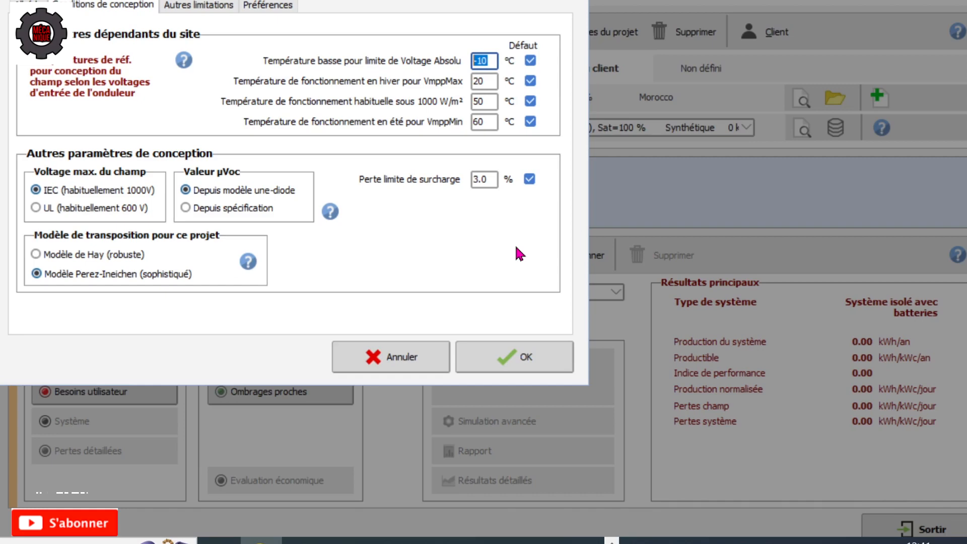
key(BackSpace)
double_click(481, 82)
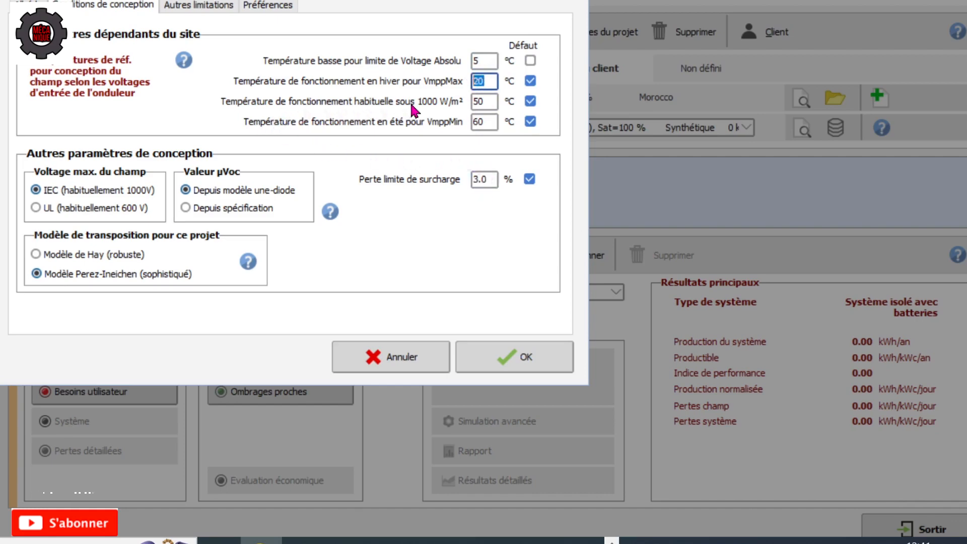
Set the design operating temperatures to 30 °C for usual operation under 1000 W/m², 40 °C for summer VmppMin and 30 °C for winter VmppMax.
double_click(477, 102)
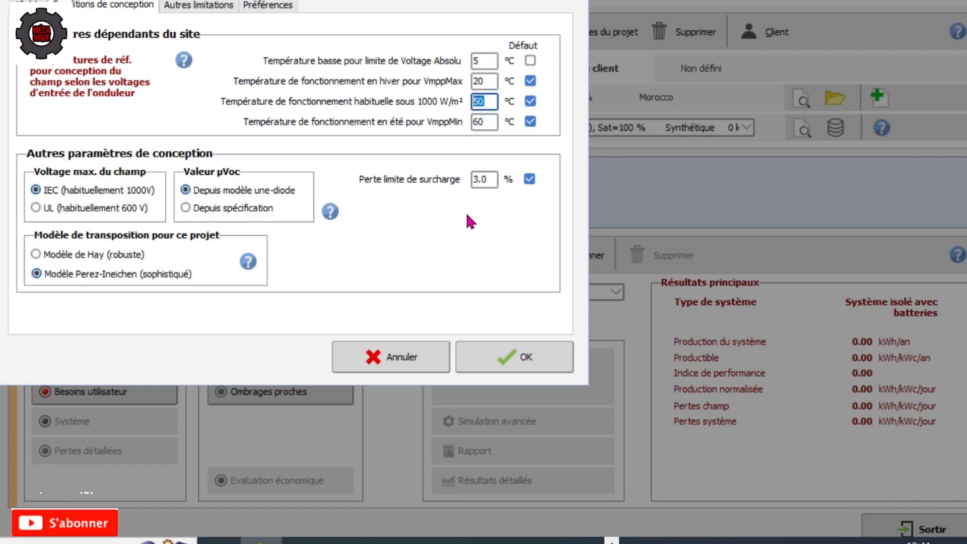
text(3)
click(488, 124)
double_click(488, 125)
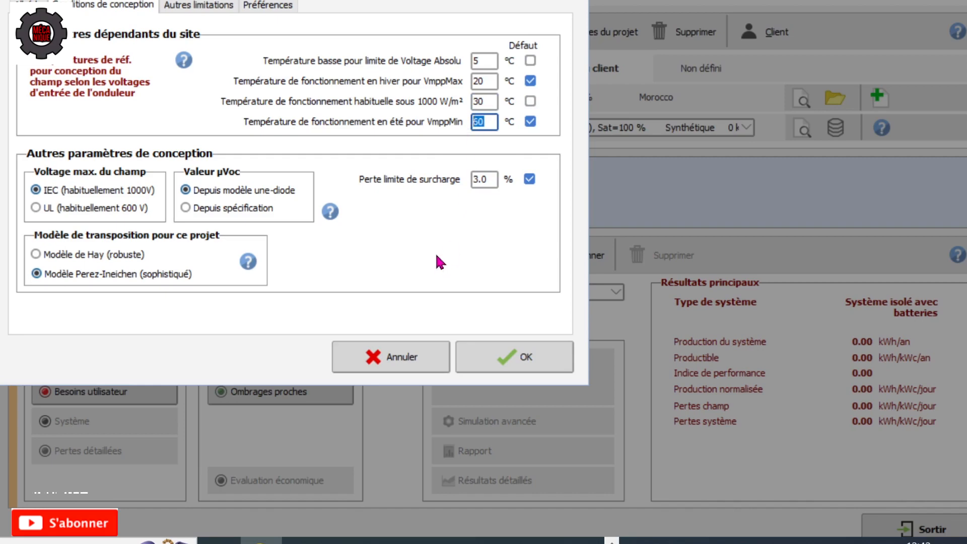
text(4)
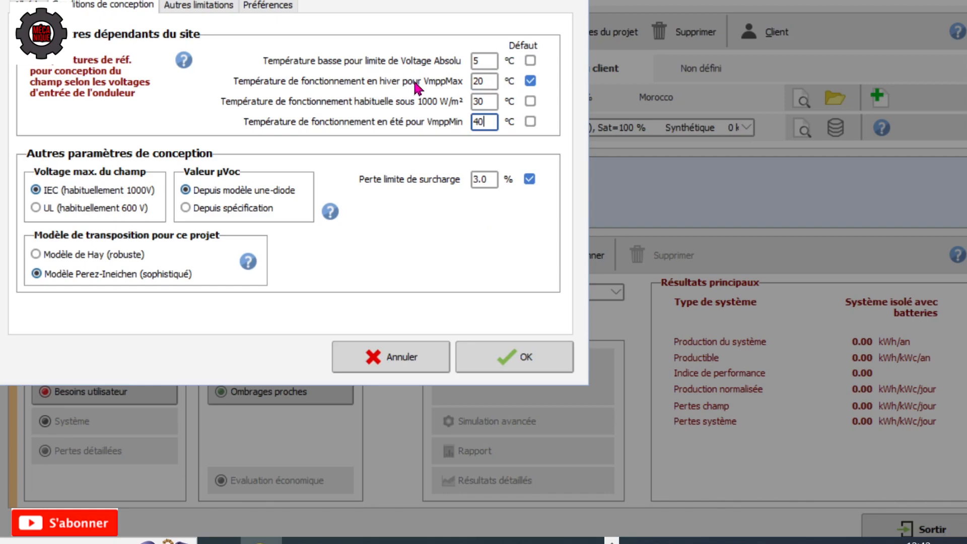
double_click(483, 80)
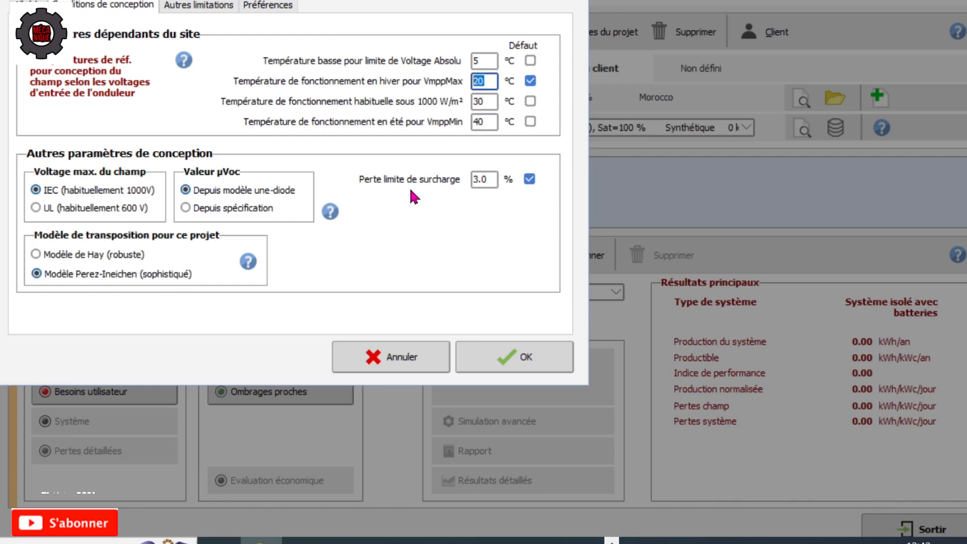
text(3)
Try an overload loss limit of 2.0 % and restore its default value.
click(529, 180)
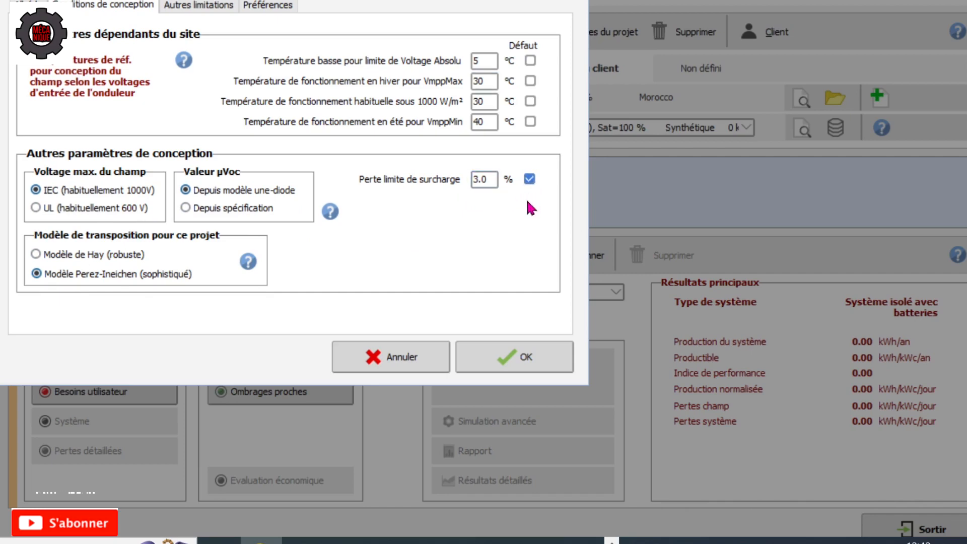
click(484, 180)
double_click(484, 180)
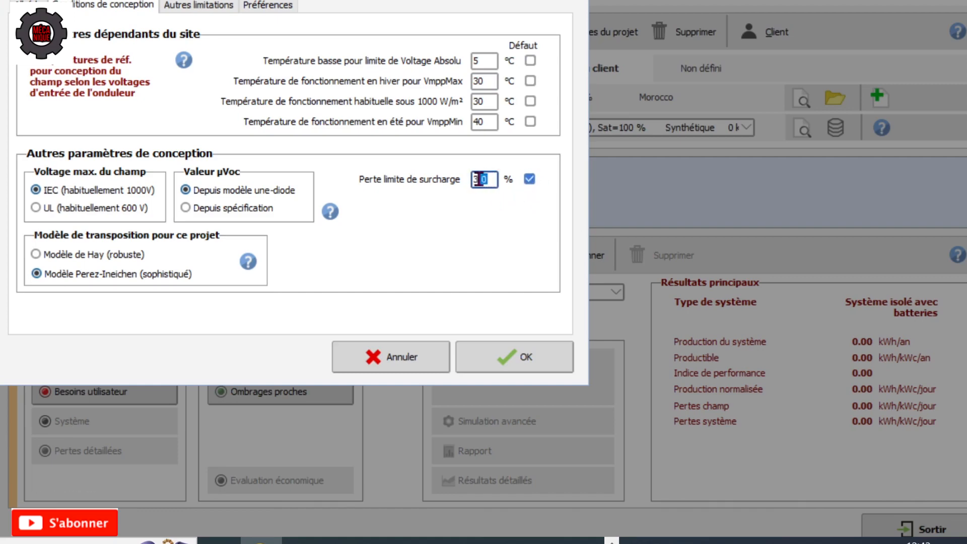
text(2)
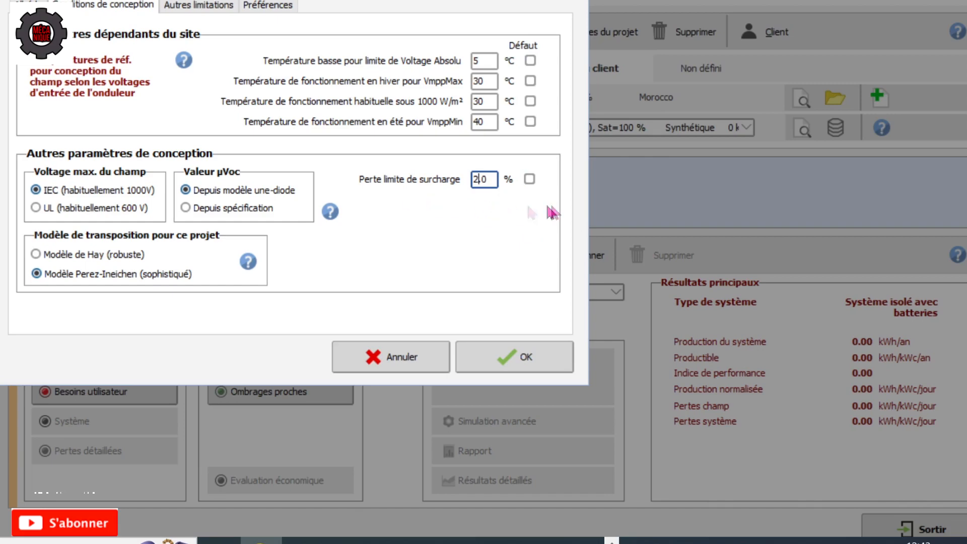
click(529, 179)
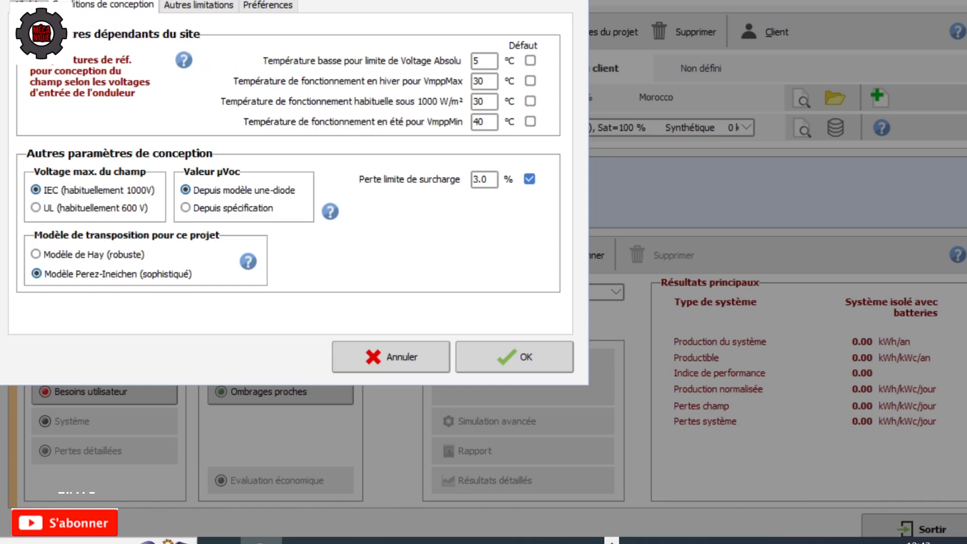
Examine the project's albedo values, shading-related limitations and interface preferences, and return to the design conditions.
click(28, 5)
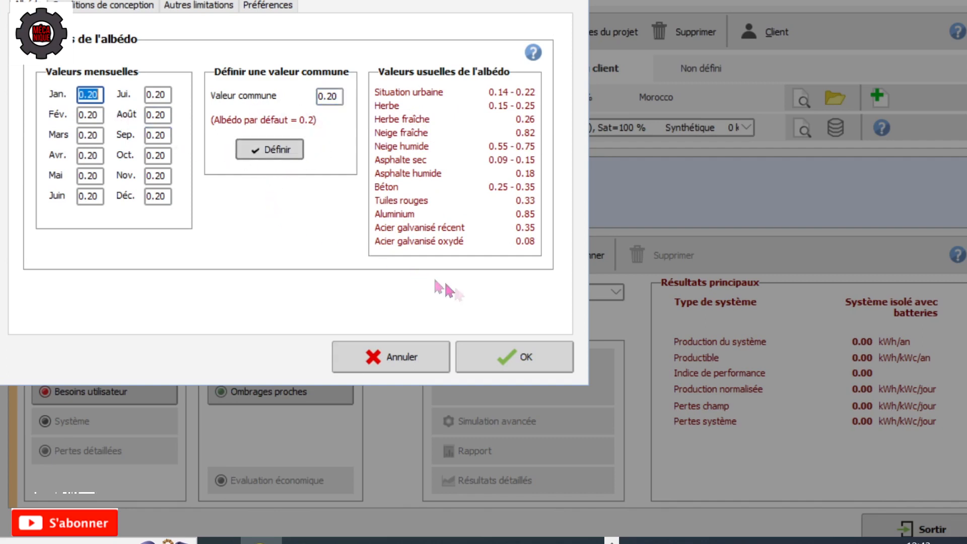
click(204, 7)
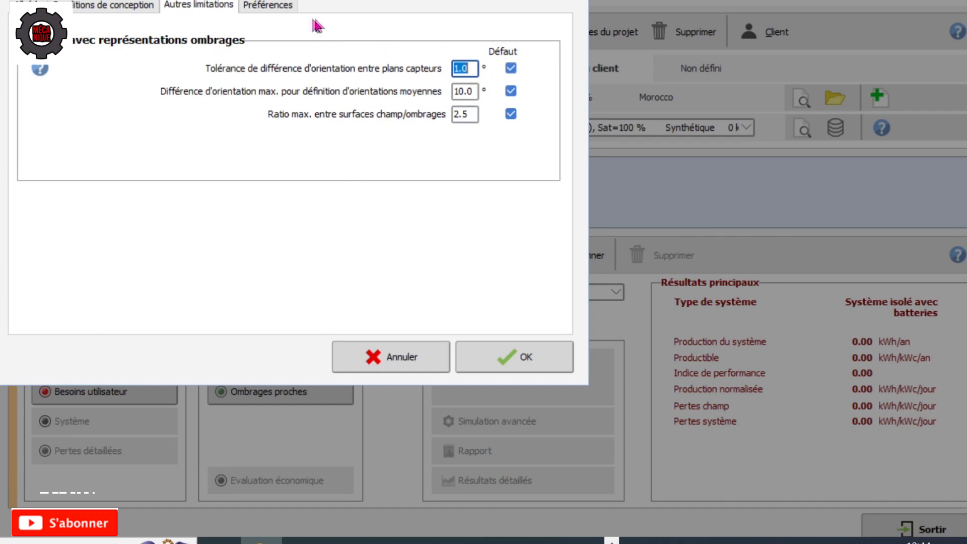
click(275, 6)
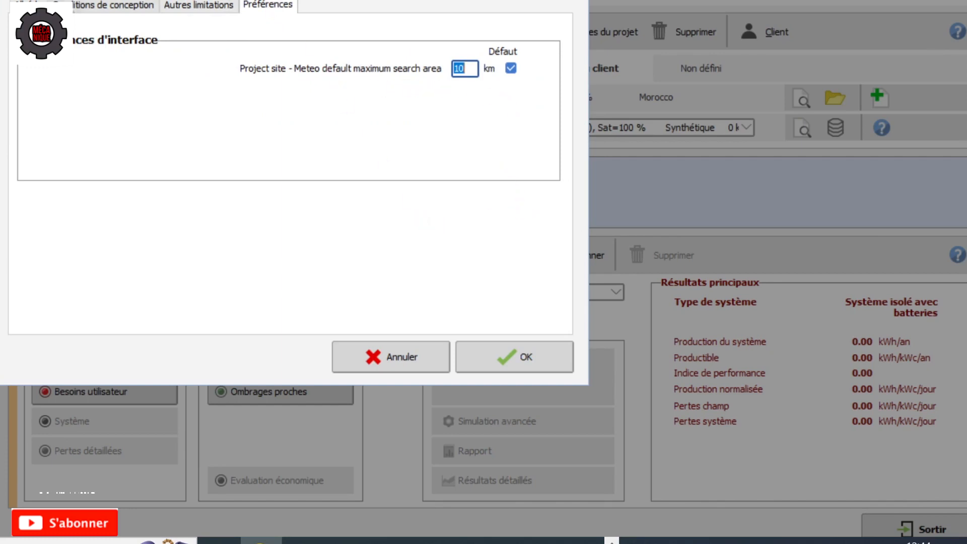
click(30, 5)
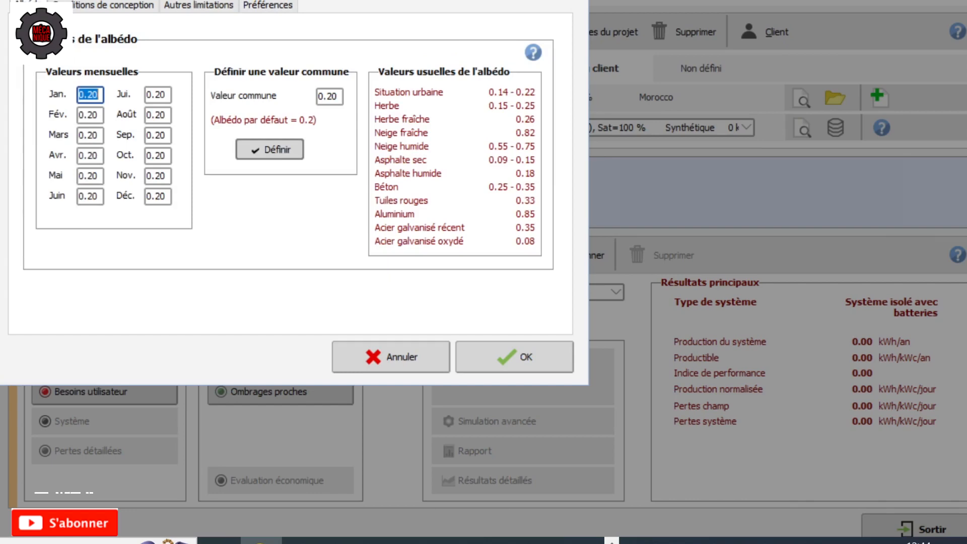
click(116, 5)
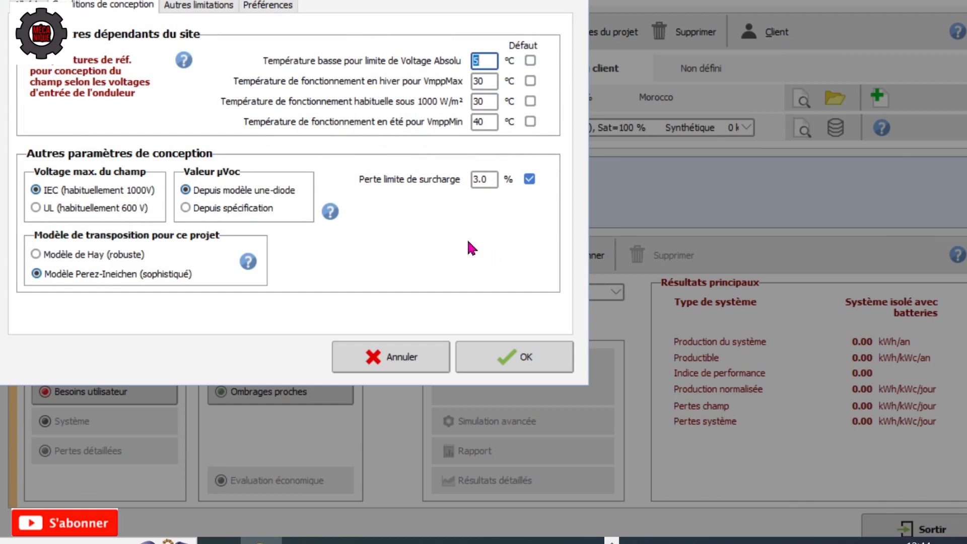
Accept the project settings and save projet 3 under the file name Ait Tigouma Imzilen_Project.
click(524, 358)
text(projet 3)
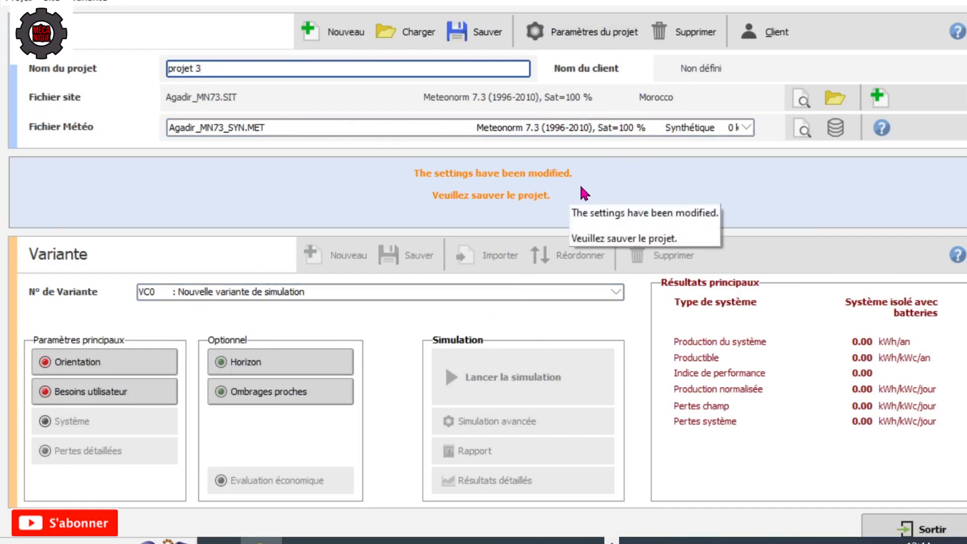
click(485, 34)
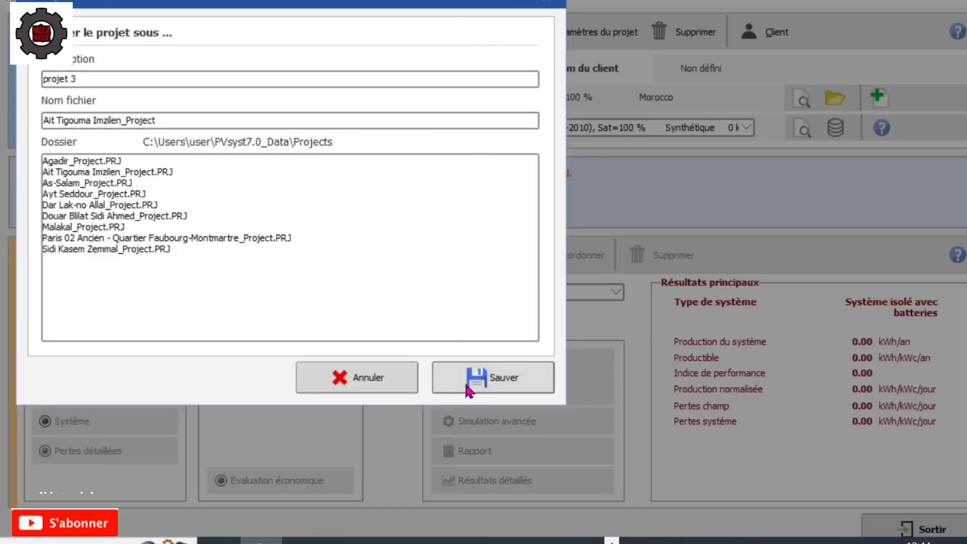
click(466, 386)
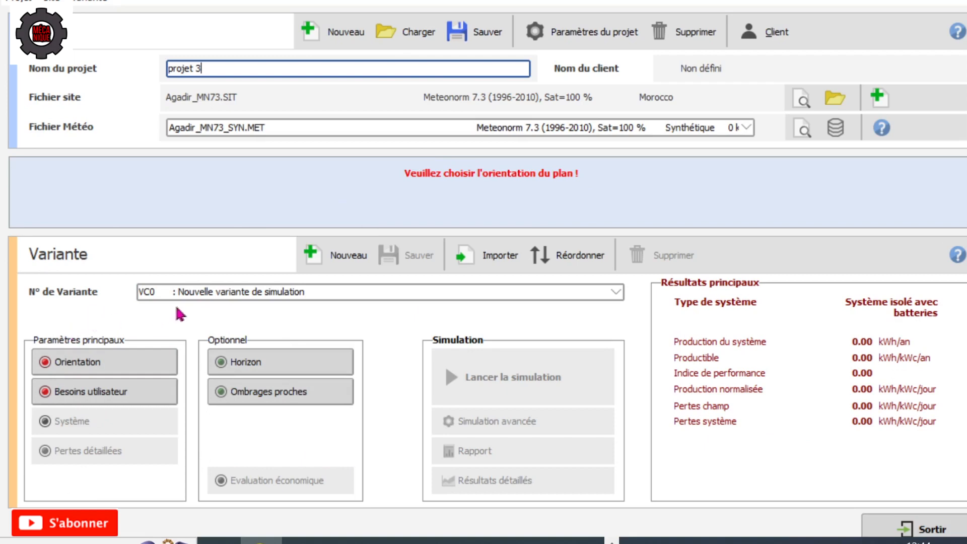
Open the variant's orientation settings and review the available field types, keeping Plan incliné fixe.
click(74, 369)
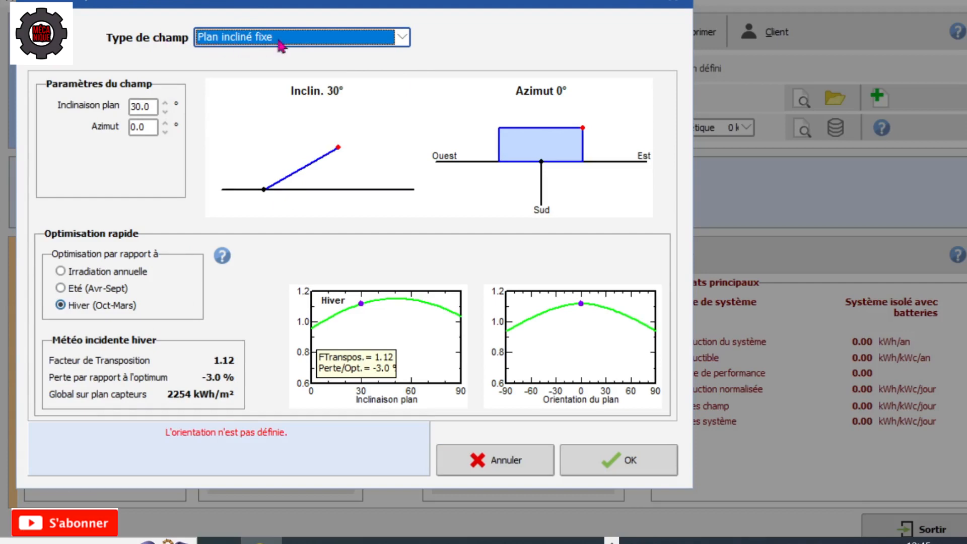
click(403, 39)
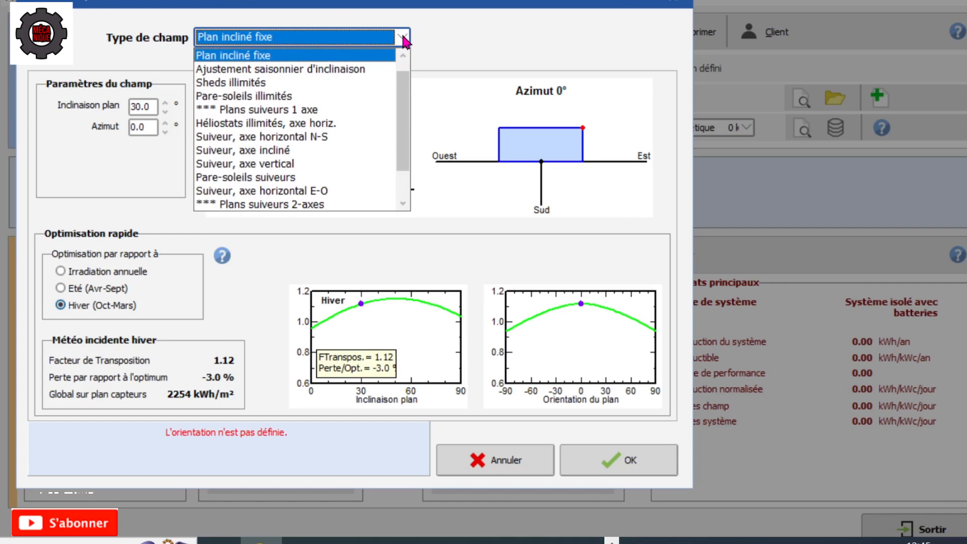
click(406, 41)
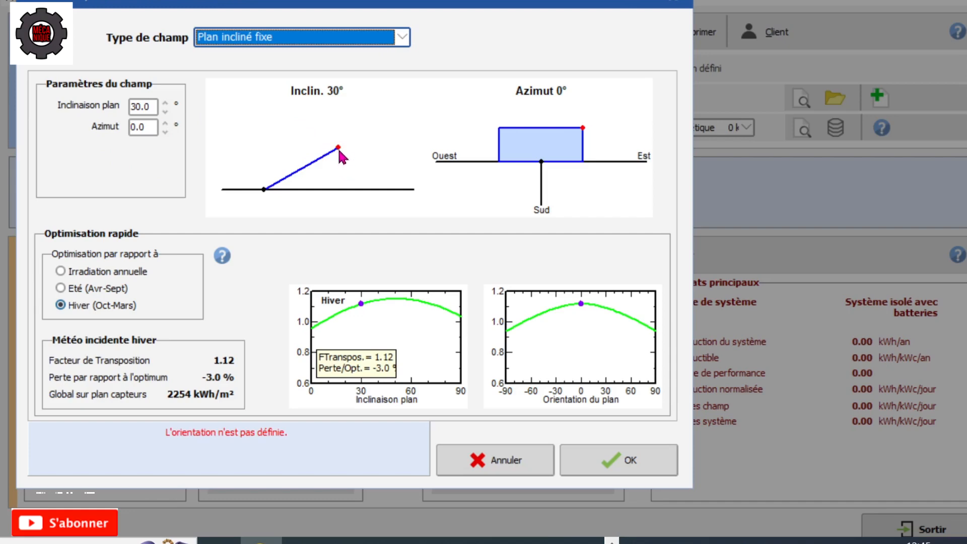
Try plane tilts of about 13° and 38° in the tilt diagram and return the tilt to 30°.
drag(339, 147, 352, 169)
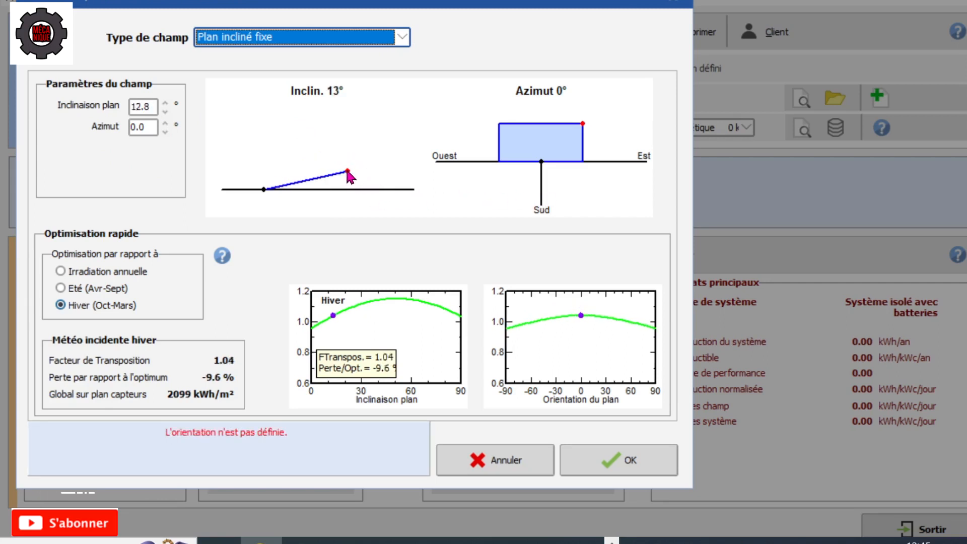
drag(349, 172, 333, 137)
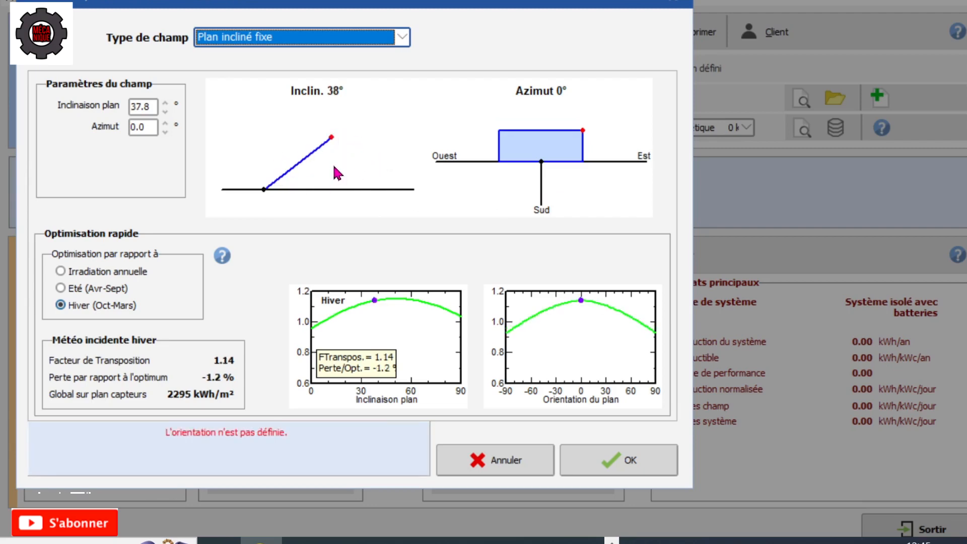
click(165, 103)
click(166, 103)
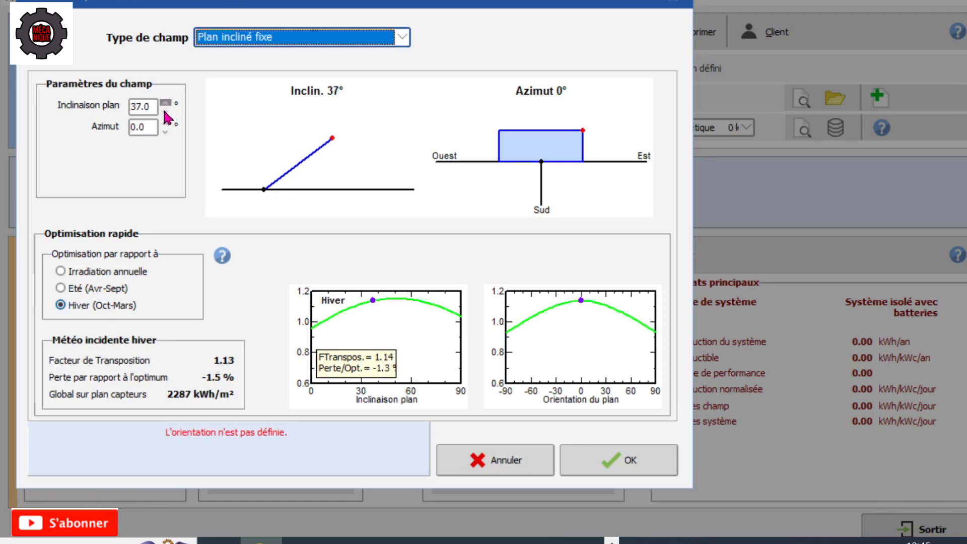
click(167, 112)
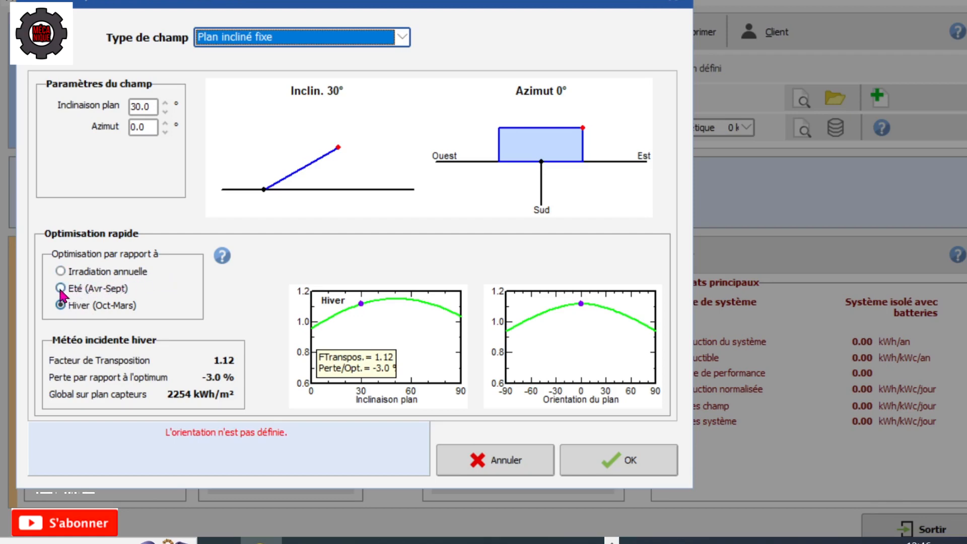
Compare the quick optimisation for the year, summer and winter, and keep it based on Irradiation annuelle.
click(60, 272)
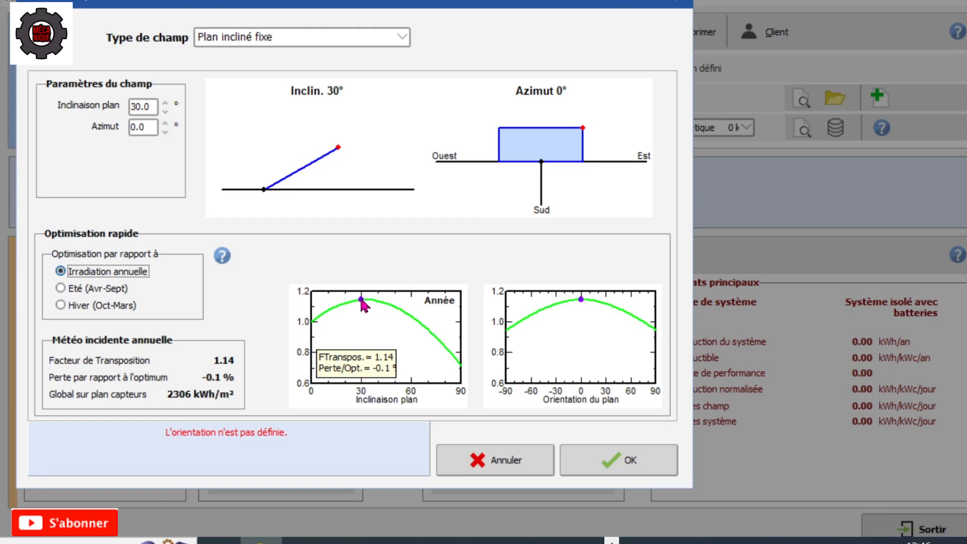
click(61, 288)
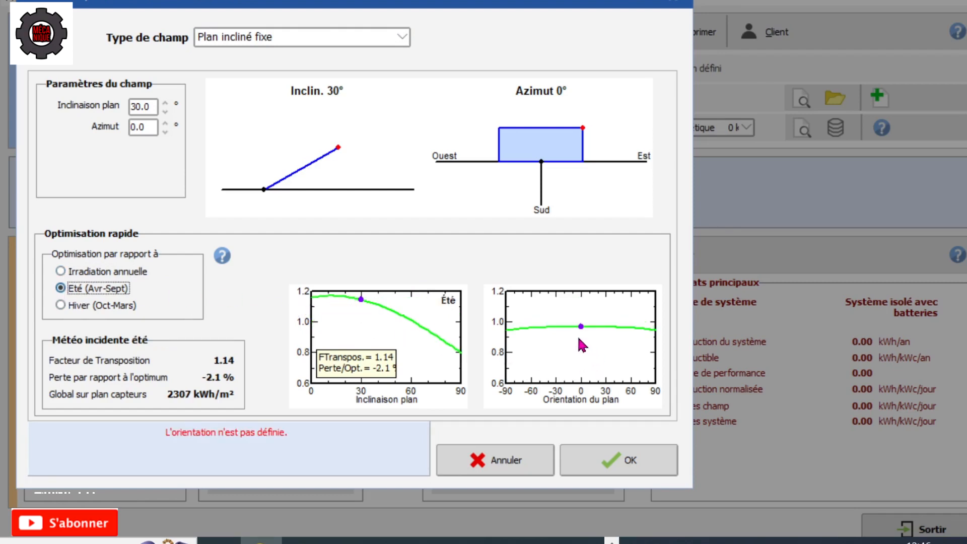
click(60, 305)
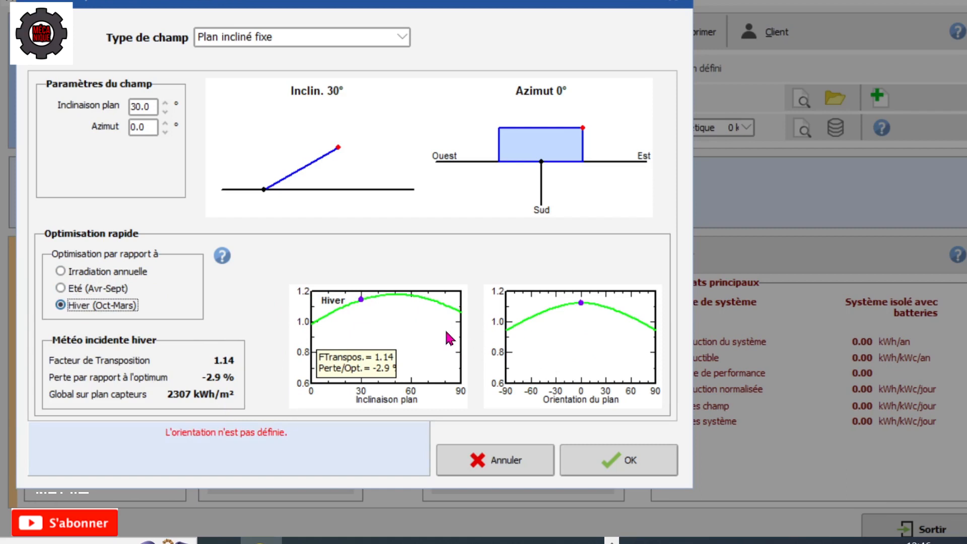
click(61, 272)
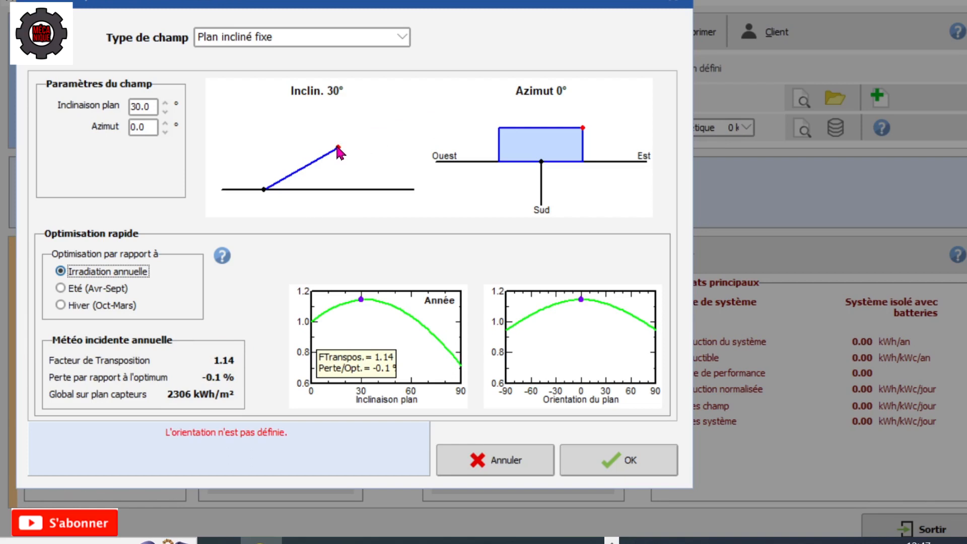
Test the plane tilt at about 2° and 31°, set it to 30° with azimuth 0°, and accept the orientation.
drag(338, 148, 351, 193)
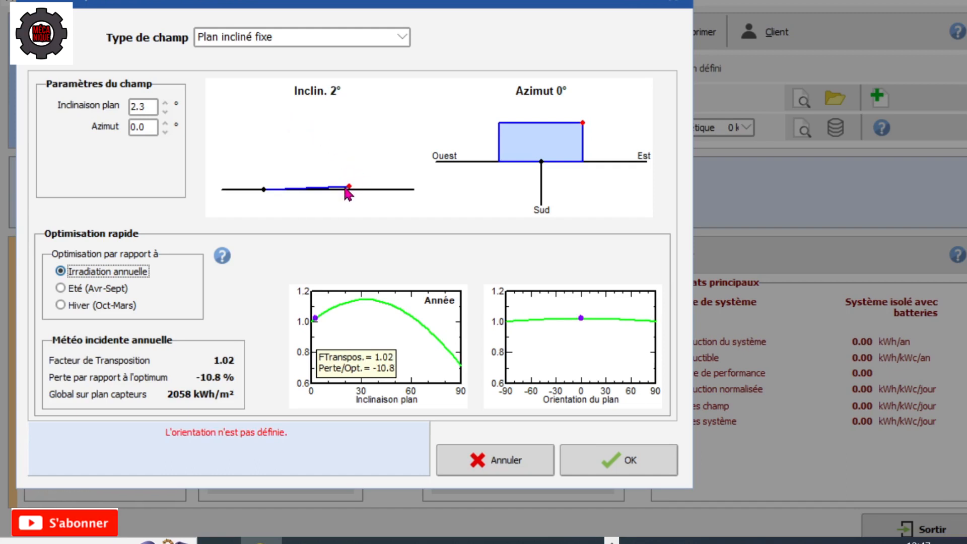
drag(348, 190, 338, 147)
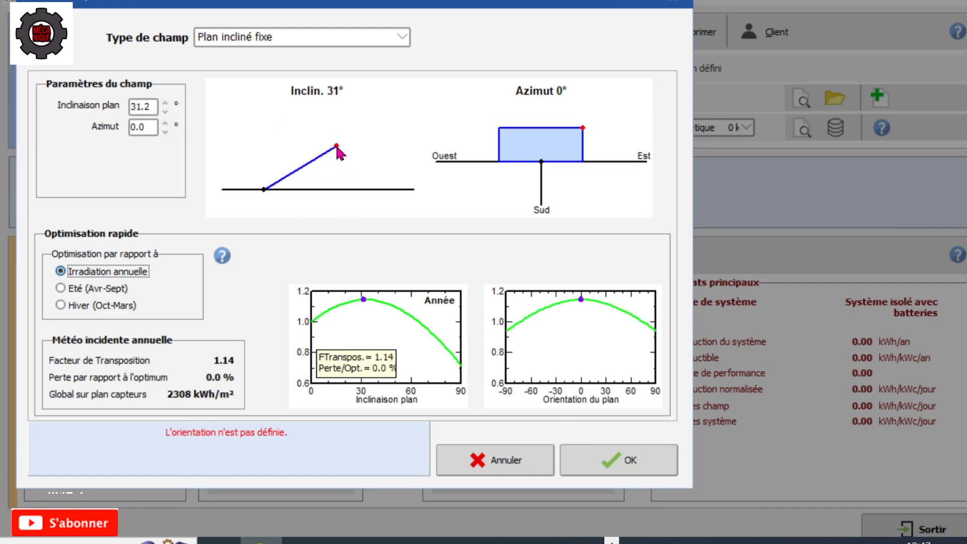
click(166, 111)
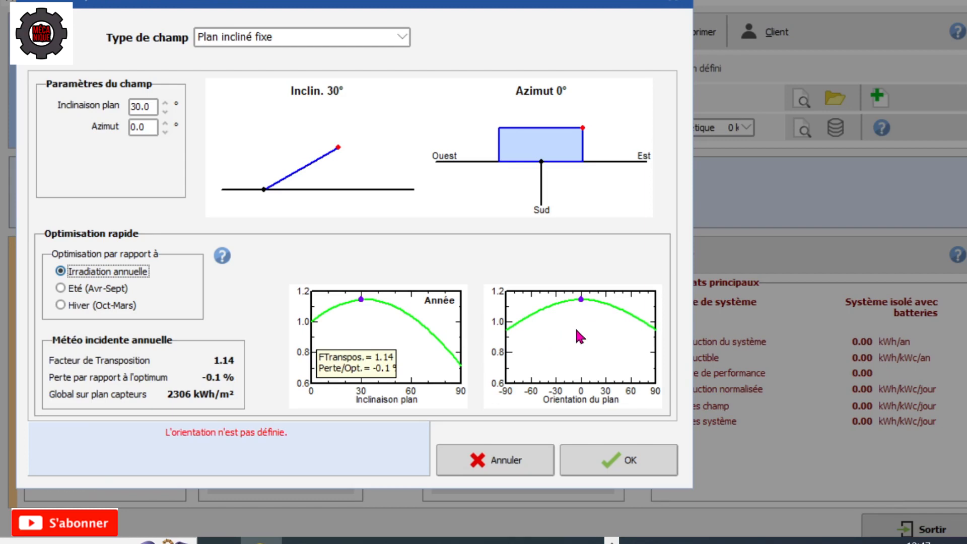
click(631, 467)
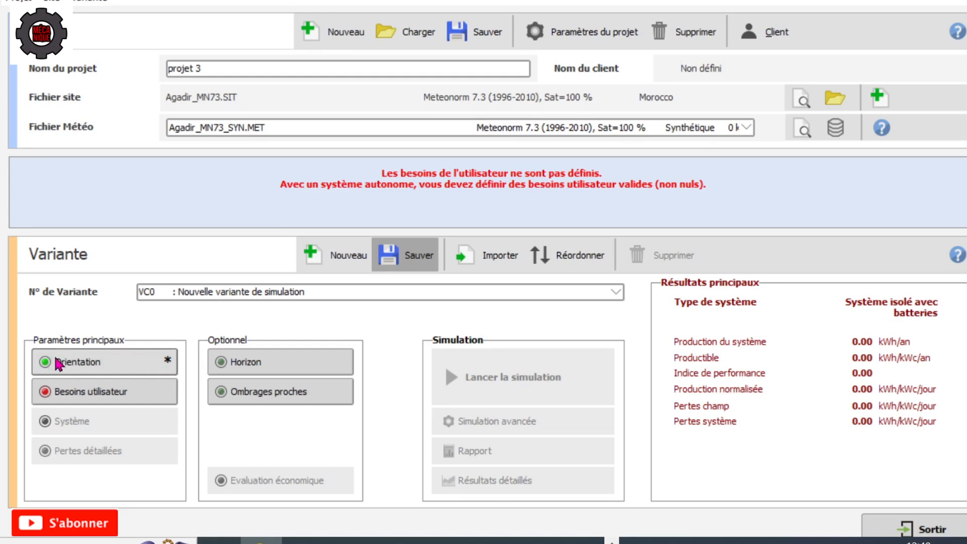
Open the user needs definition and set the lamps to 10 units at 16 W each, used 4 h per day.
click(85, 395)
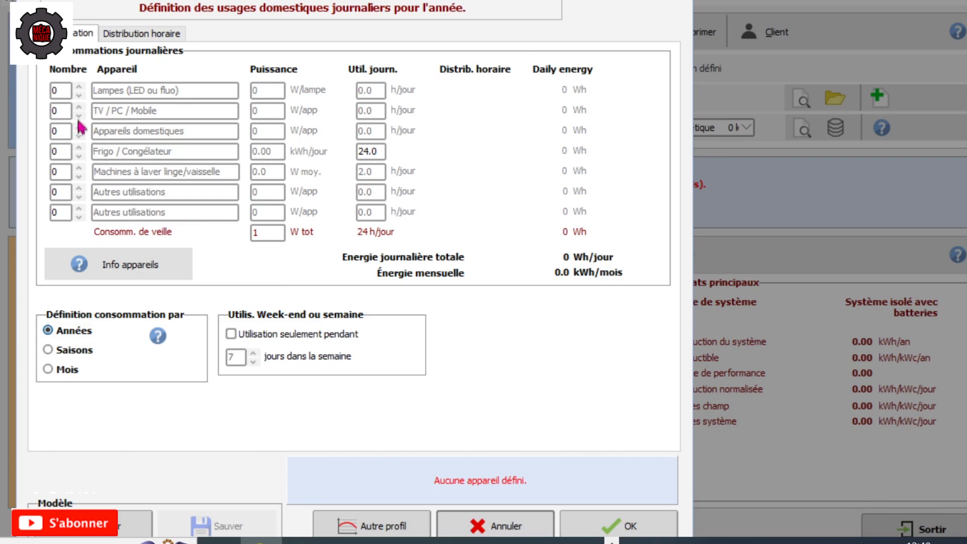
click(62, 90)
double_click(58, 90)
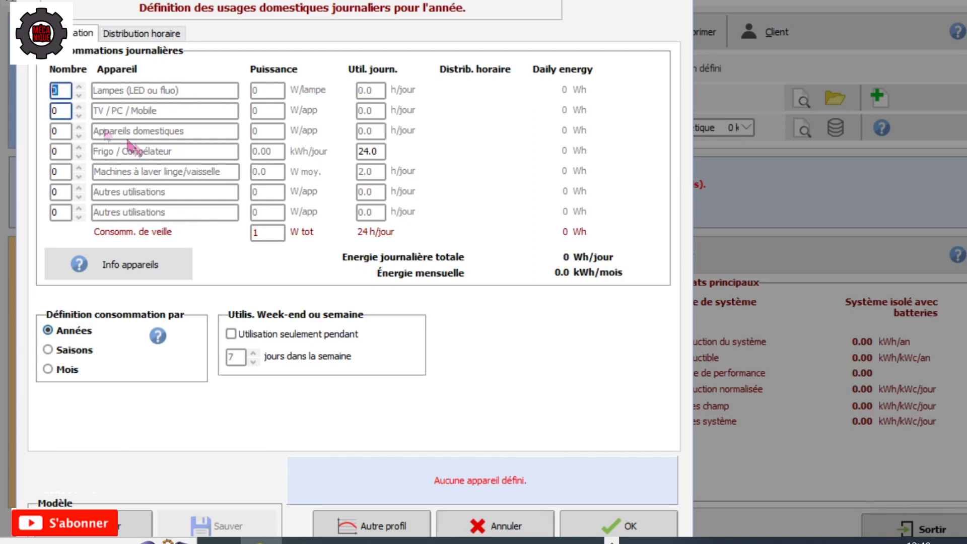
text(10)
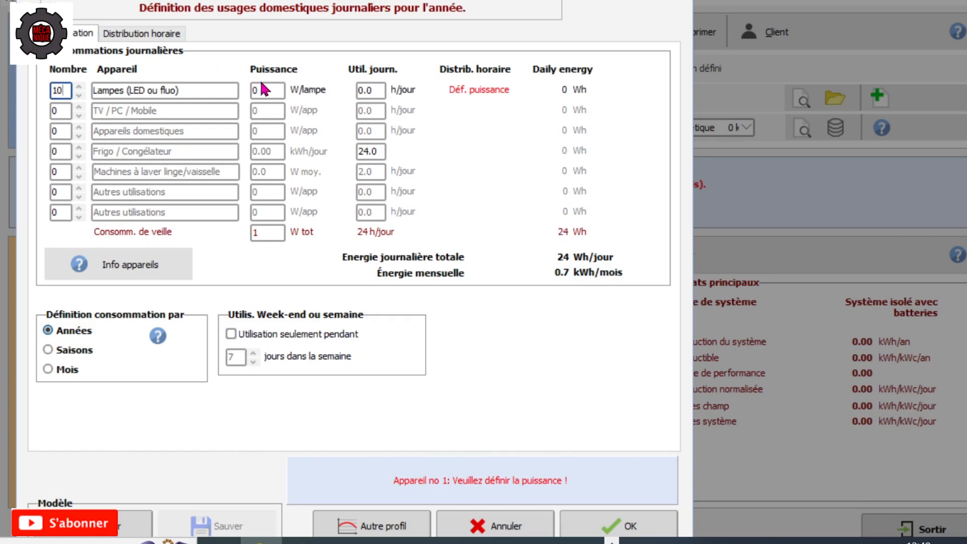
double_click(270, 90)
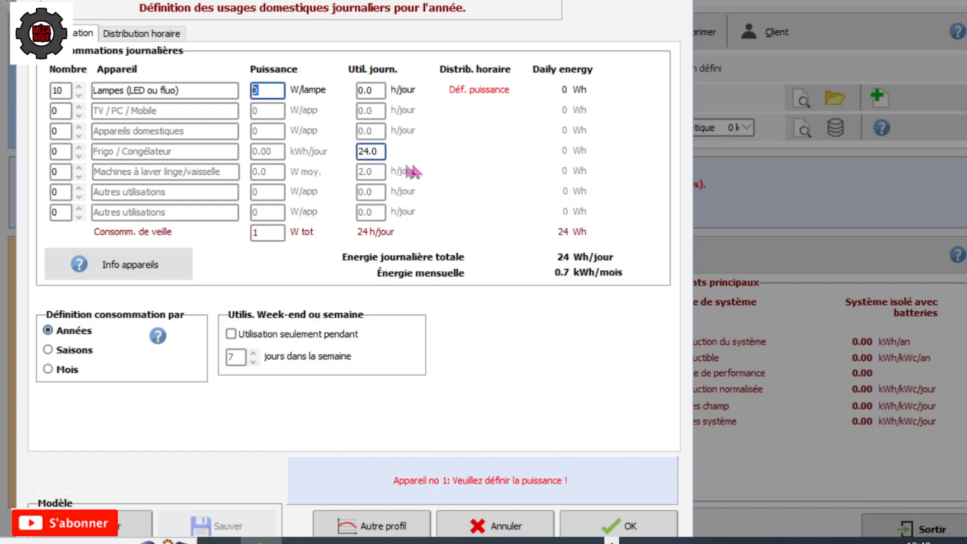
text(16)
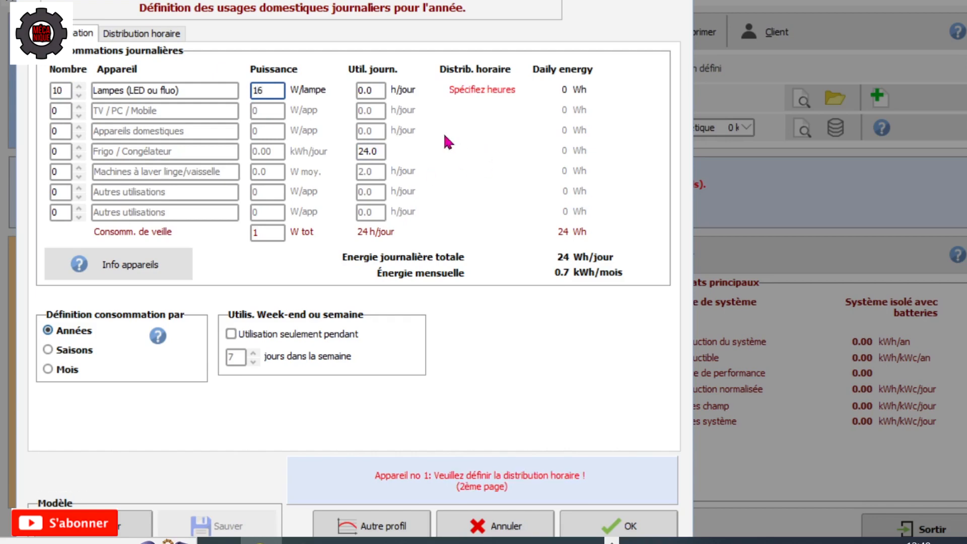
click(374, 90)
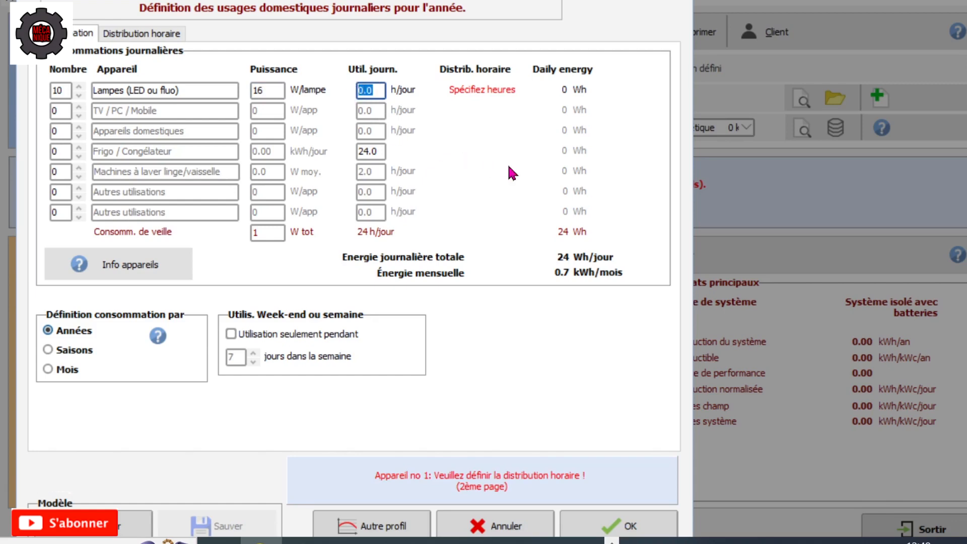
text(4)
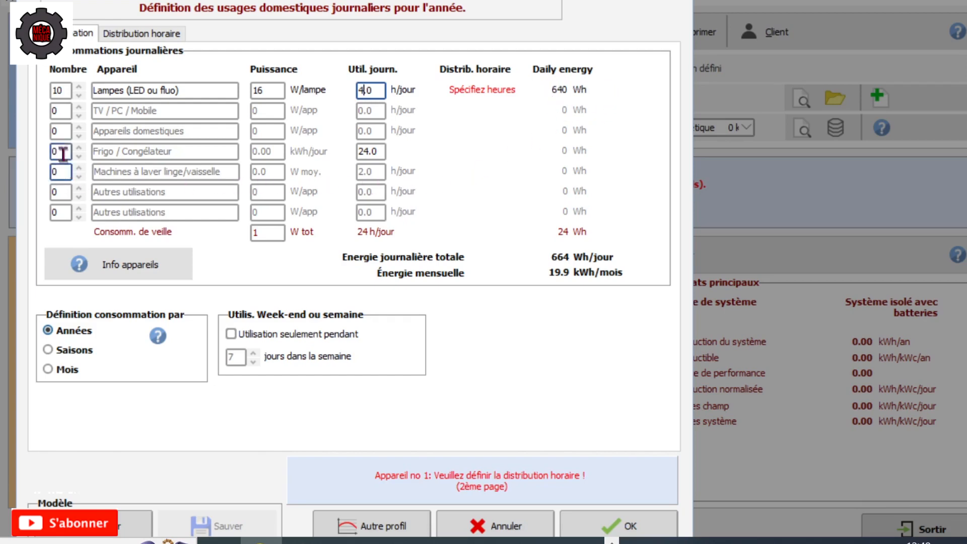
Define 1 TV / PC / Mobile appliance at 45 W, used 4 h per day.
click(67, 113)
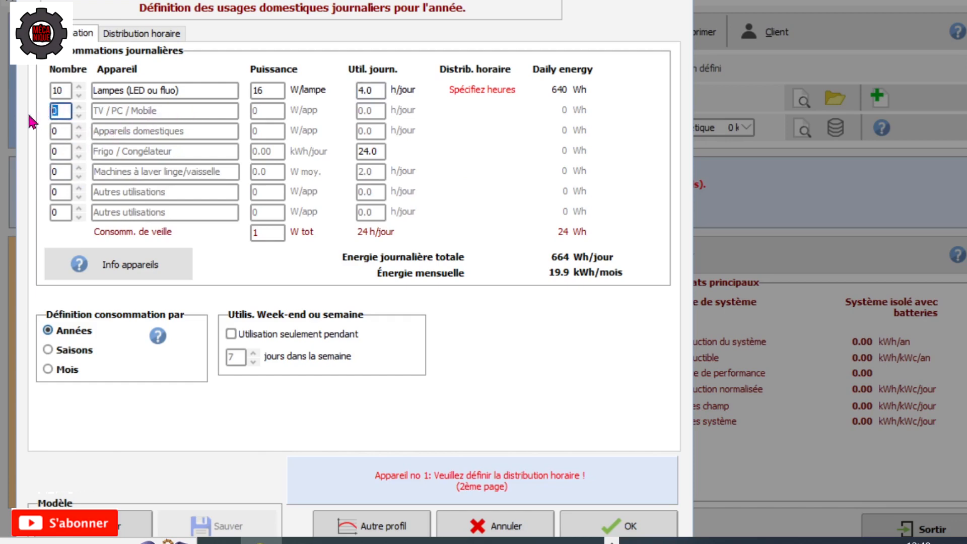
text(1)
click(265, 109)
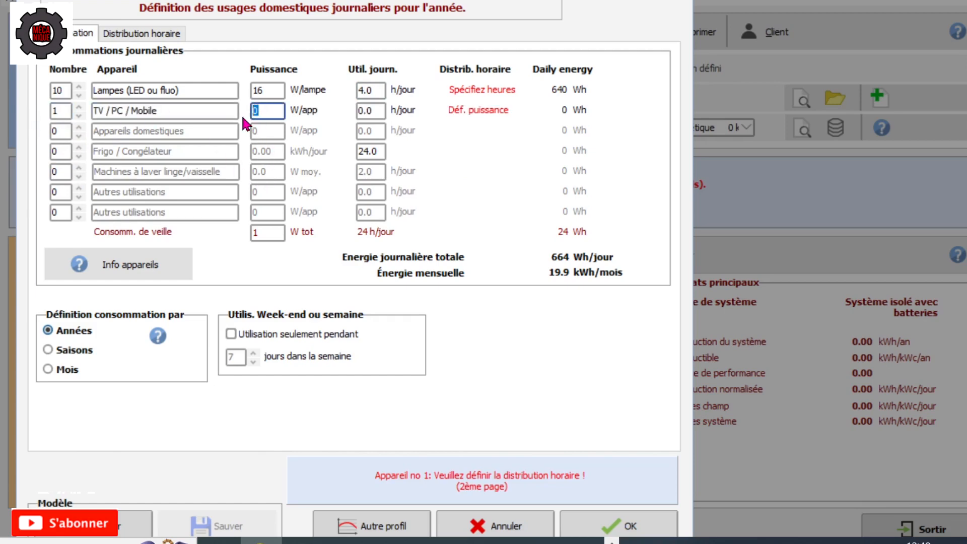
text(45)
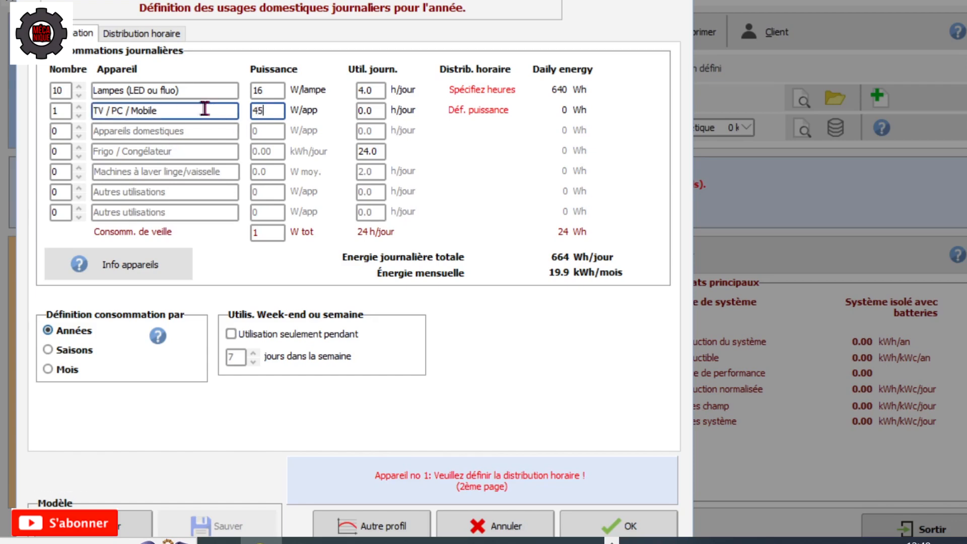
click(380, 107)
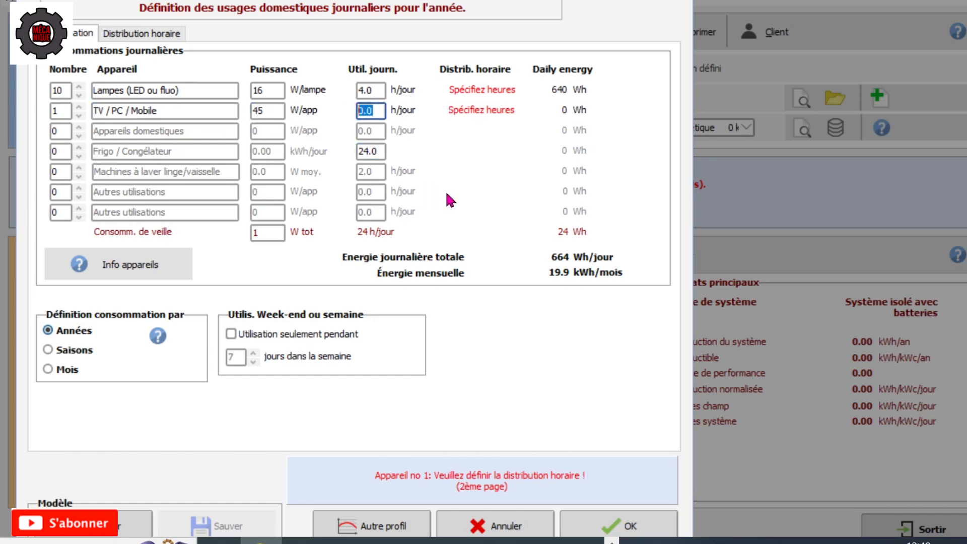
text(4)
key(Return)
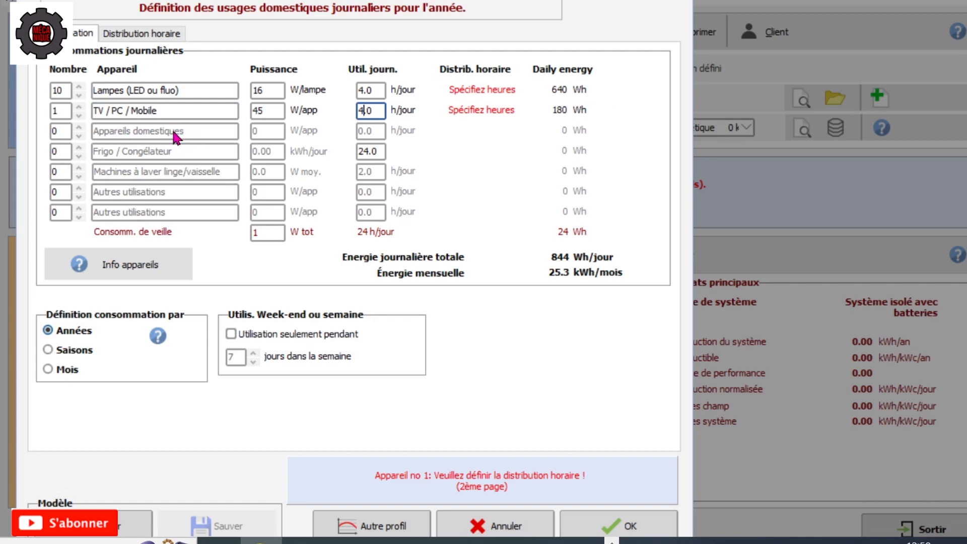
Set the number of household appliances to 2 and re-enter their label as Appareils domestiques.
click(58, 131)
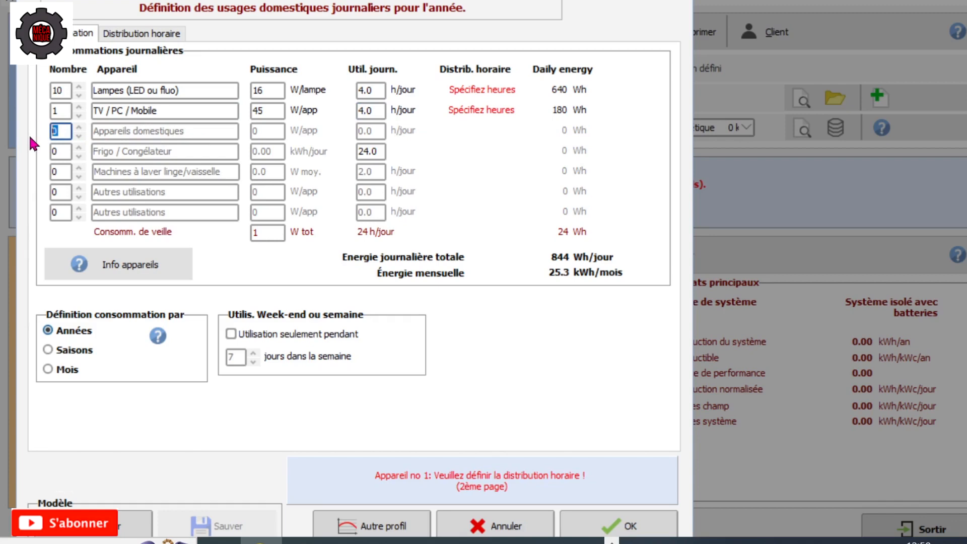
text(2)
click(182, 134)
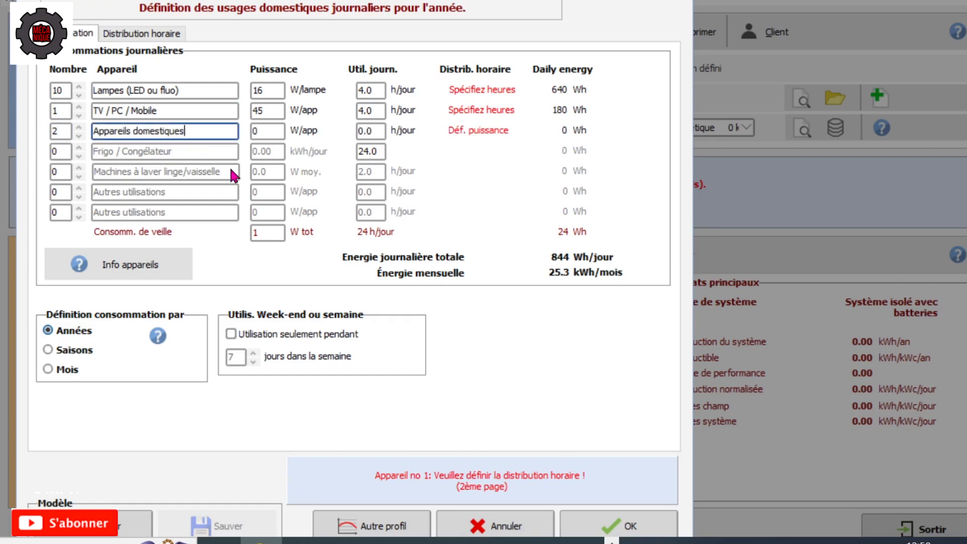
key(BackSpace)
key(BackSpace)
key(BackSpace)
key(BackSpace)
key(BackSpace)
key(BackSpace)
key(BackSpace)
key(BackSpace)
key(BackSpace)
key(BackSpace)
key(BackSpace)
key(BackSpace)
key(BackSpace)
key(BackSpace)
key(BackSpace)
key(BackSpace)
key(BackSpace)
key(BackSpace)
key(BackSpace)
key(BackSpace)
key(BackSpace)
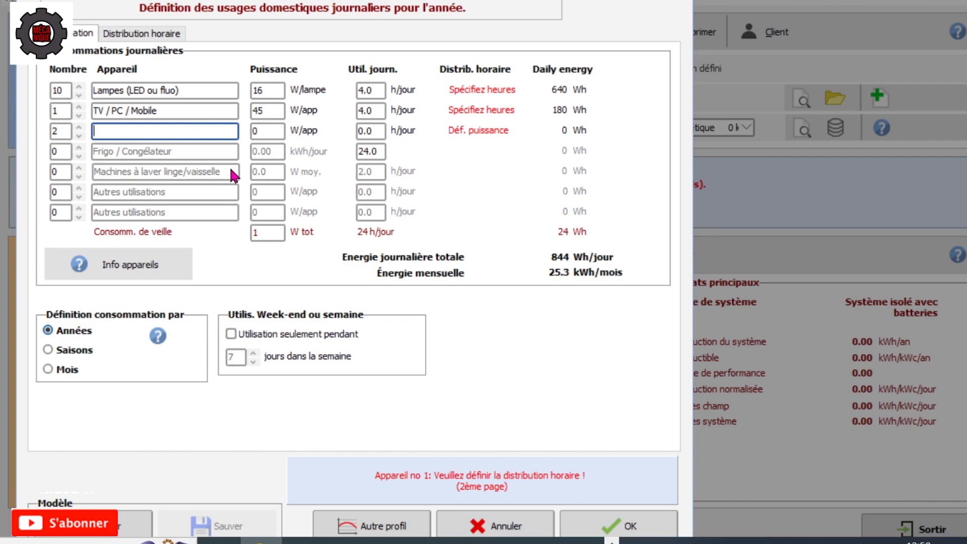
text(Appareils domestiq)
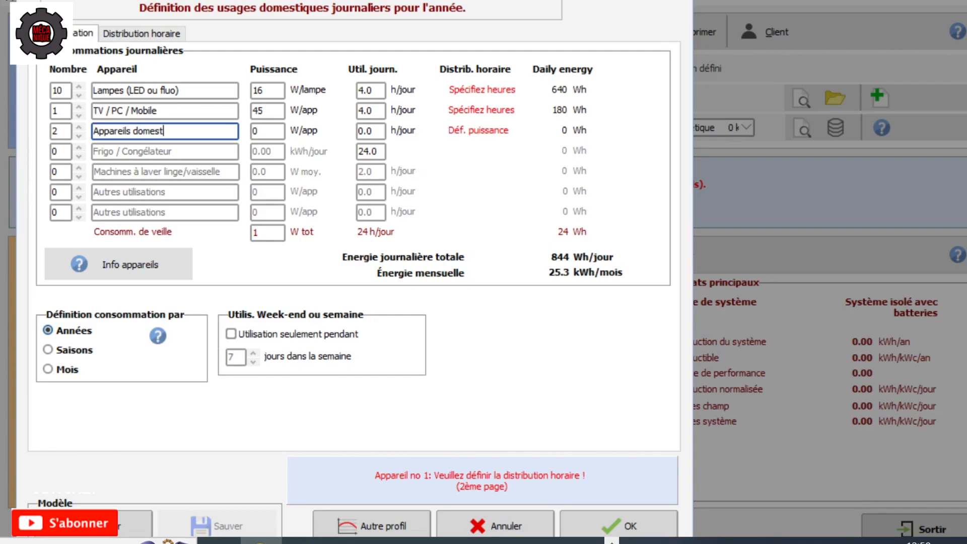
text(s)
Set the household appliances' power to 70 W each with 3 h of use per day.
click(267, 131)
double_click(268, 131)
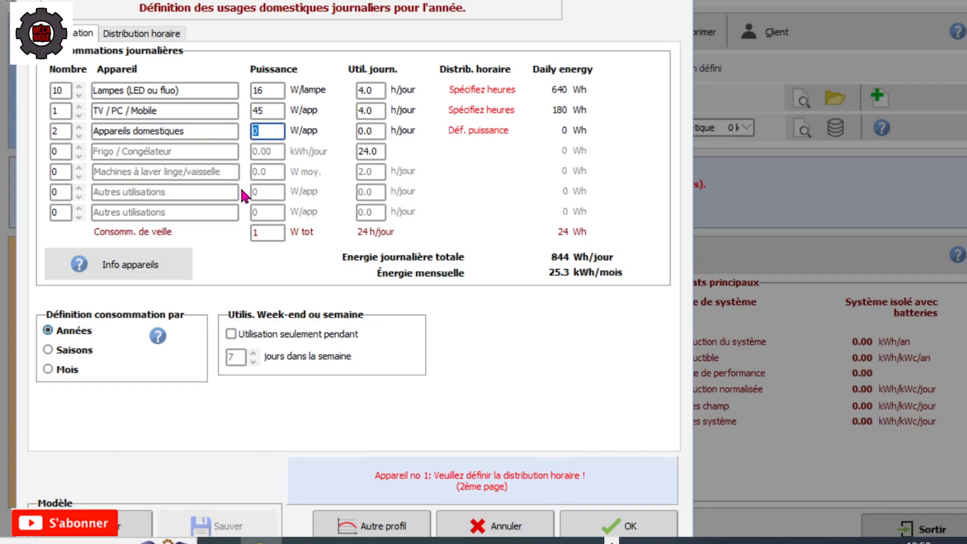
text(èà)
key(BackSpace)
key(BackSpace)
text(70)
click(371, 130)
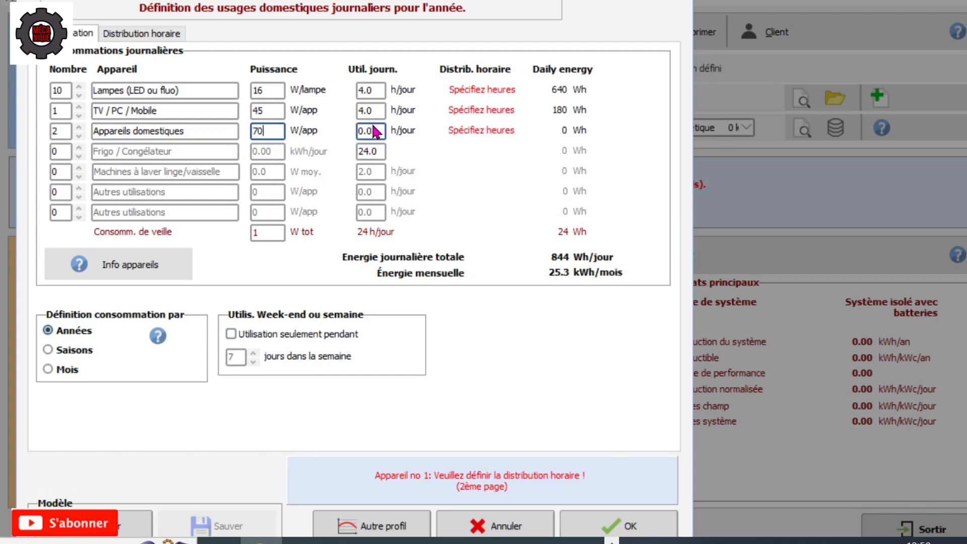
double_click(374, 130)
text(3)
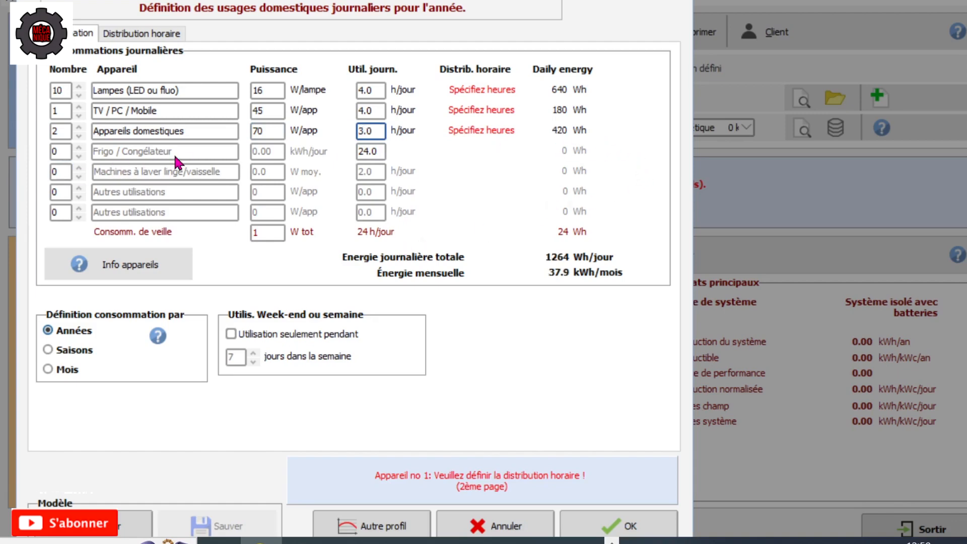
Define 1 Frigo / Congélateur with a consumption of 3 kWh per day.
click(58, 152)
text(1)
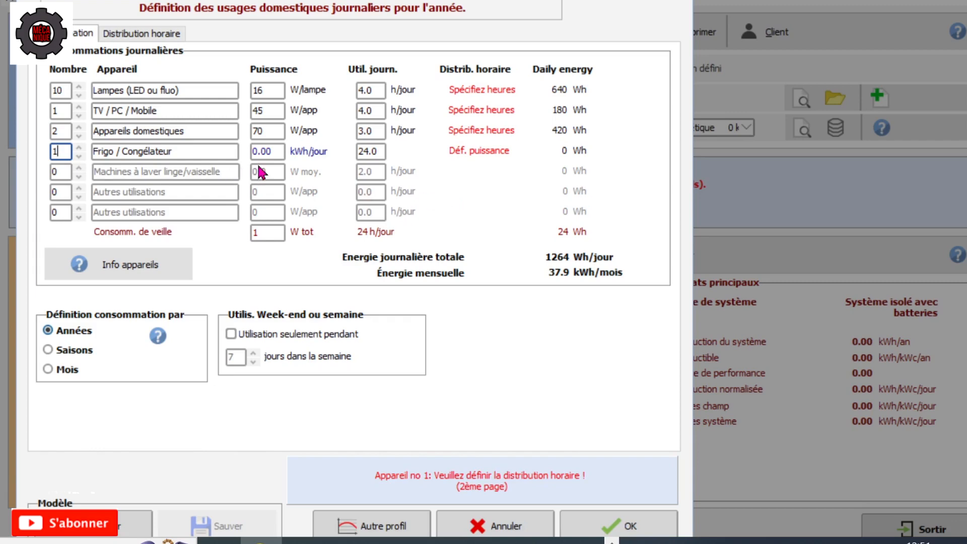
drag(277, 153, 251, 152)
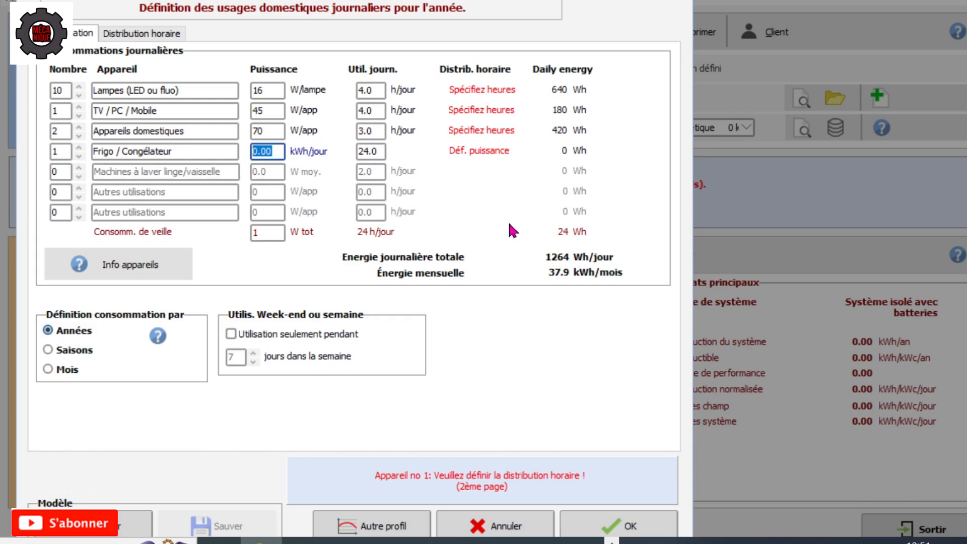
text(3)
key(Return)
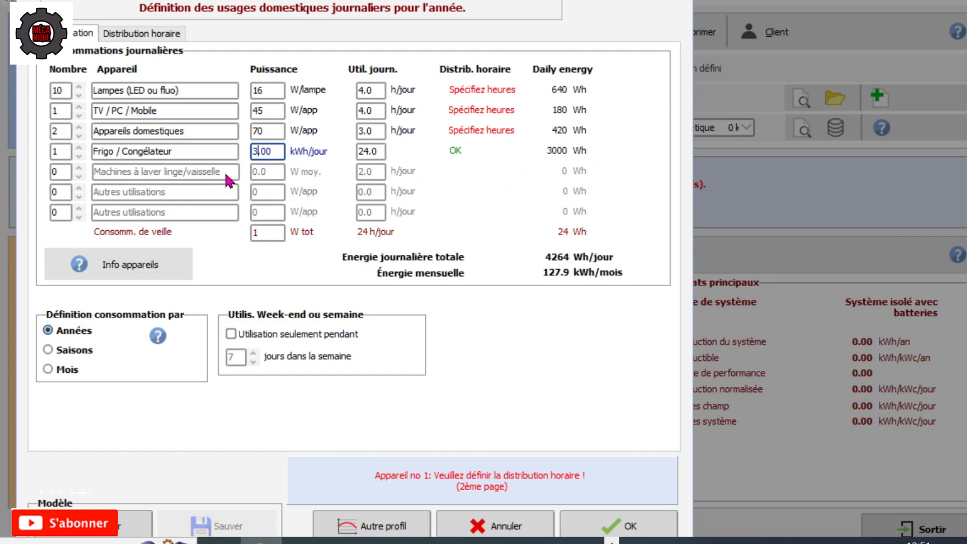
Set the number of washing machines to 1 and shorten the label to Machines à laver.
double_click(55, 172)
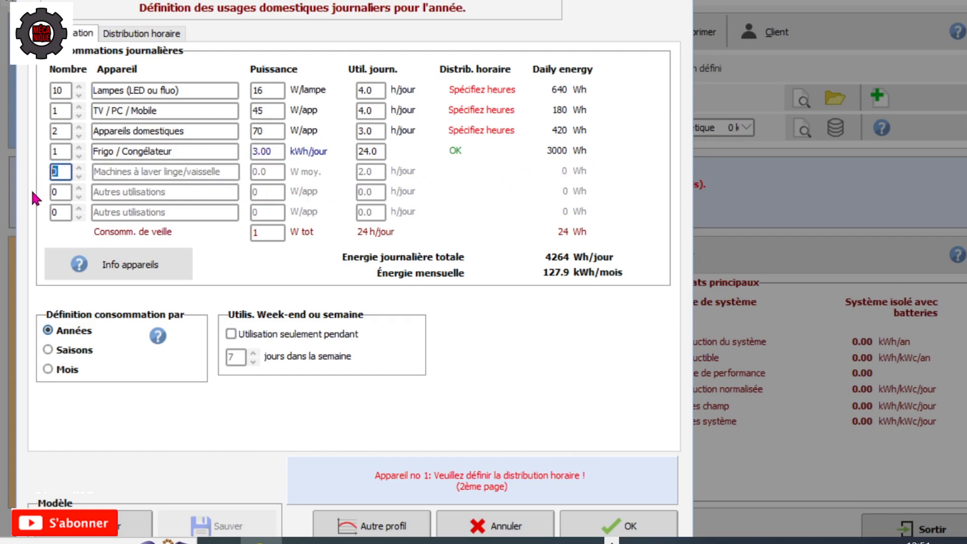
text(1)
click(221, 172)
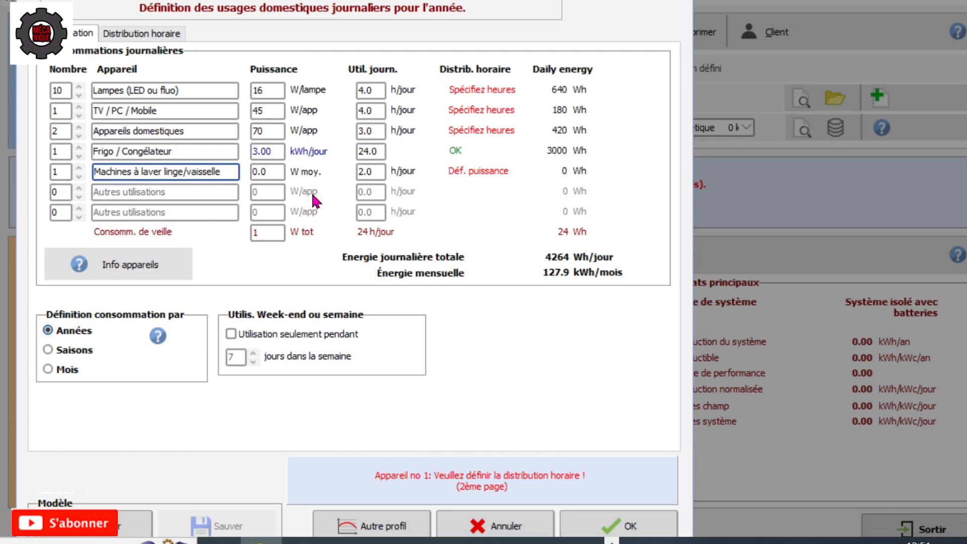
key(BackSpace)
key(BackSpace)
key(BackSpace)
key(BackSpace)
key(BackSpace)
key(BackSpace)
key(BackSpace)
key(BackSpace)
key(BackSpace)
key(BackSpace)
key(BackSpace)
key(BackSpace)
key(BackSpace)
key(BackSpace)
click(266, 231)
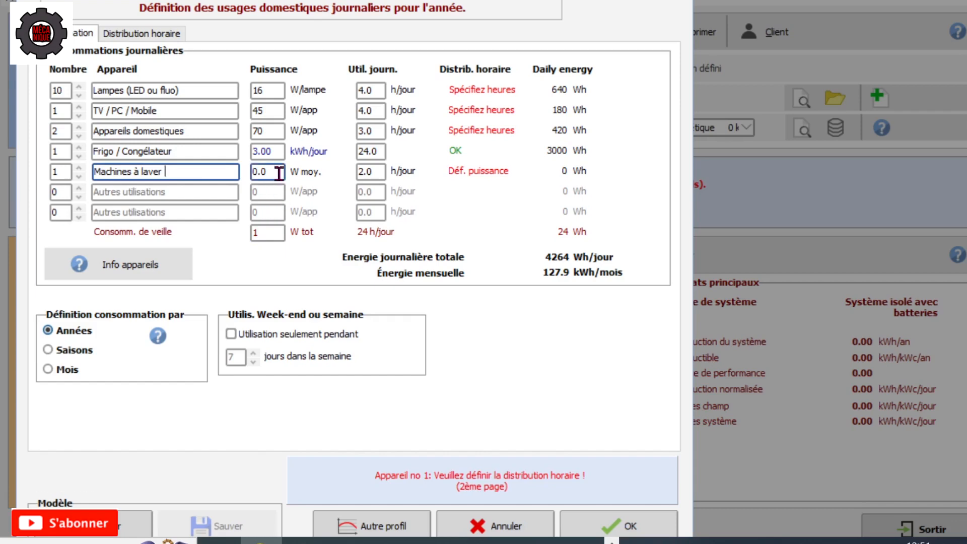
Set the washing machine's average power to 300 W with 1 h of use per day.
drag(280, 172, 237, 175)
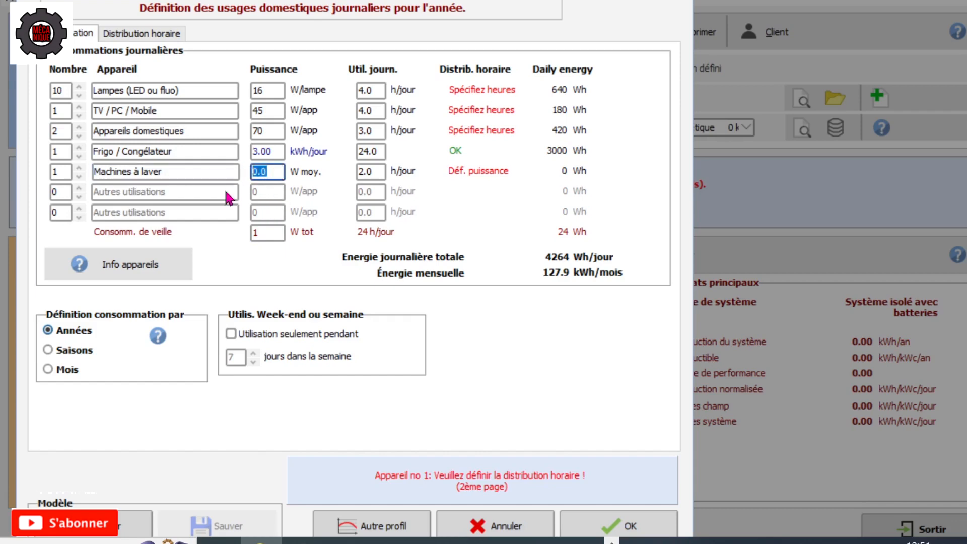
text(300)
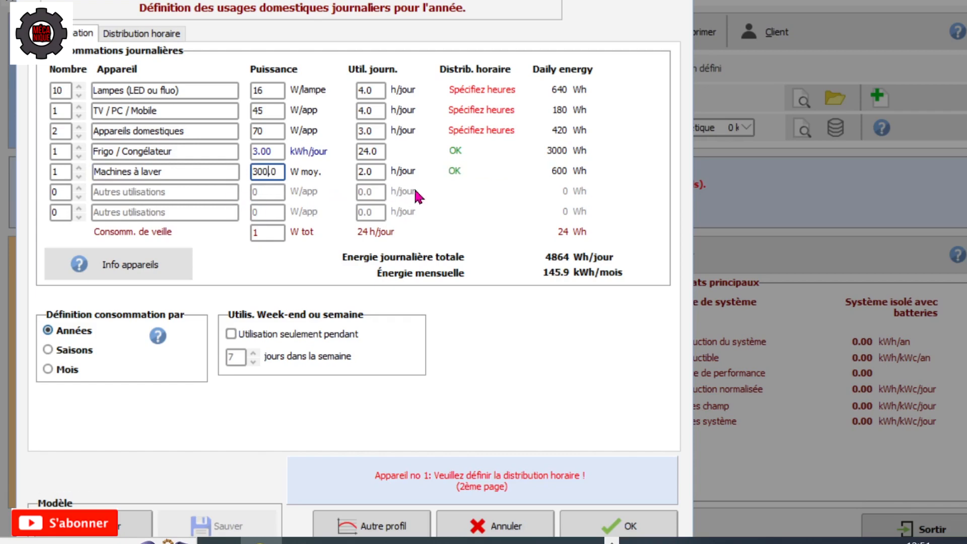
drag(374, 172, 346, 175)
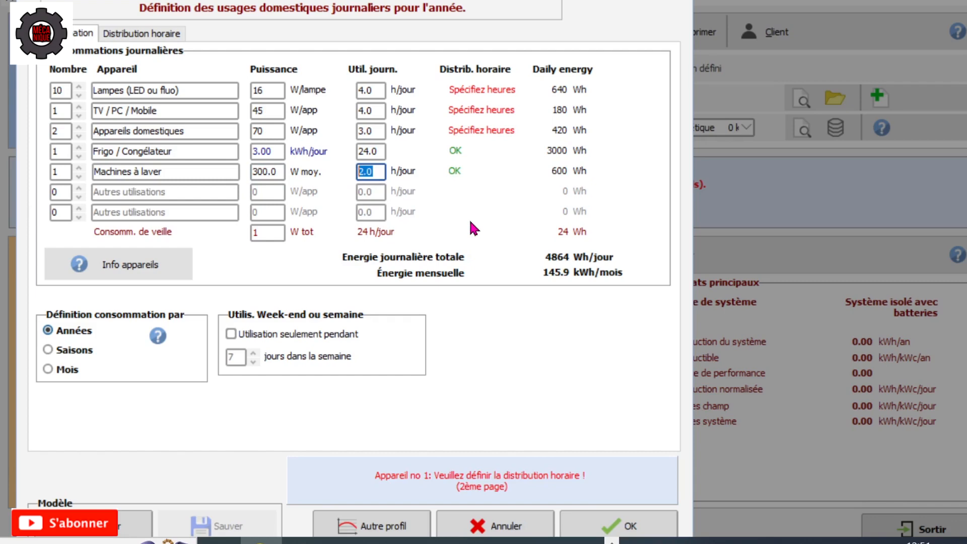
text(1)
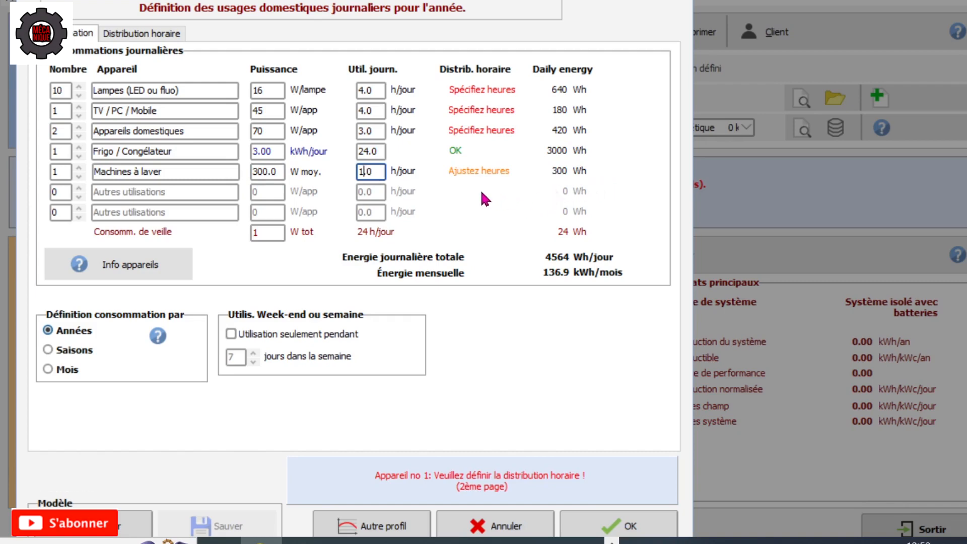
drag(379, 172, 309, 172)
text(1)
Schedule the lamps' 4 hours of daily use from 18H to 22H in the hourly distribution.
click(150, 35)
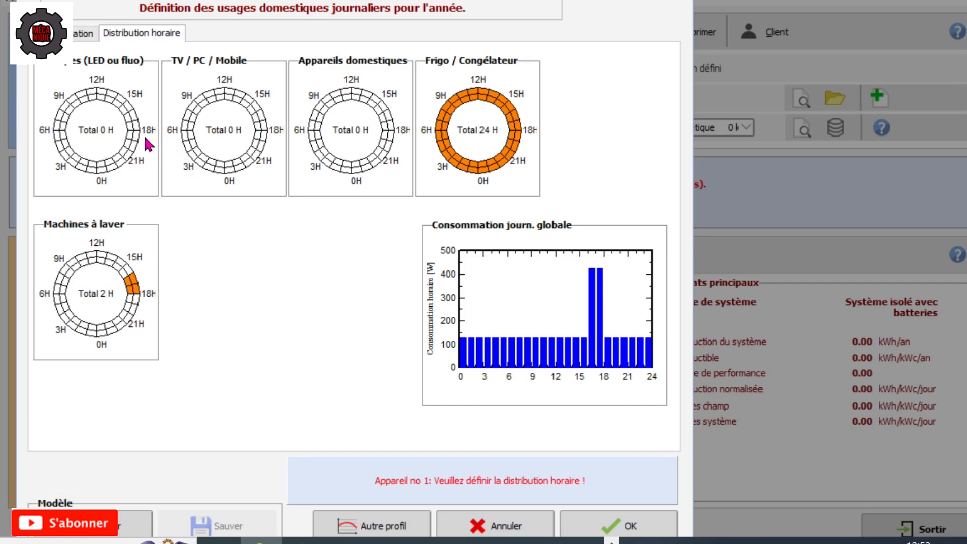
drag(391, 0, 421, 19)
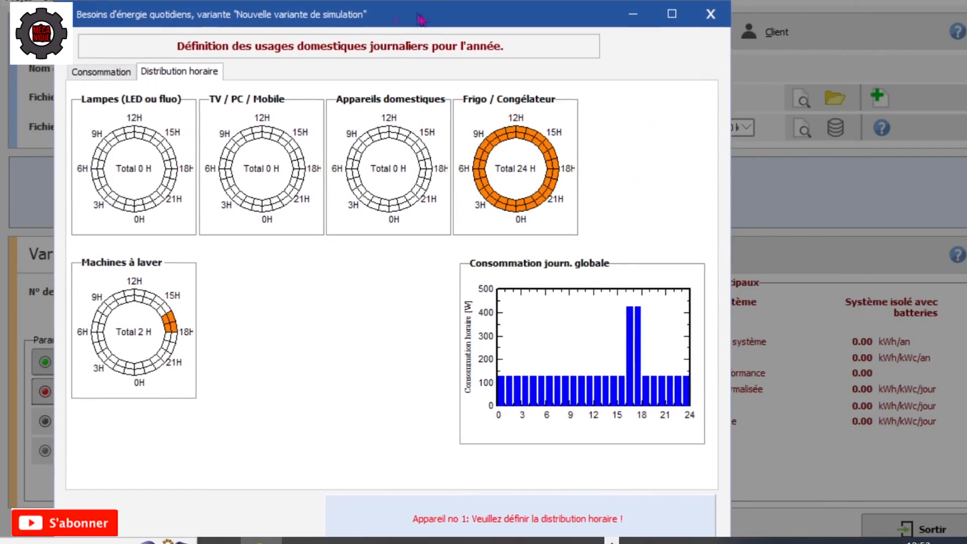
click(106, 72)
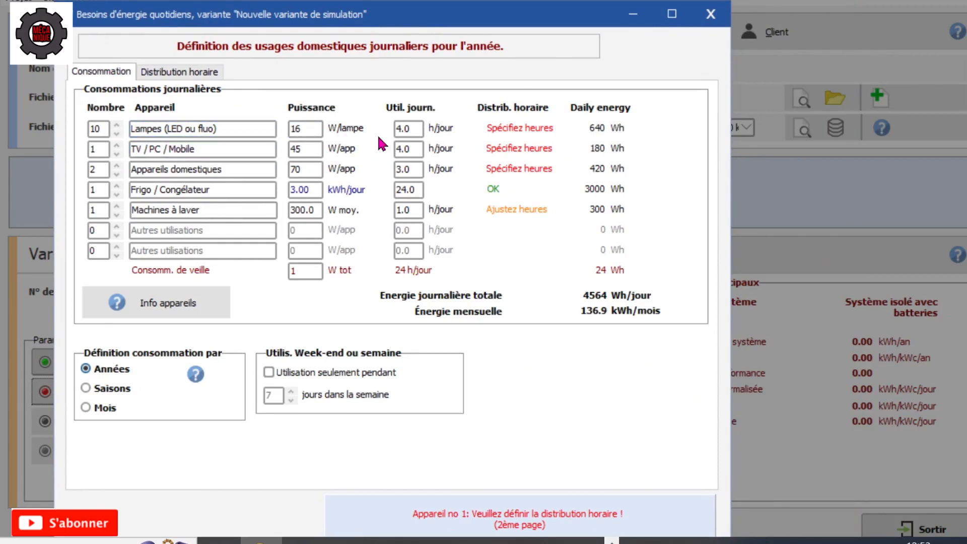
click(164, 72)
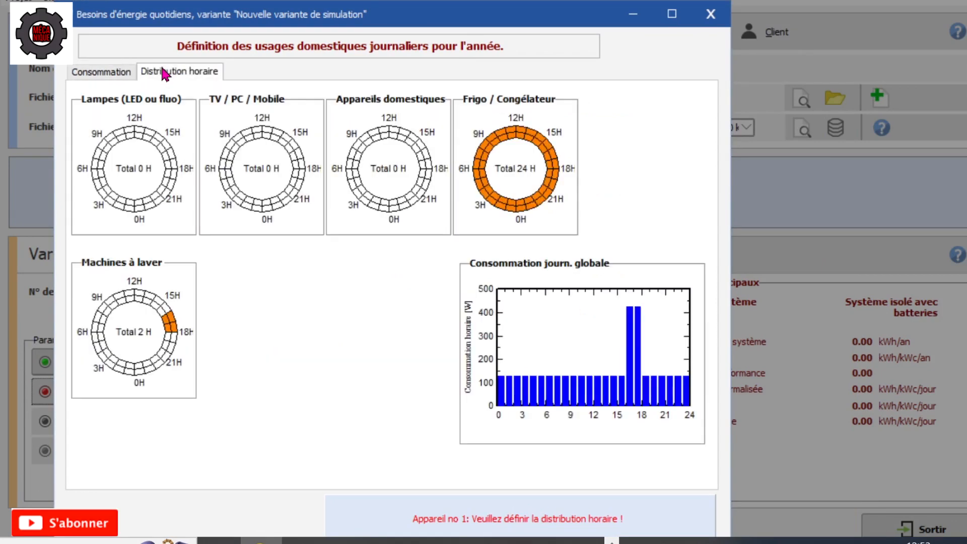
click(177, 177)
click(170, 188)
click(173, 187)
click(166, 194)
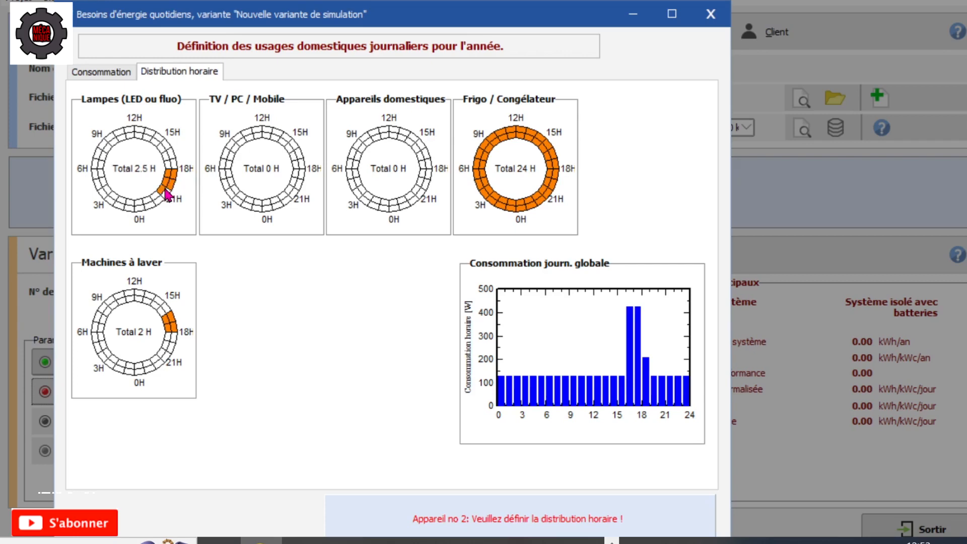
click(165, 195)
click(163, 198)
click(161, 201)
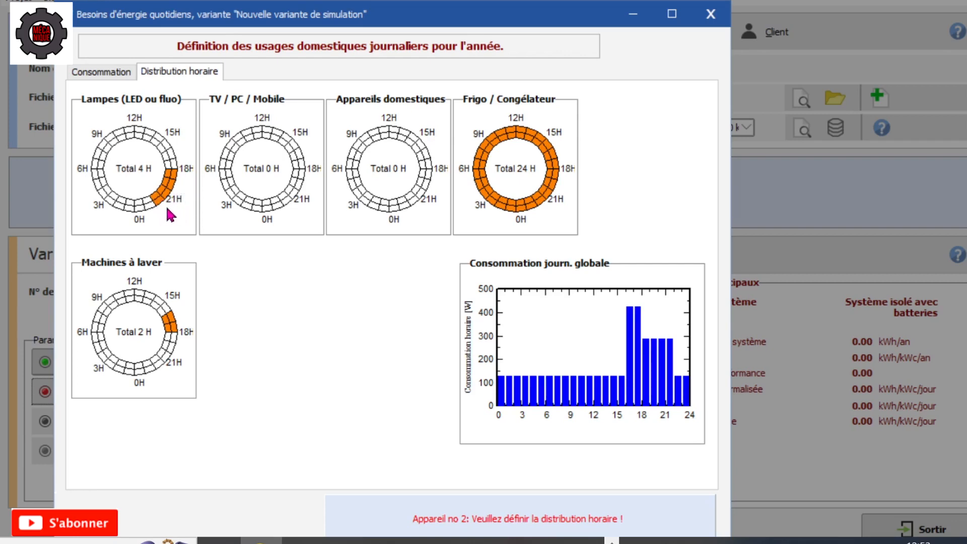
Shift the lamps' 4 hours of daily use to 19H–23H in the hourly distribution.
click(176, 178)
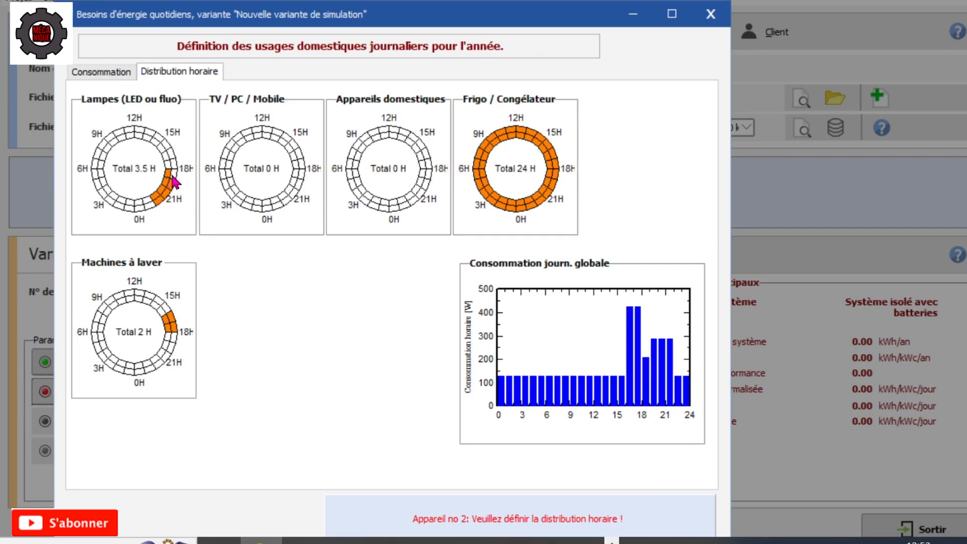
click(172, 177)
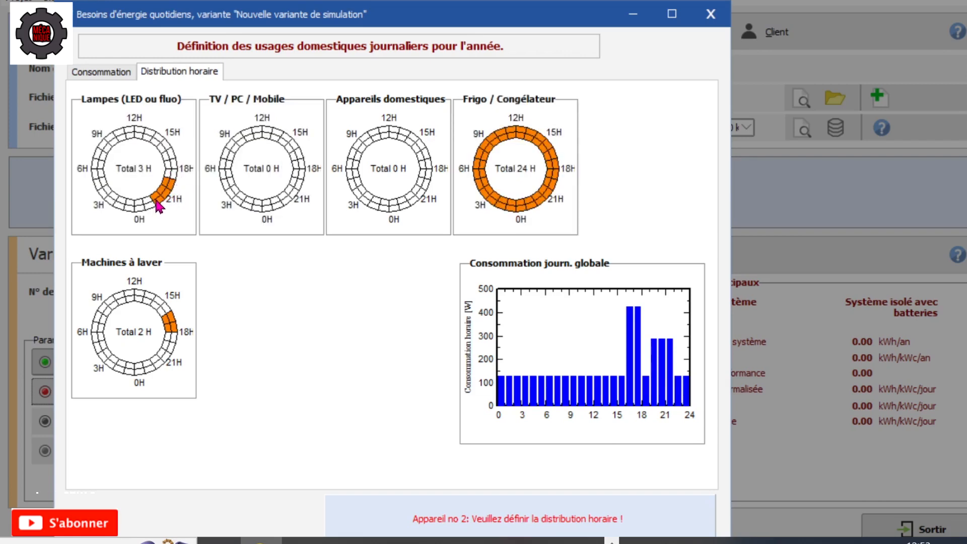
click(153, 210)
click(151, 213)
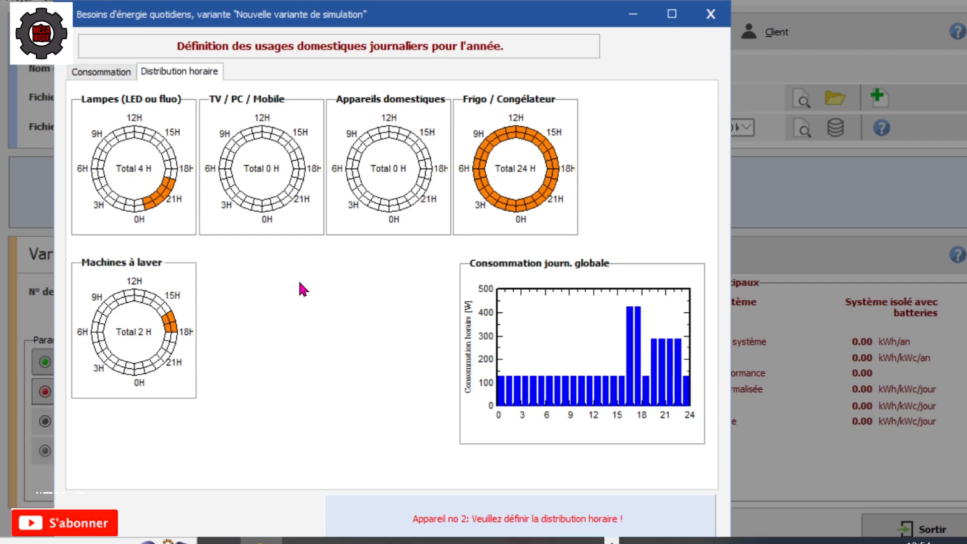
Schedule the TV / PC / Mobile use for 4 hours, from 19H to 23H.
click(294, 182)
click(298, 184)
click(296, 194)
click(294, 197)
click(288, 203)
click(287, 206)
click(283, 207)
click(280, 210)
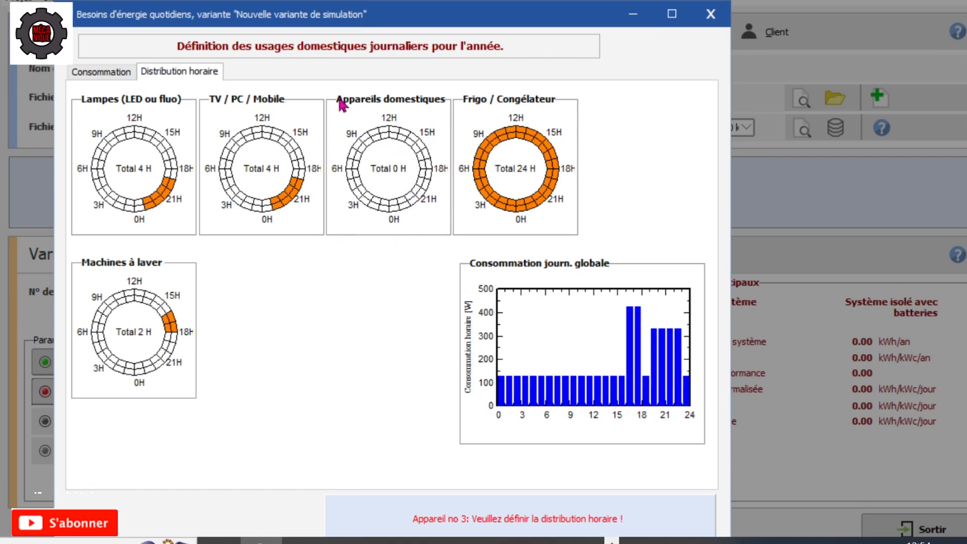
Schedule the Appareils domestiques for three separate hours: 9H–10H, 12H–13H and 16H–17H.
click(105, 73)
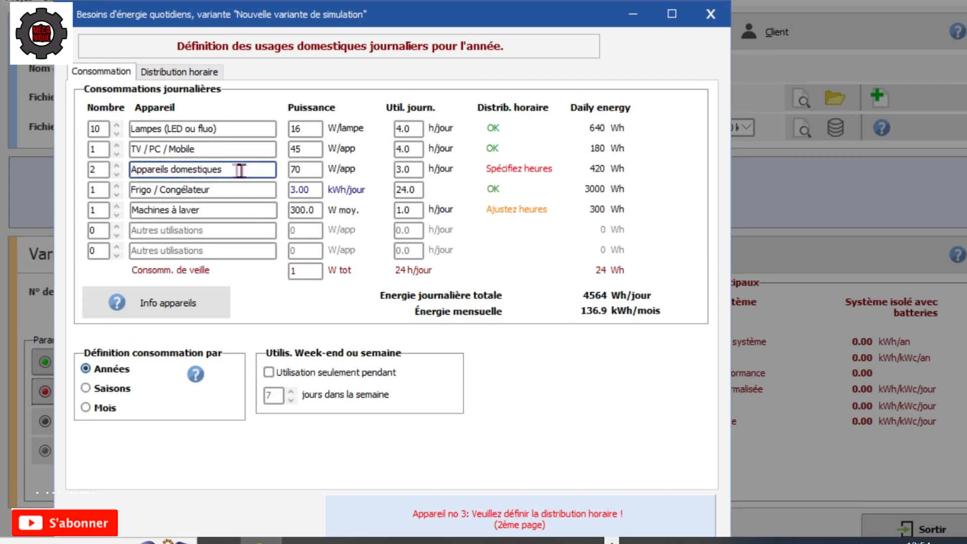
click(165, 71)
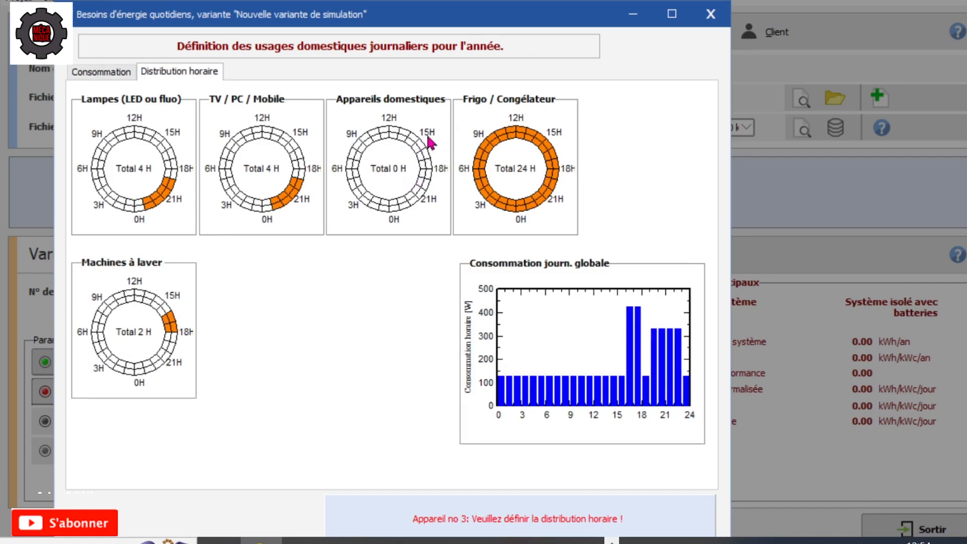
click(393, 131)
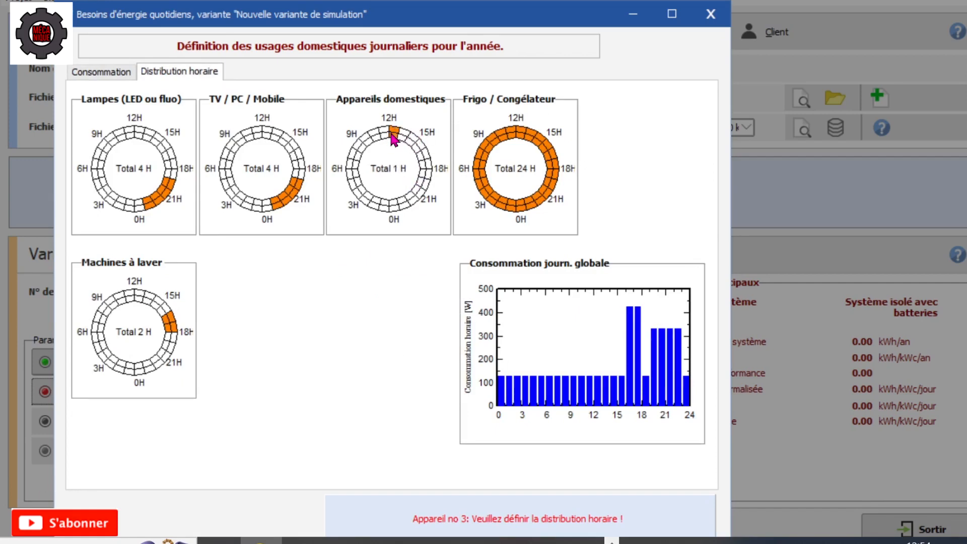
click(366, 140)
click(368, 139)
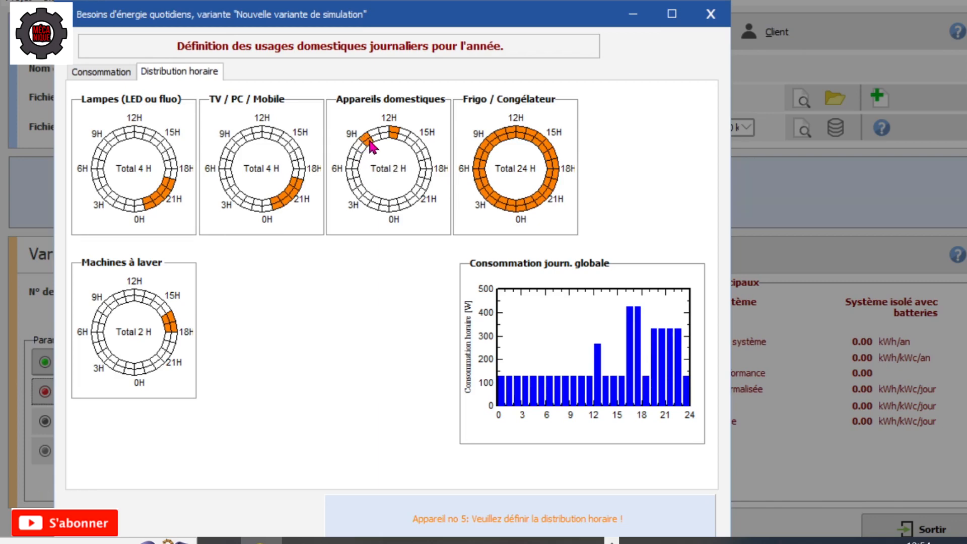
click(422, 160)
click(426, 155)
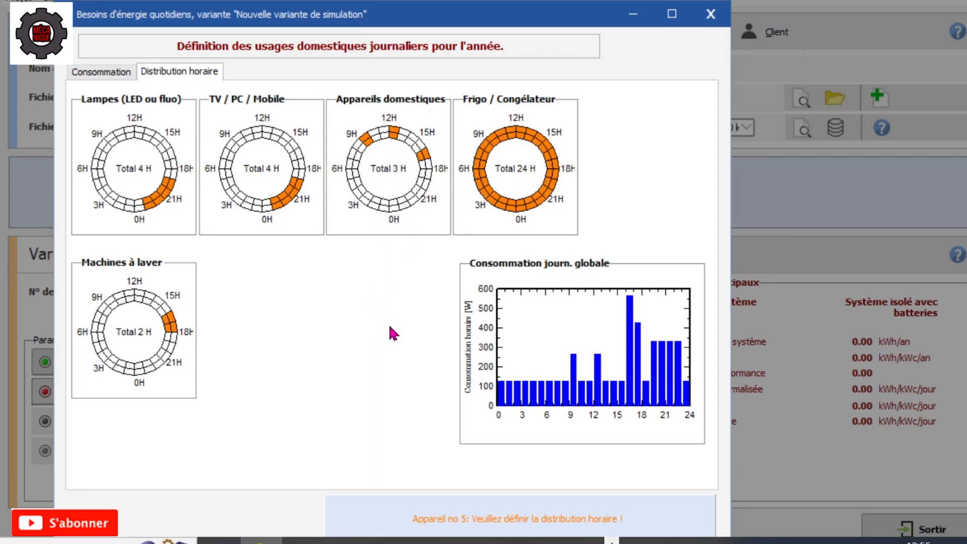
Reduce the washing machine's schedule to 1 hour, from 16H to 17H, to match its daily use.
click(116, 75)
click(421, 189)
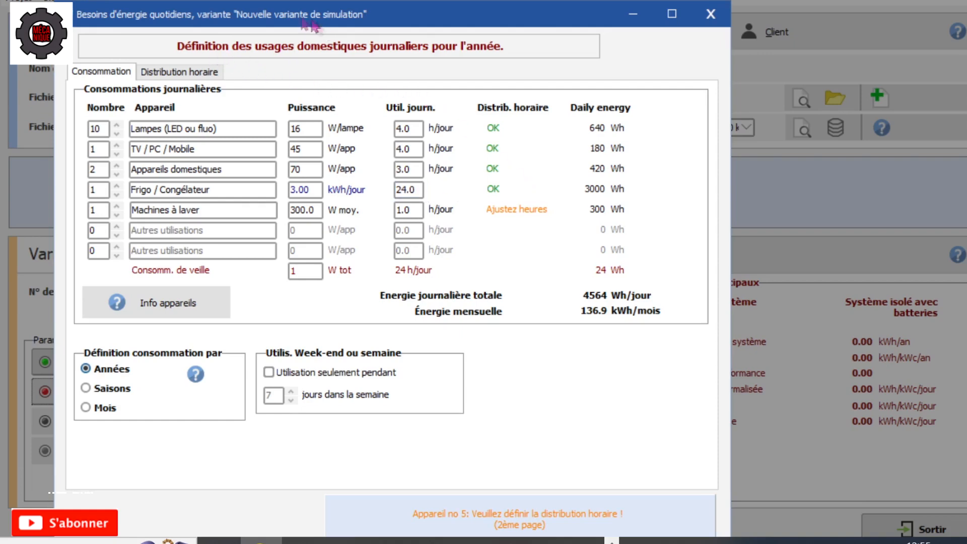
click(195, 71)
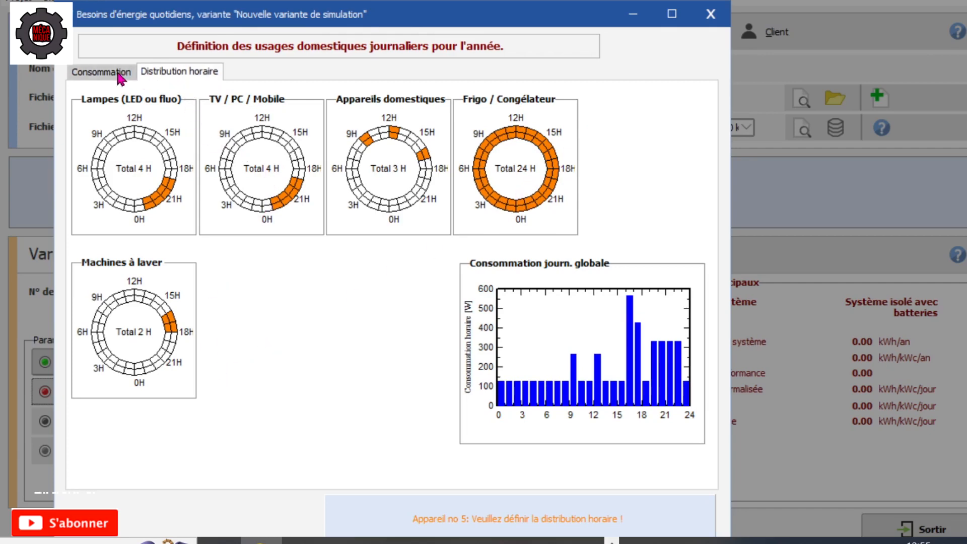
click(101, 72)
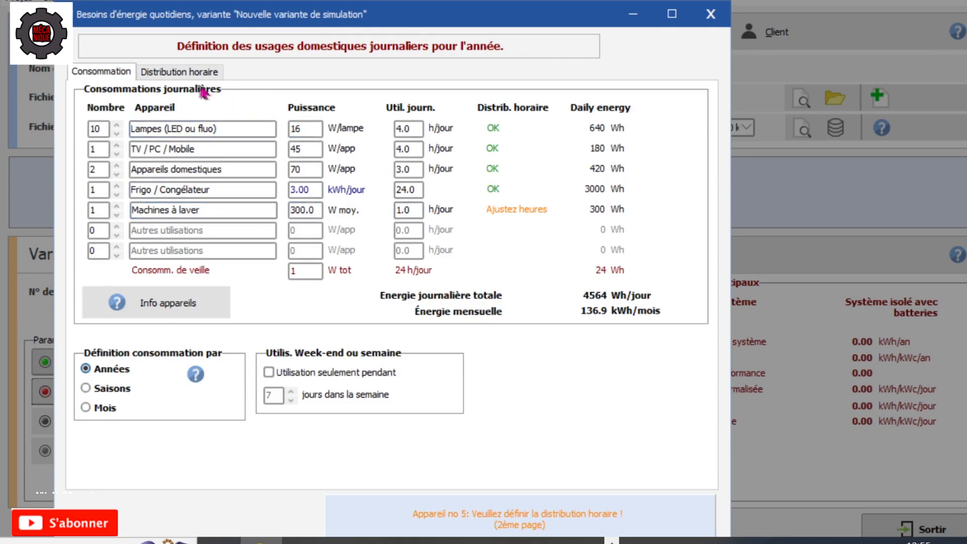
click(164, 74)
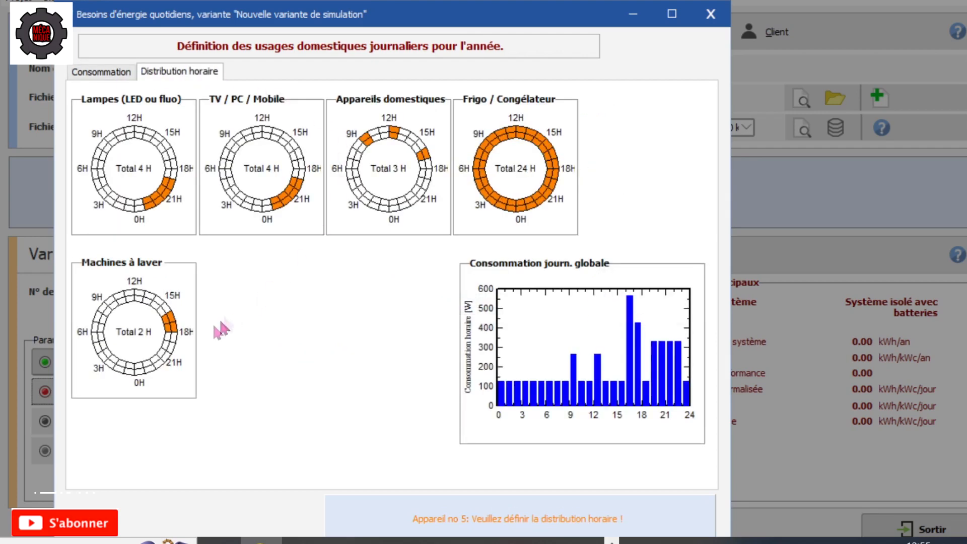
click(172, 329)
click(169, 329)
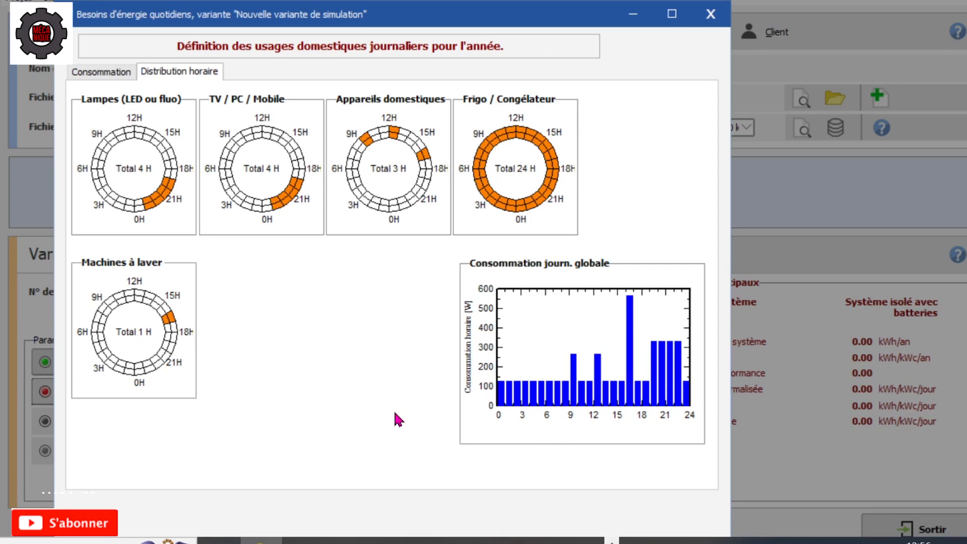
Check the hourly distribution status of all appliances and accept the household's daily needs.
click(108, 76)
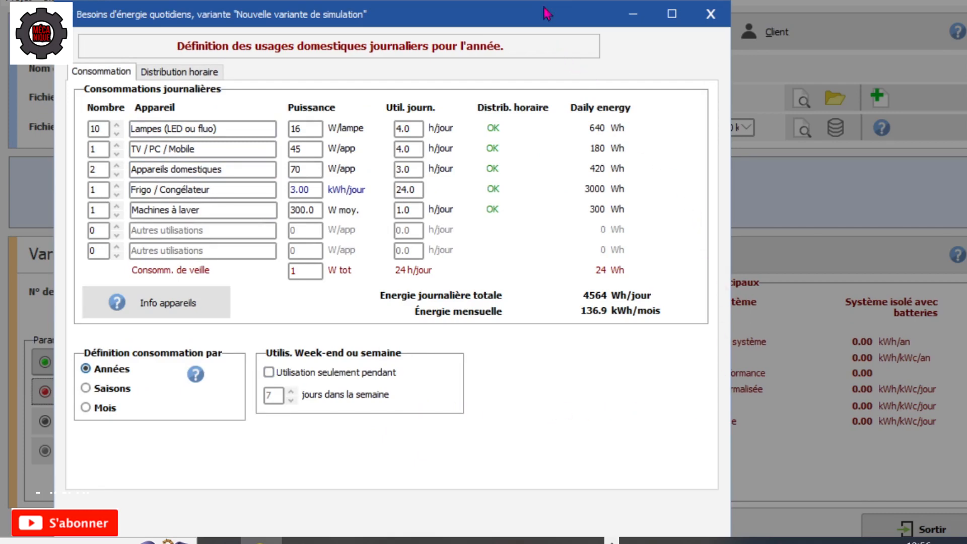
drag(544, 14, 558, 0)
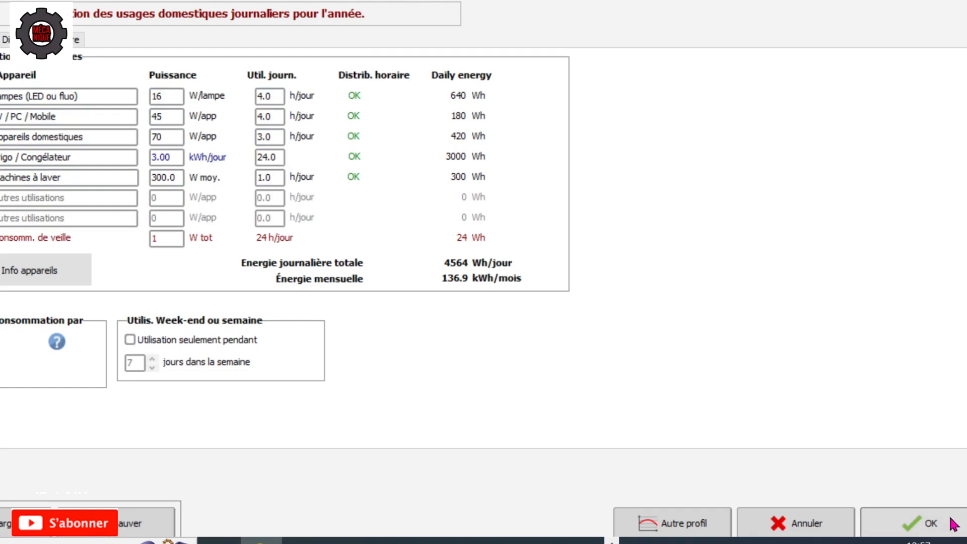
click(913, 524)
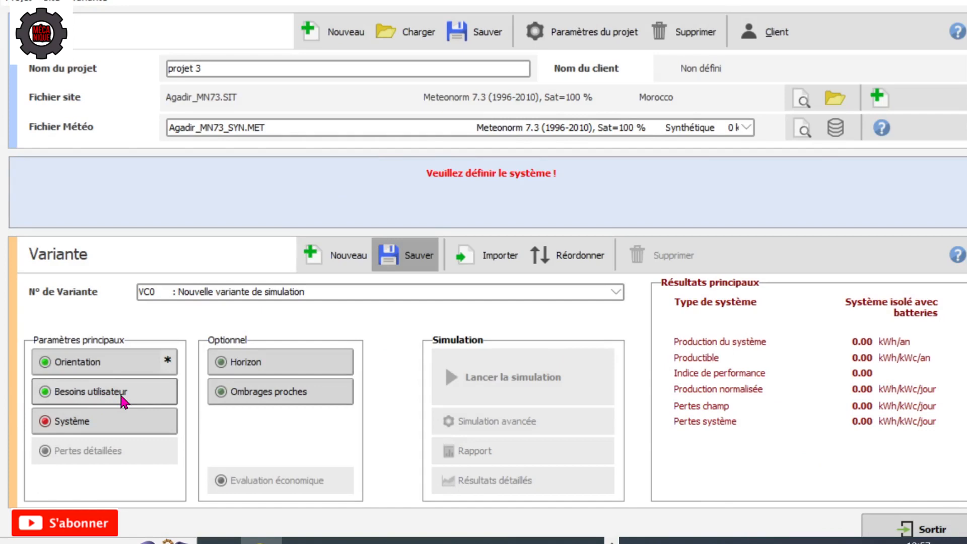
Open the system definition of the variant, keeping the modifications made to the Dryfit A600 / 5 OPzV250 battery component.
click(106, 428)
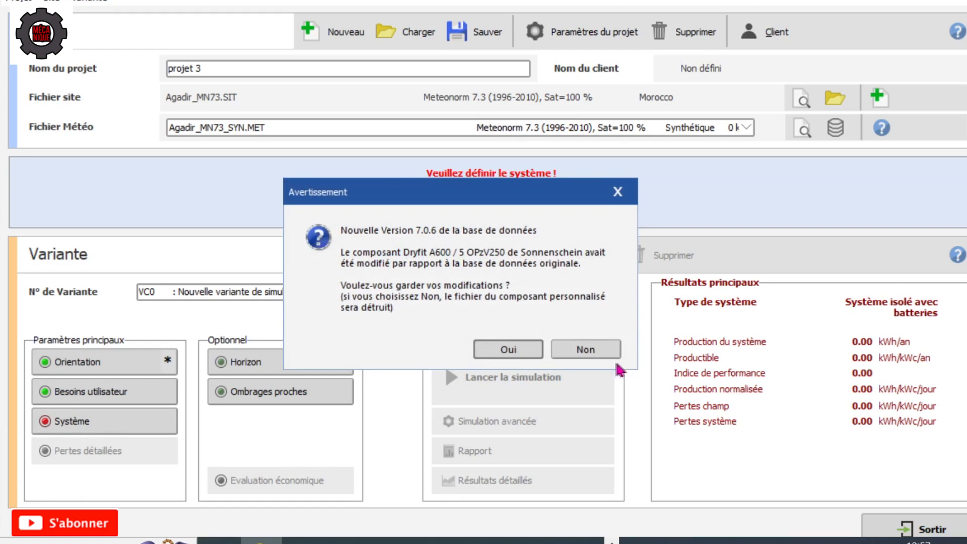
click(531, 347)
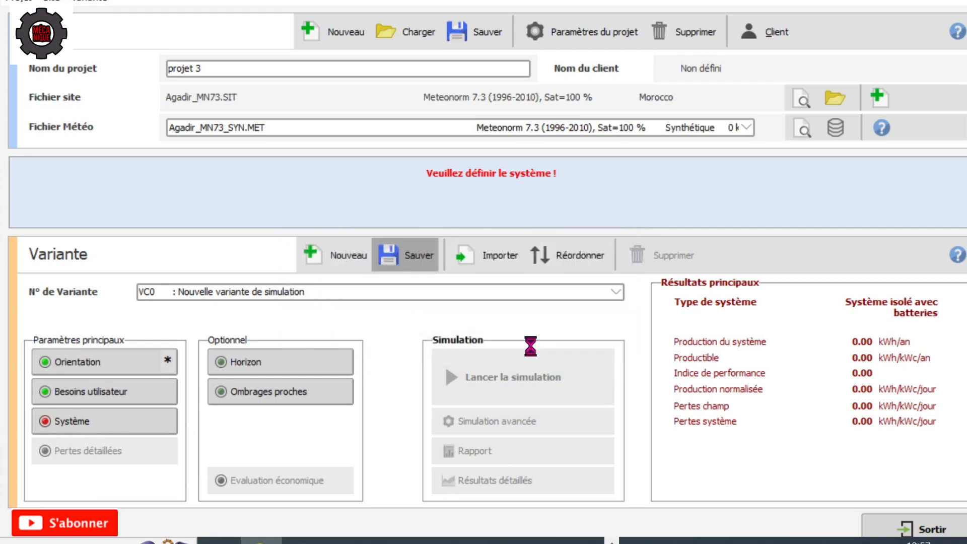
click(526, 353)
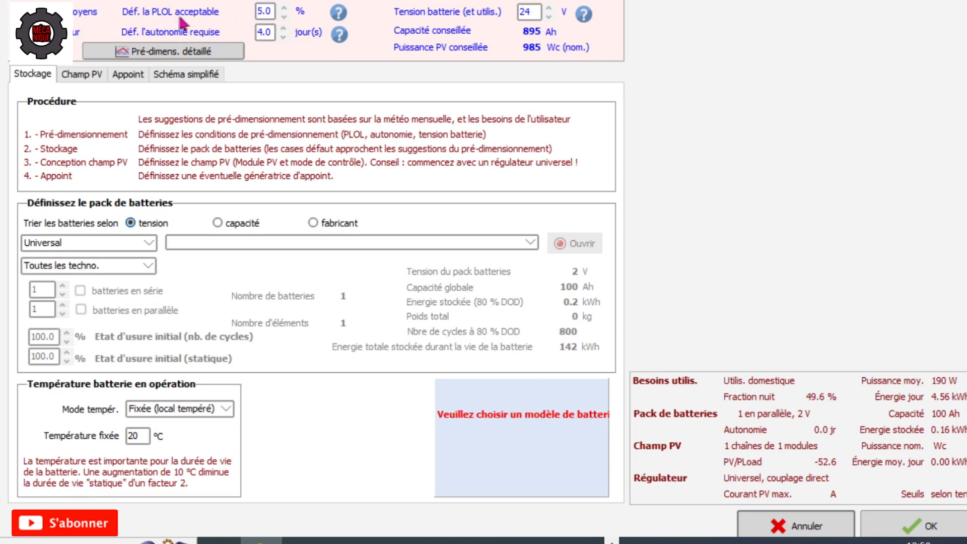
Consult the help on the loss-of-load probability and set the required autonomy to 1.0 day.
click(340, 14)
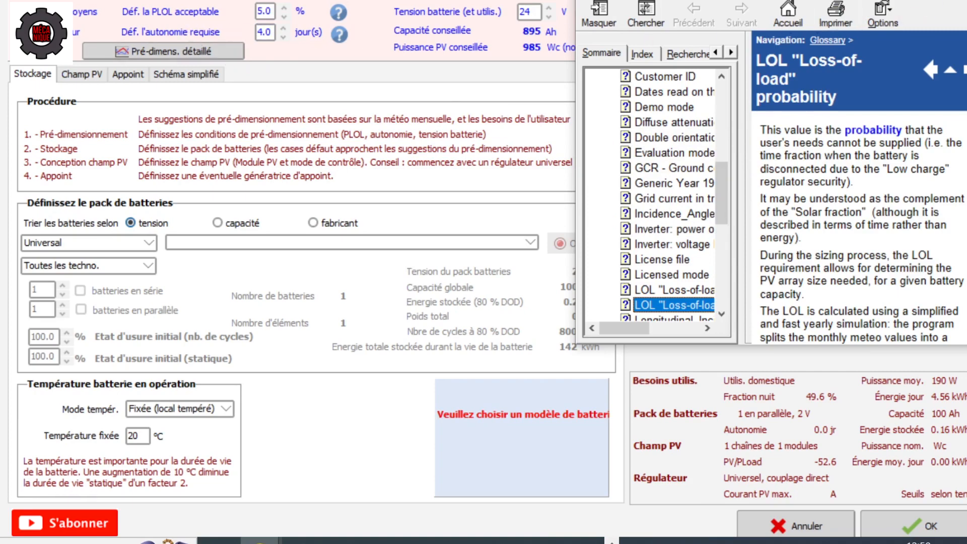
click(966, 0)
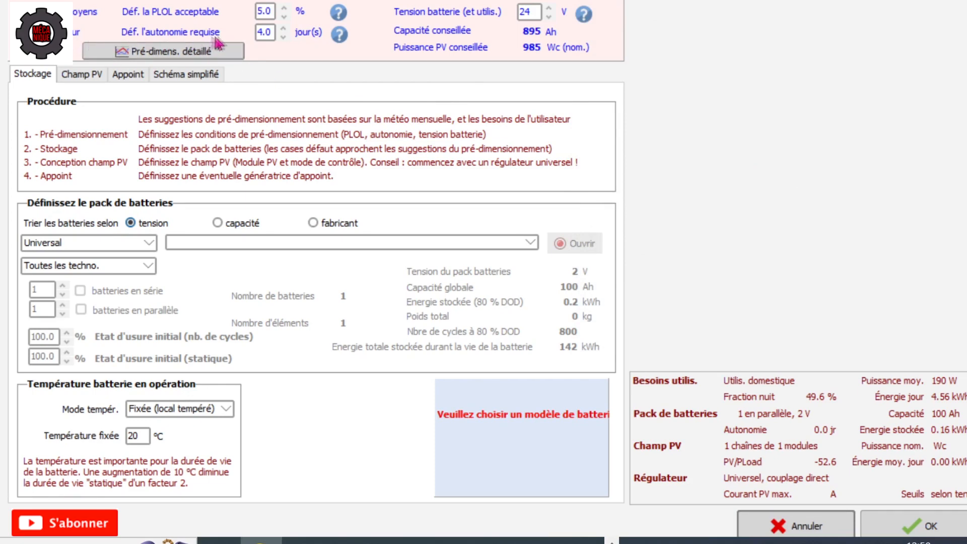
click(284, 37)
click(284, 38)
click(283, 37)
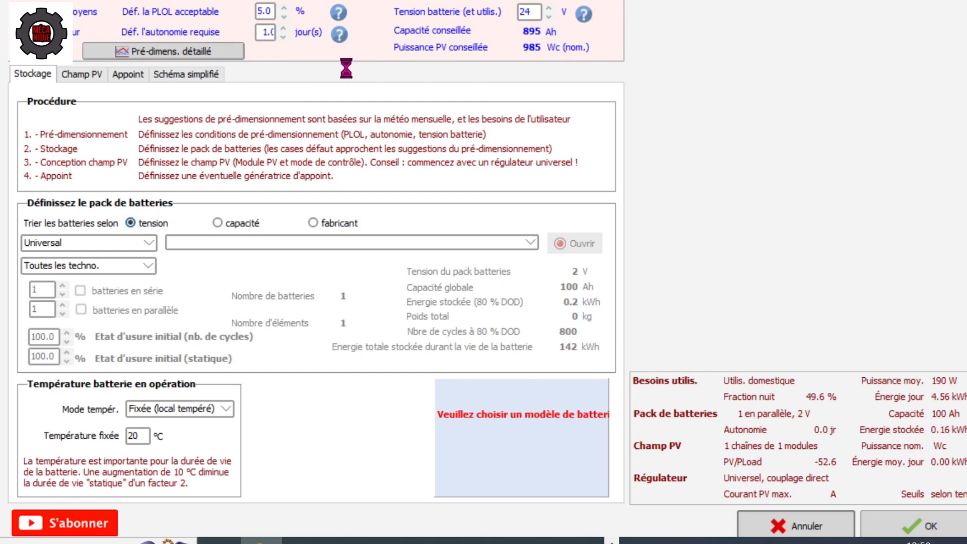
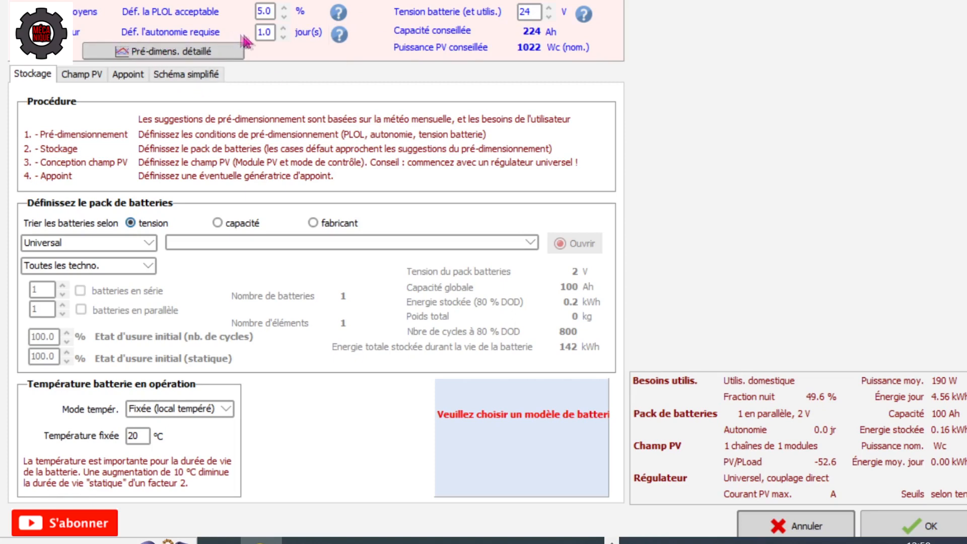
click(283, 28)
click(284, 36)
Browse the battery manufacturers, restrict the battery technology to Pb-acide, and check the models offered under Universal.
click(149, 243)
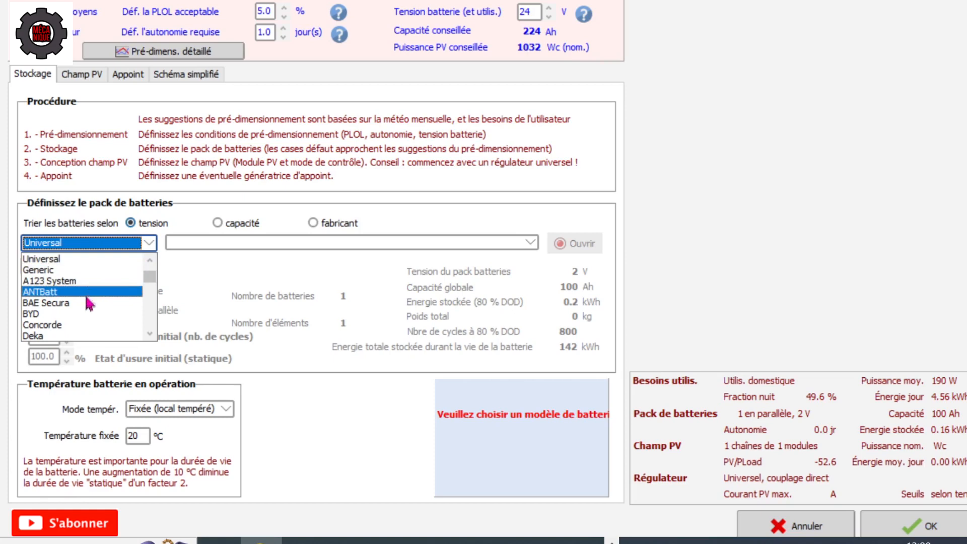
scroll(81, 305, down, 1)
scroll(75, 310, down, 2)
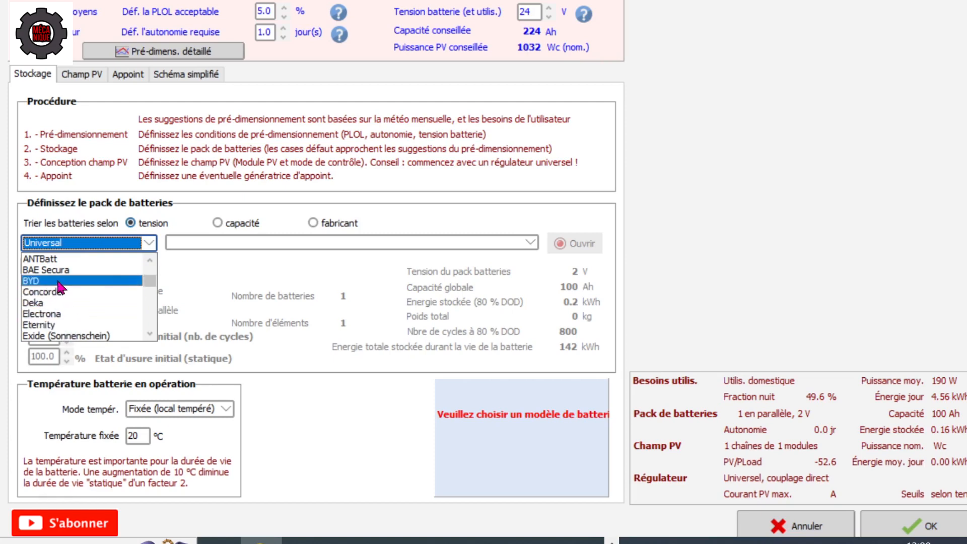
scroll(61, 287, up, 3)
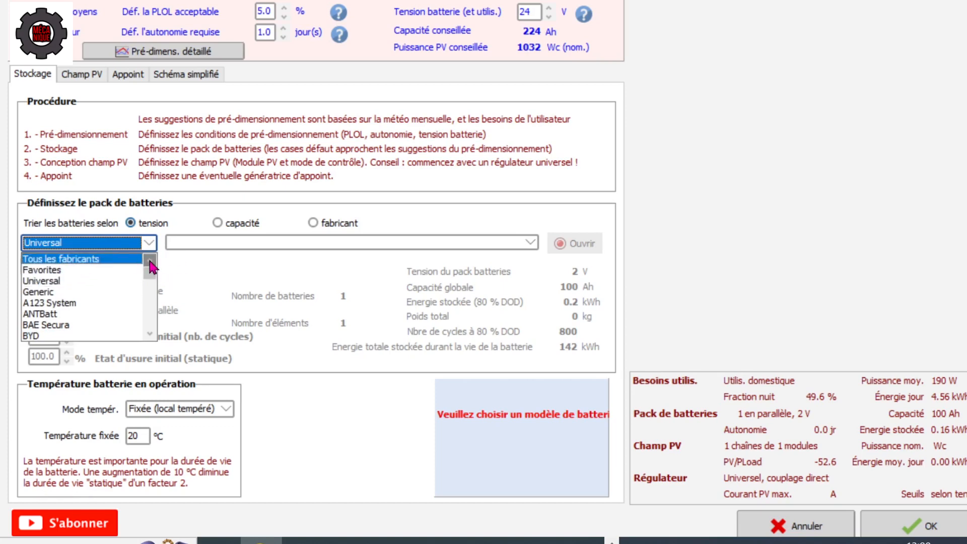
click(197, 282)
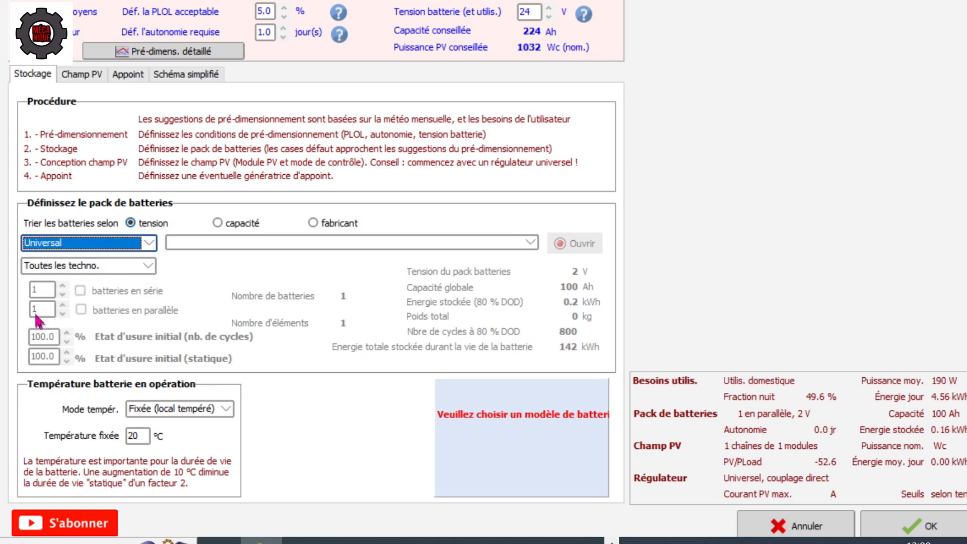
click(147, 267)
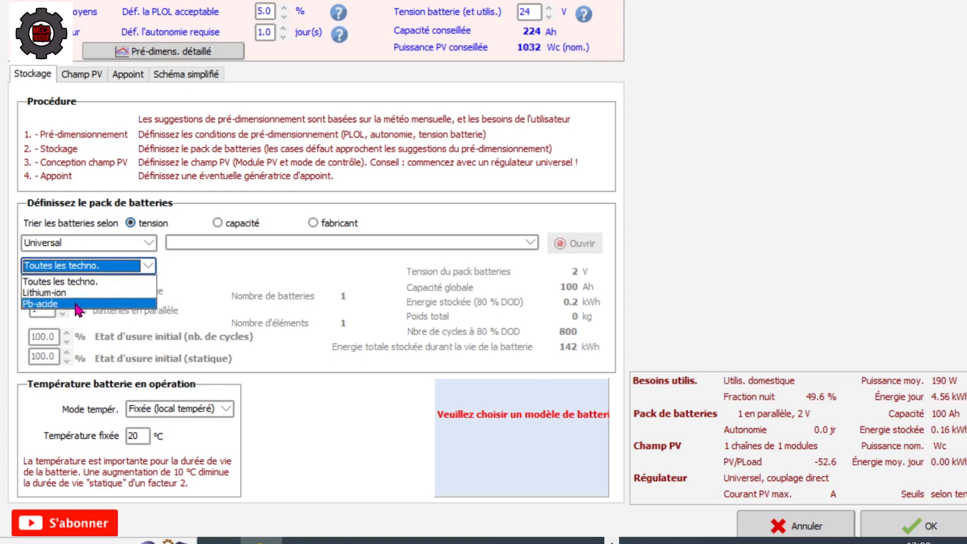
click(75, 305)
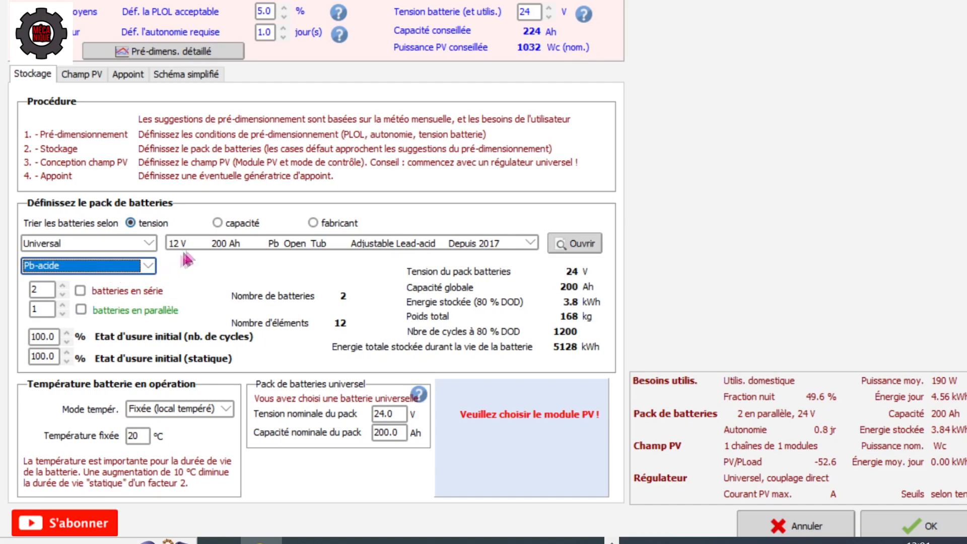
click(530, 243)
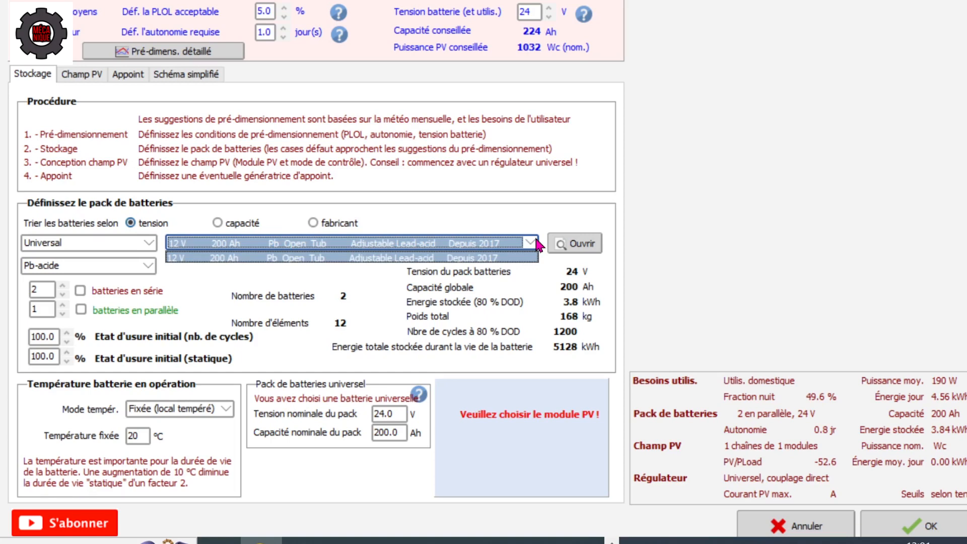
click(537, 241)
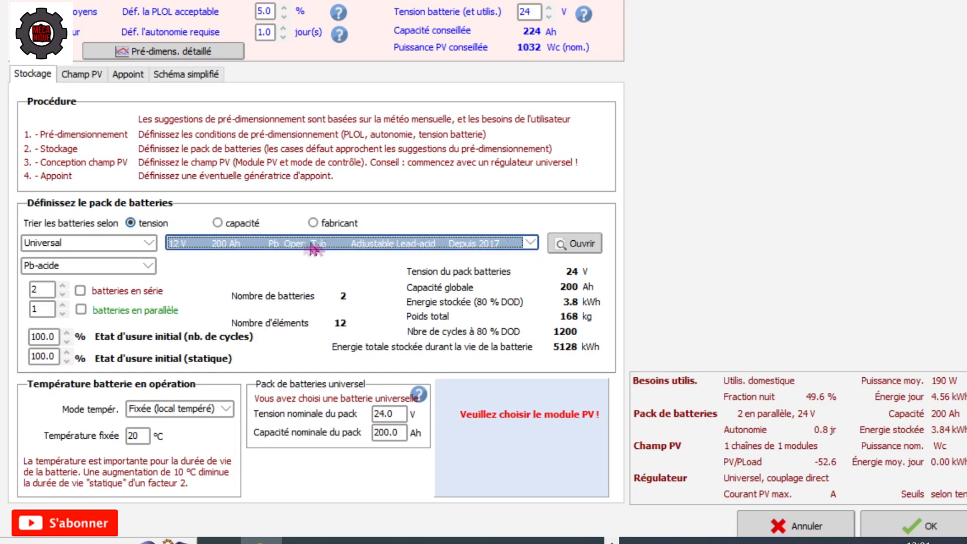
Choose Generic as the battery manufacturer and select its 12 V, 100 Ah Open 12V / 100 Ah model.
click(150, 243)
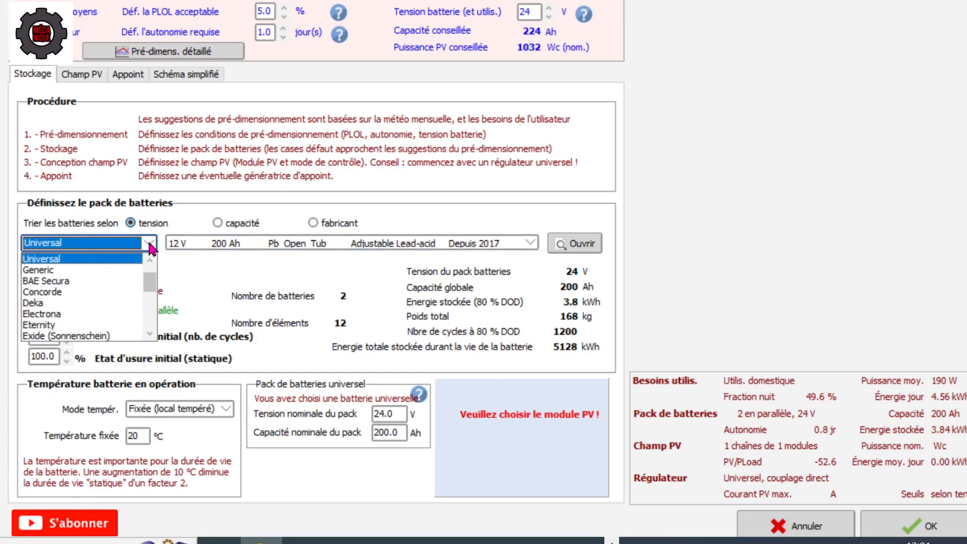
click(68, 275)
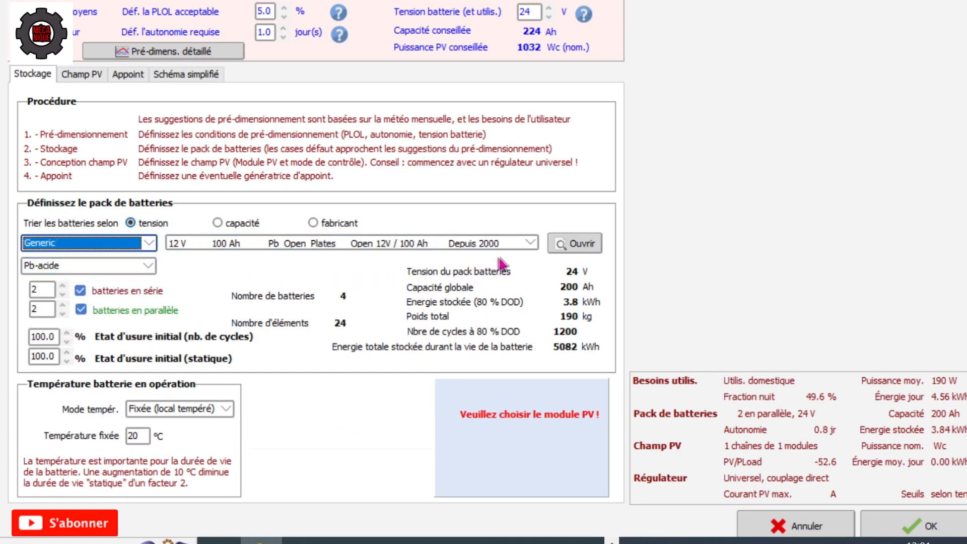
click(531, 245)
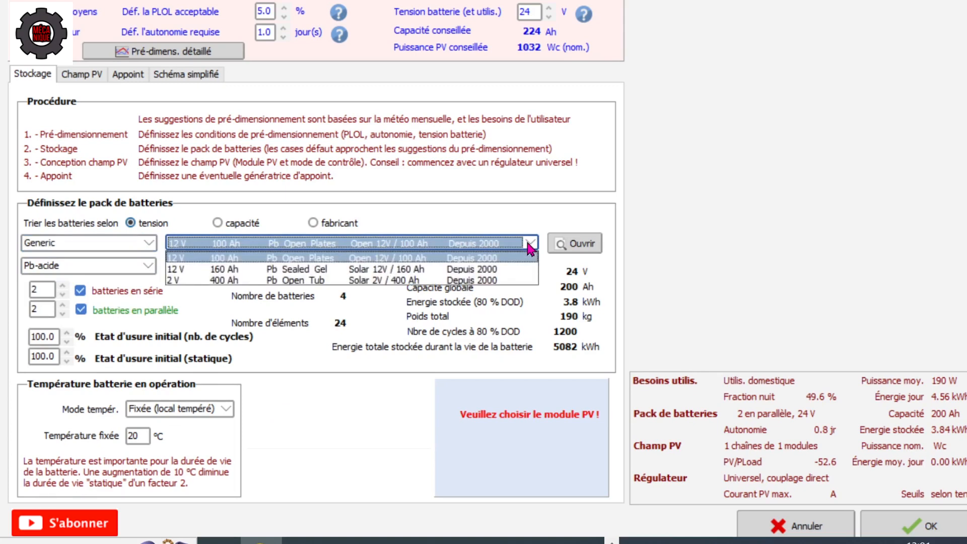
click(530, 246)
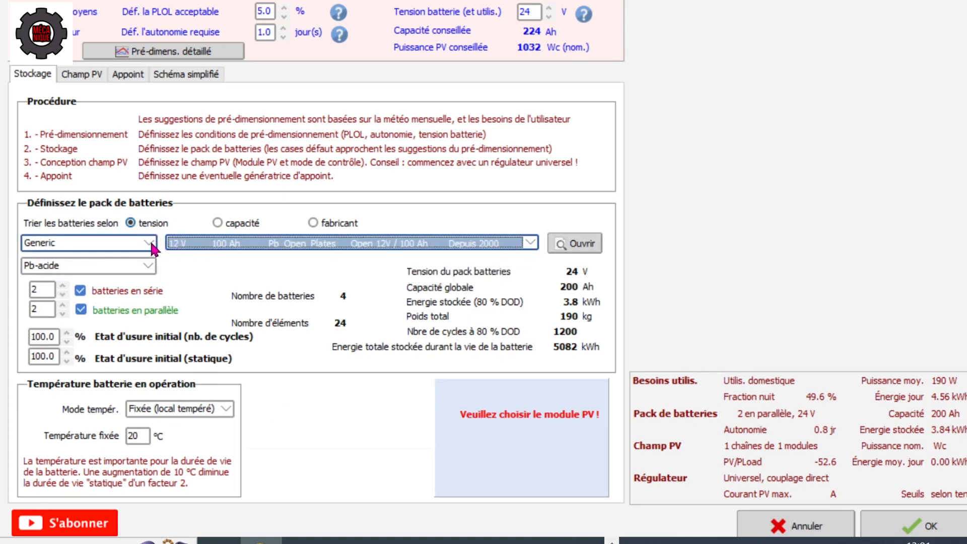
click(531, 245)
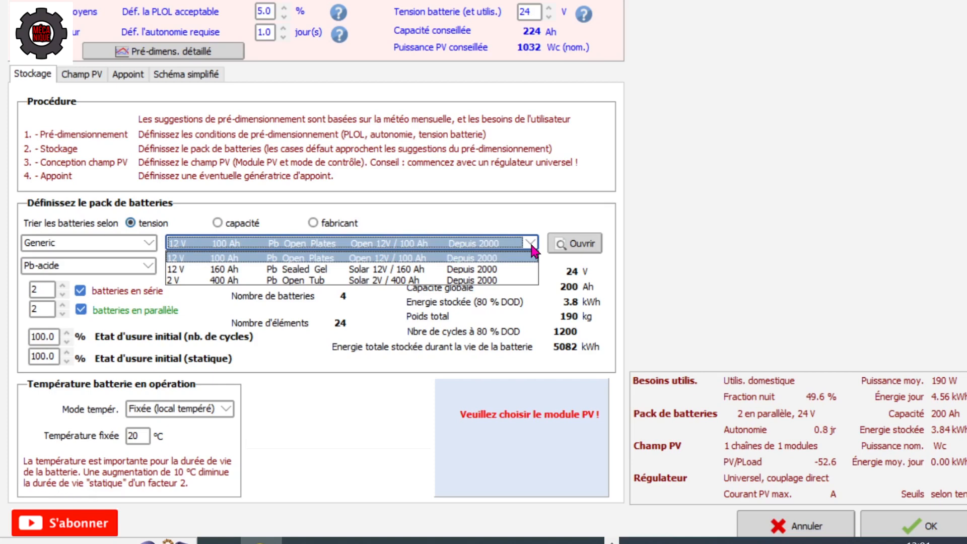
click(245, 251)
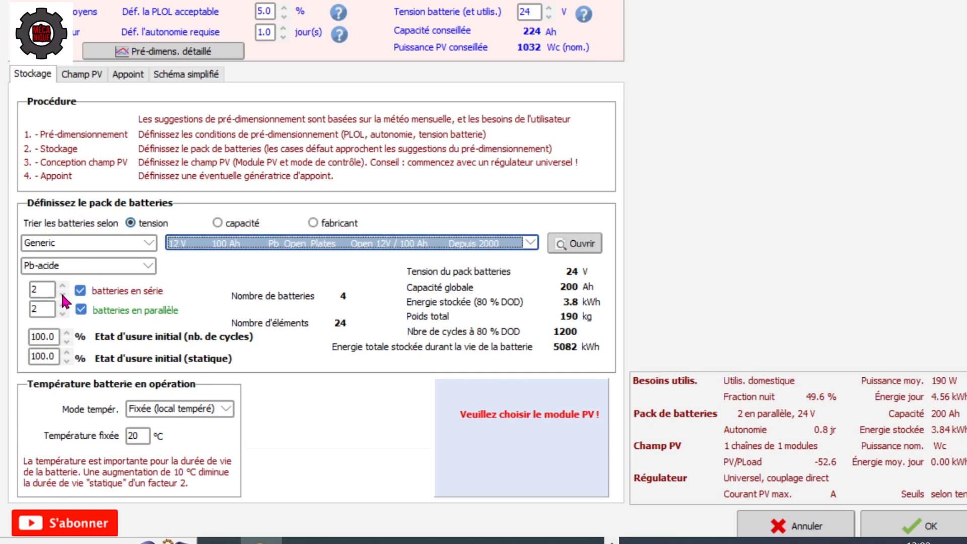
Try 3 batteries in series, and restore the suggested number in series.
drag(42, 292, 21, 297)
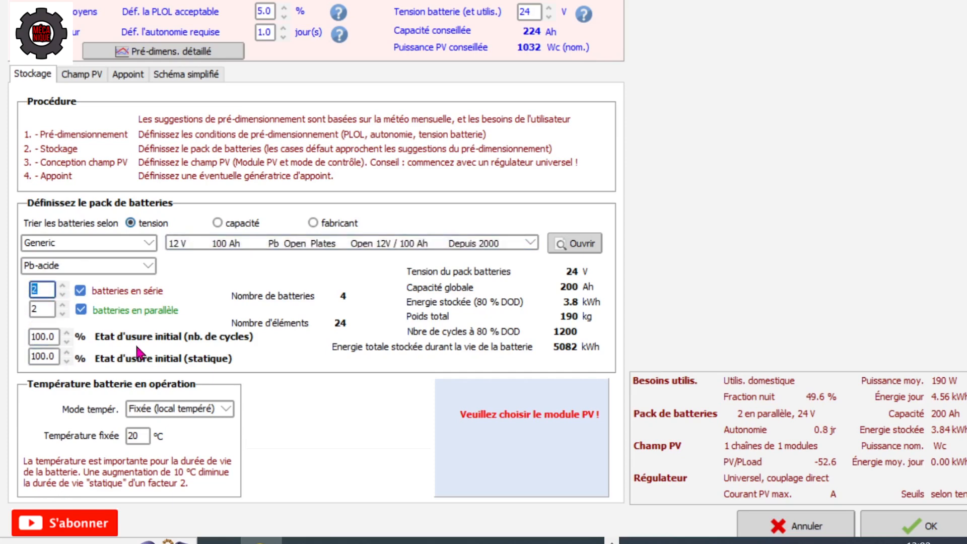
text(3)
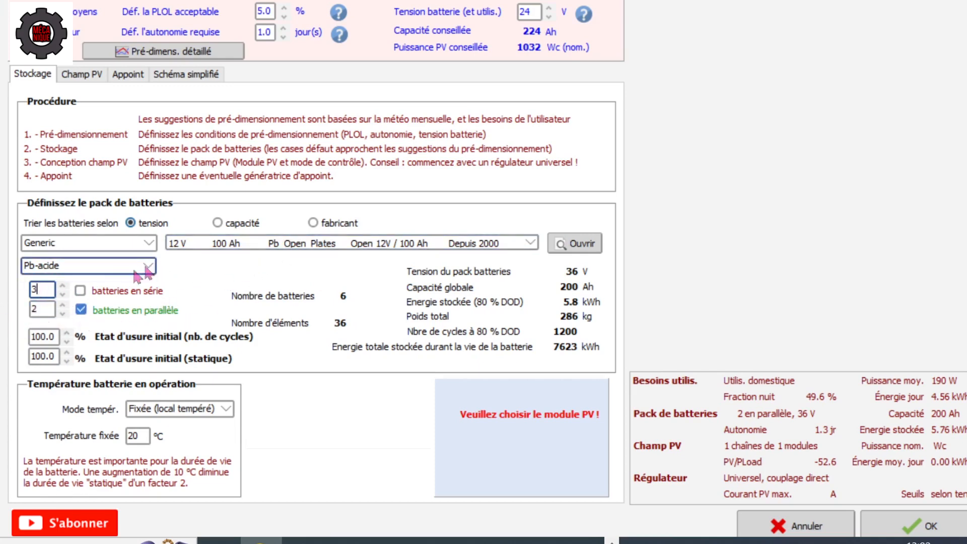
click(81, 291)
click(37, 290)
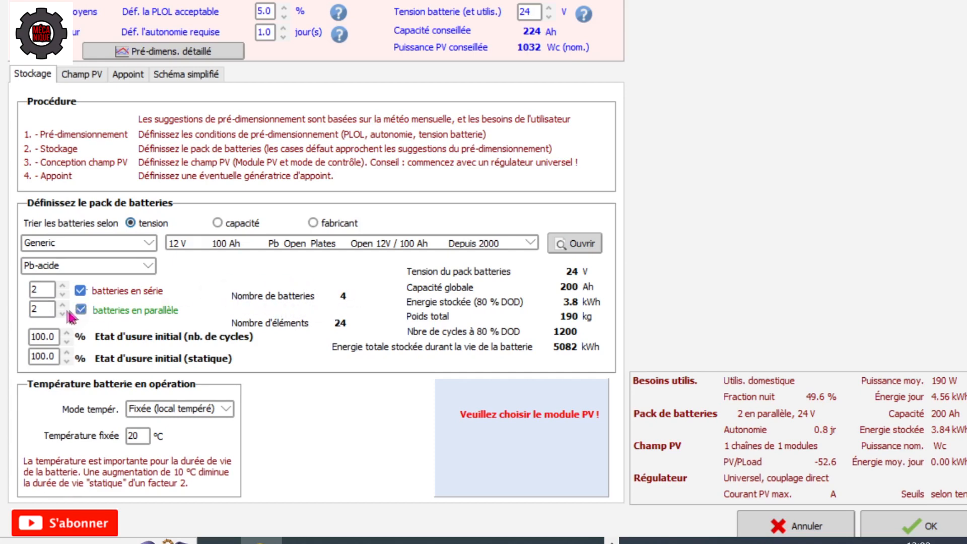
click(46, 291)
Open the definition of the selected Generic battery and examine its base data and detailed model parameters.
click(589, 245)
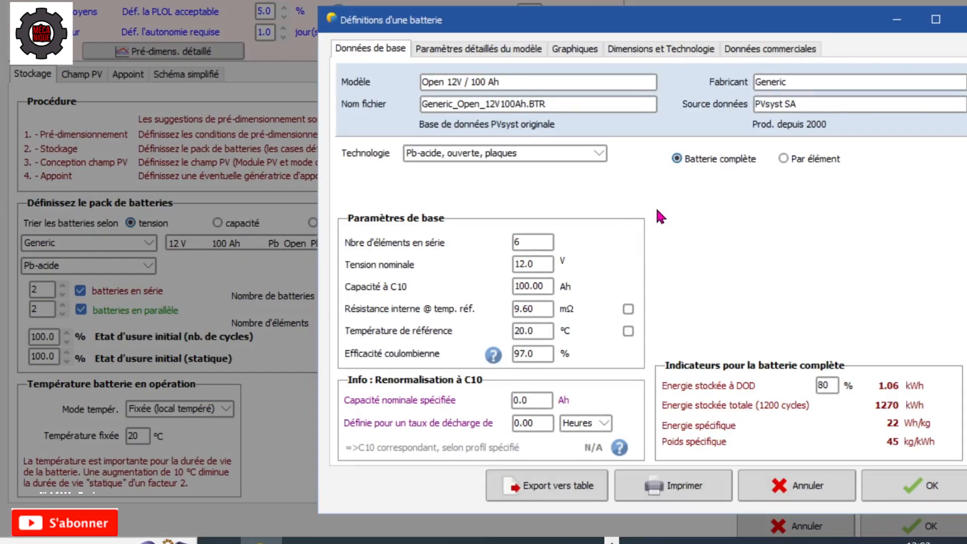
drag(695, 20, 494, 2)
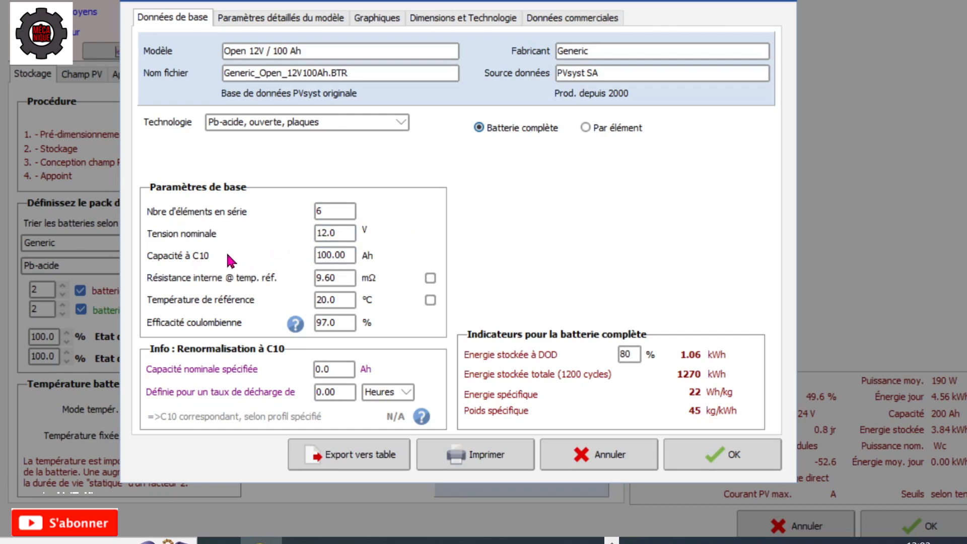
click(319, 255)
click(276, 20)
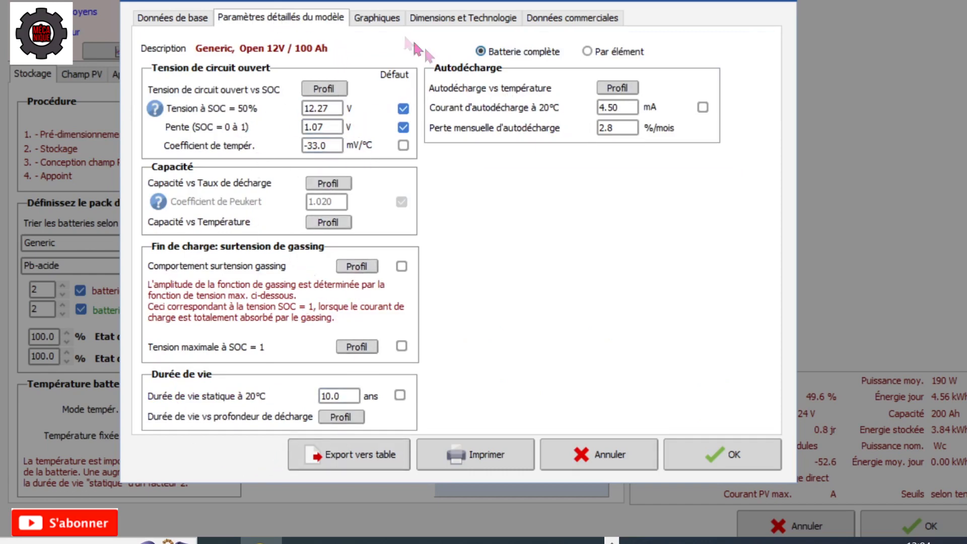
Compare the battery's charge and discharge graphs by SOC, DOD and time, returning to the charge/discharge by SOC graph.
click(385, 21)
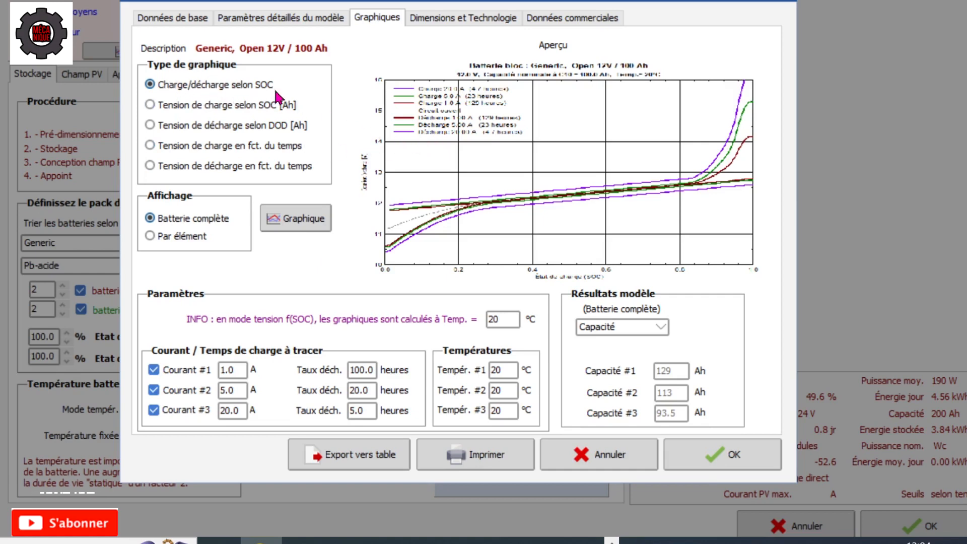
click(149, 103)
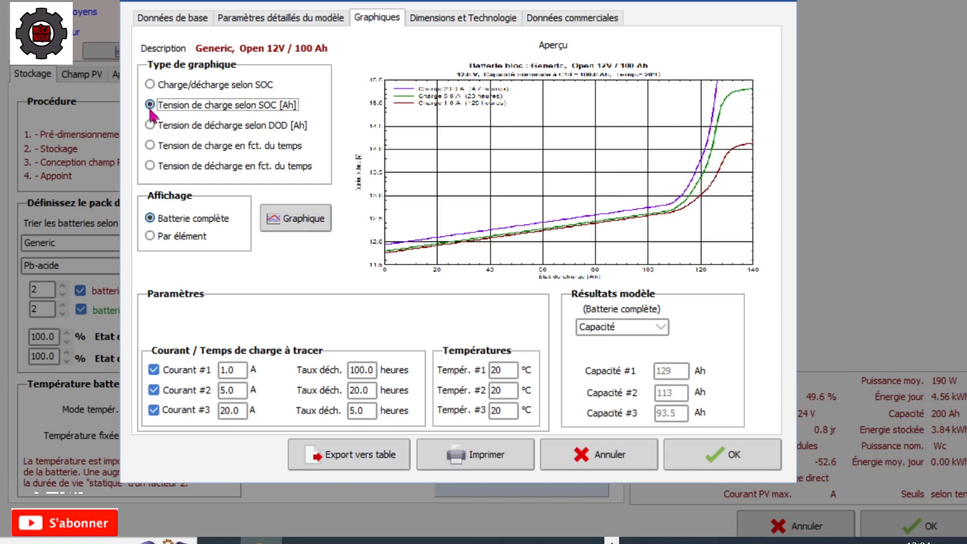
click(150, 126)
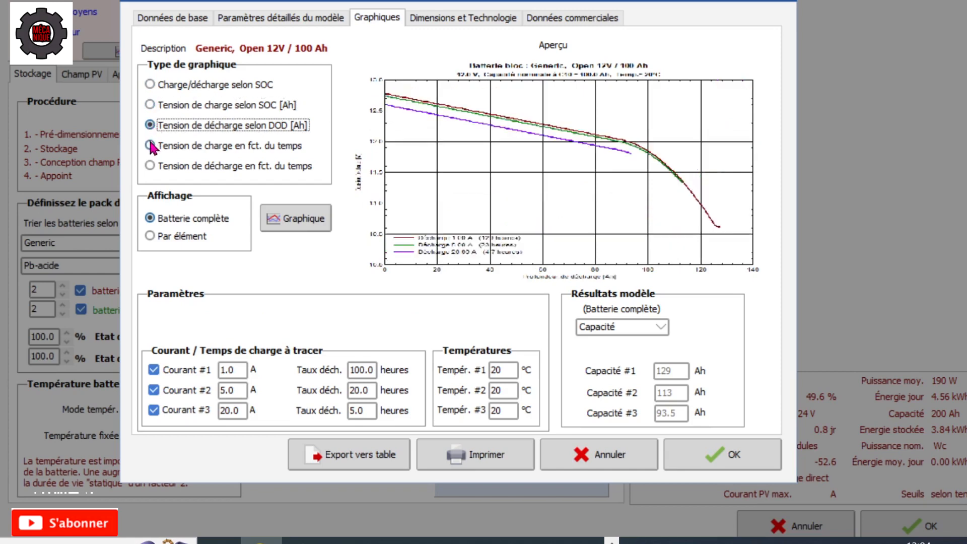
click(150, 146)
click(150, 166)
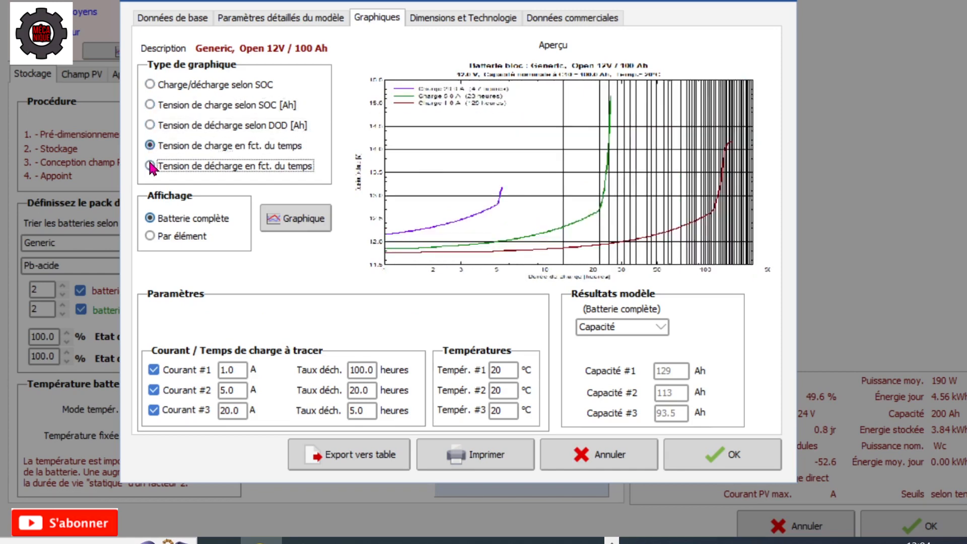
click(150, 84)
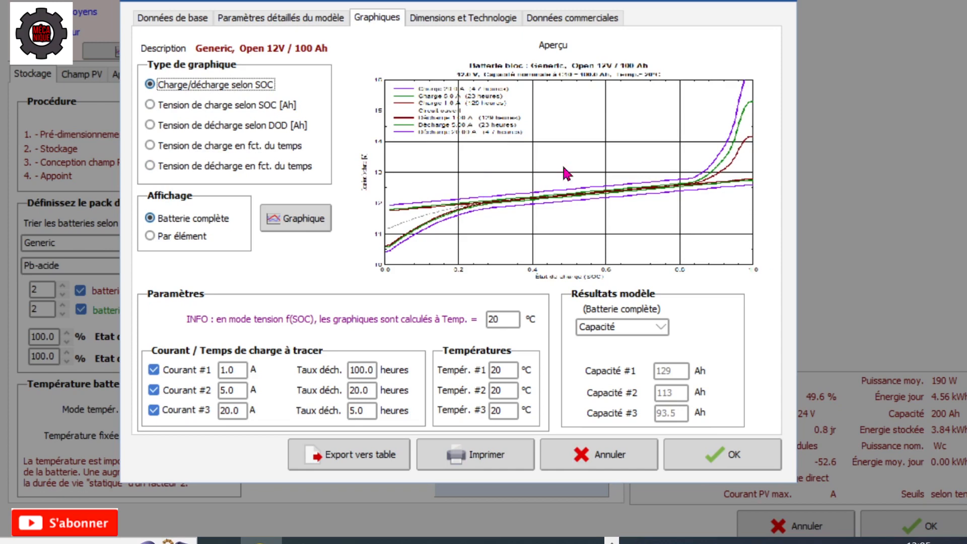
Check the battery's dimensions, return to its base data and close the battery definition.
click(468, 19)
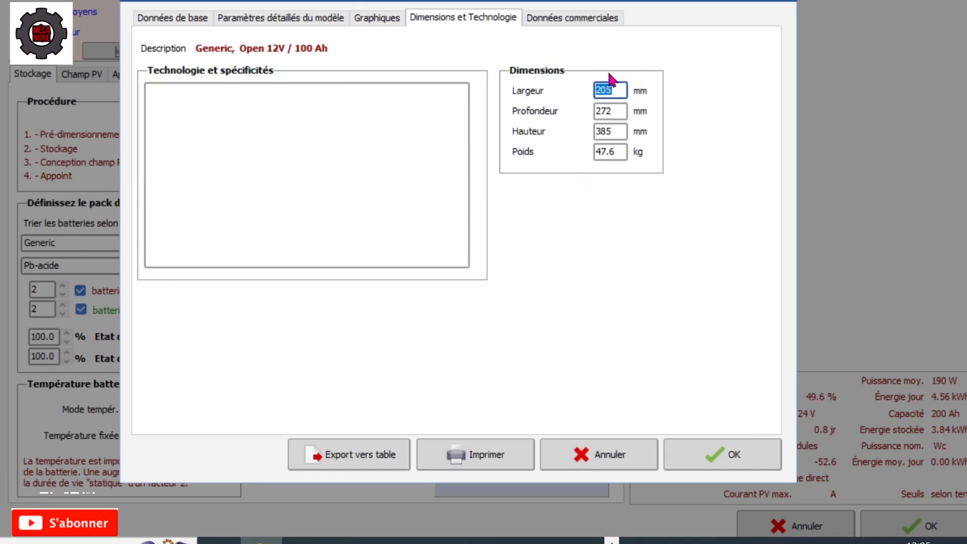
click(170, 23)
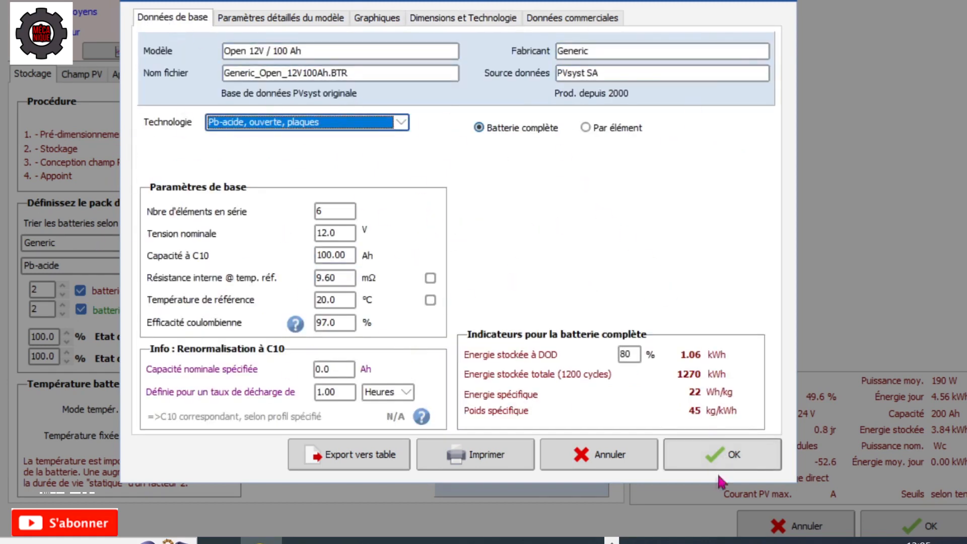
click(779, 3)
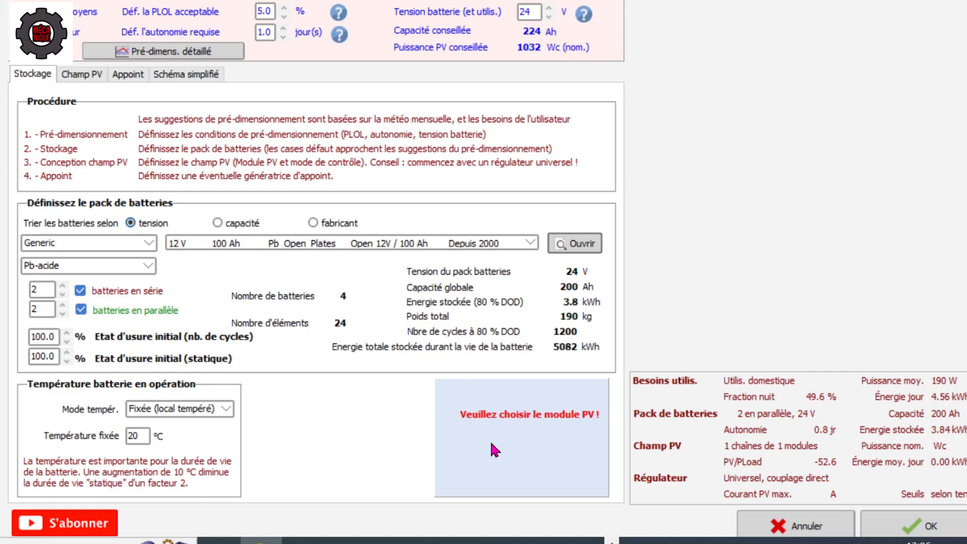
Open the PV array design and list all modules for the PV module selection.
click(83, 75)
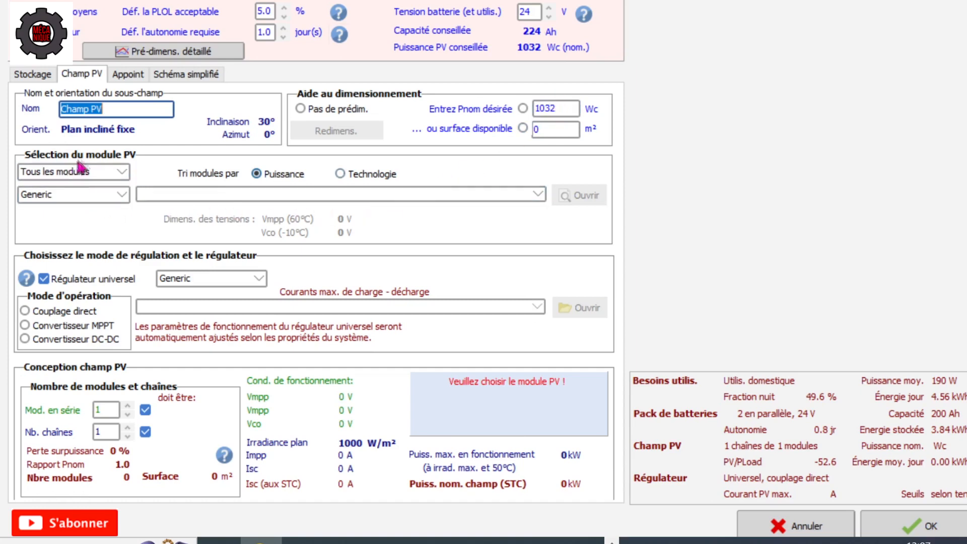
click(122, 174)
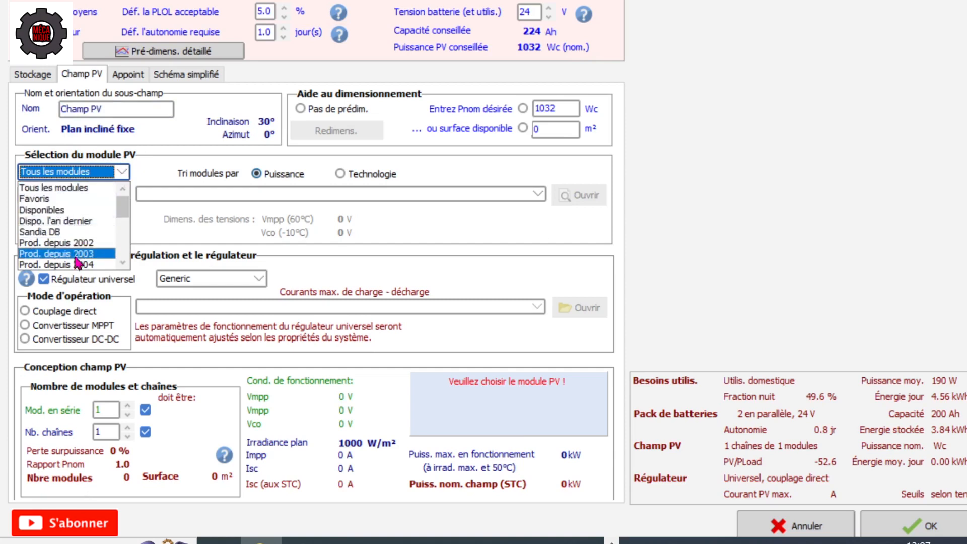
click(66, 191)
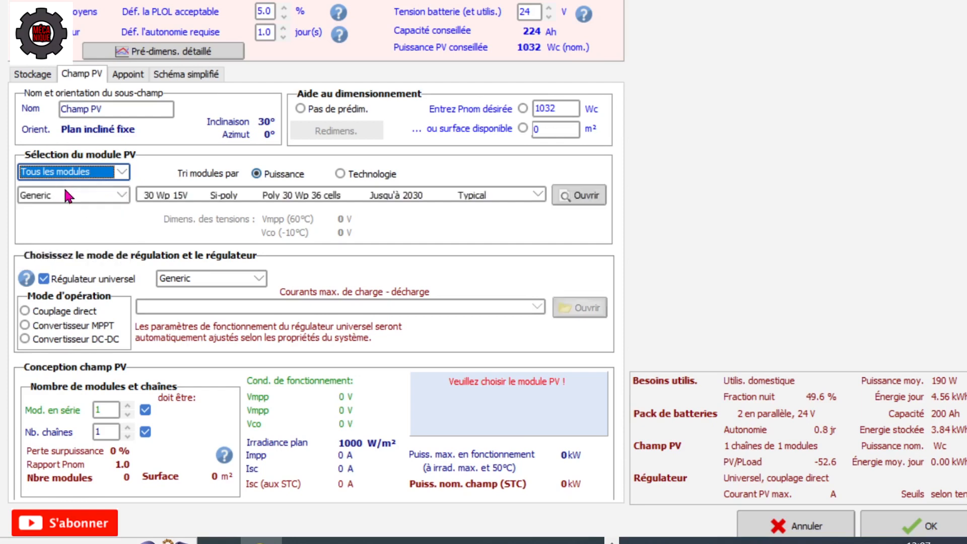
Choose 8.33 Solar as the PV module manufacturer and check its available models.
click(121, 197)
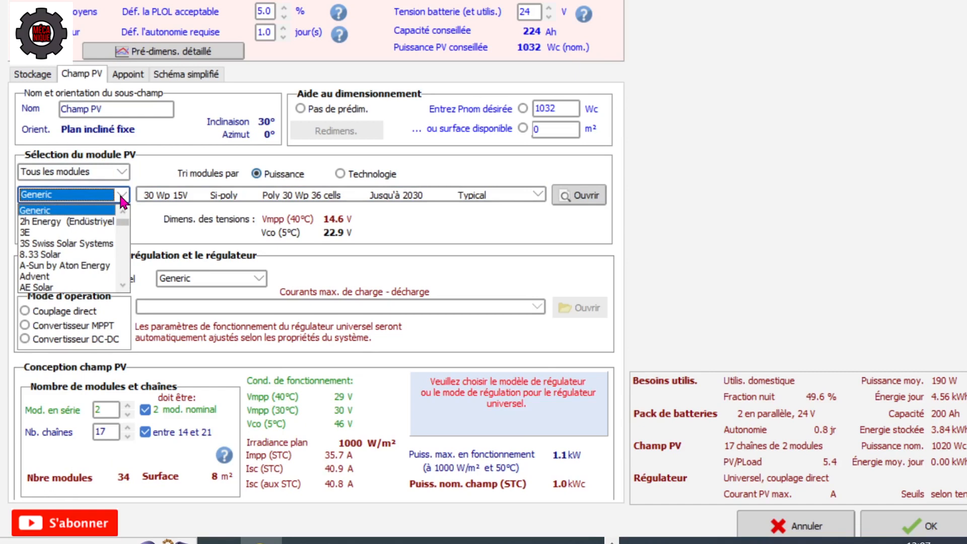
click(75, 255)
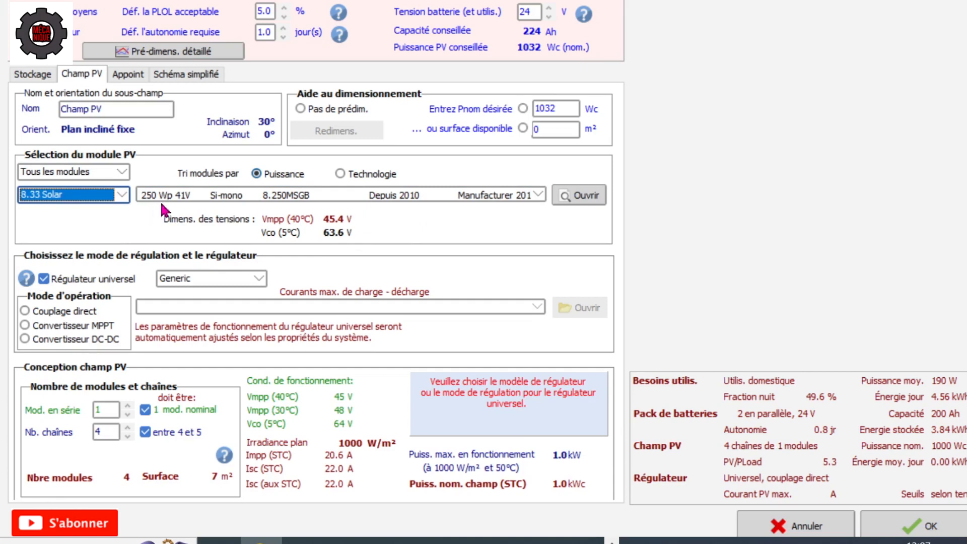
click(539, 195)
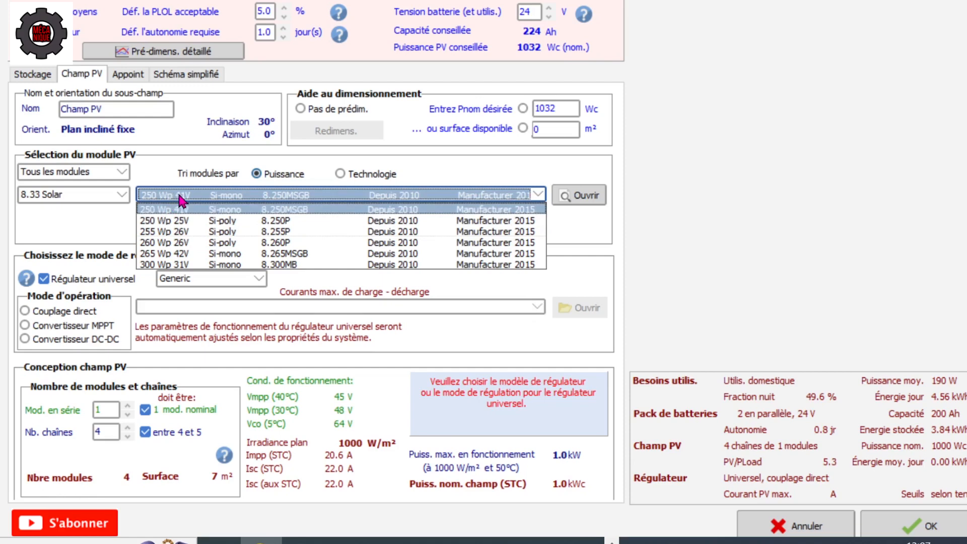
click(121, 196)
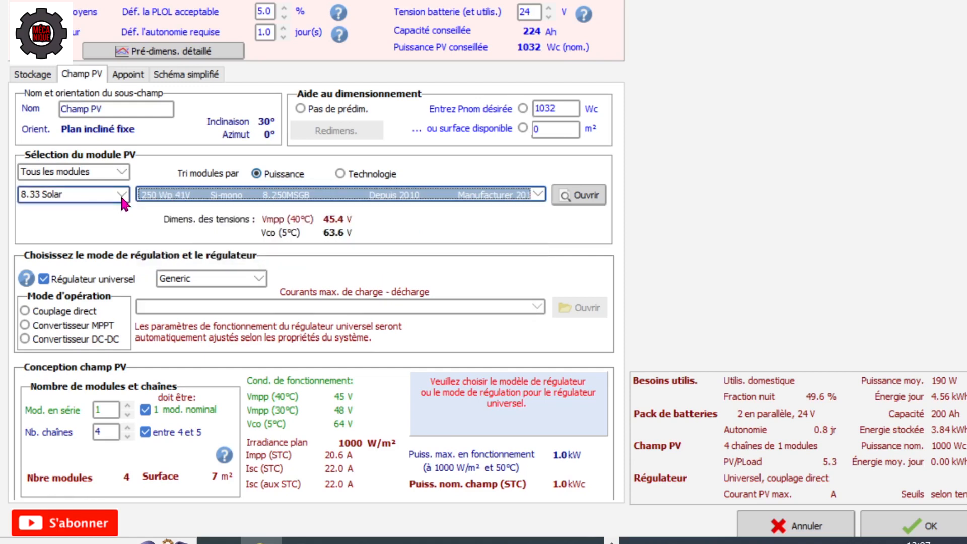
Choose A-Sun by Aton Energy as the module manufacturer and select its 200 Wp 31V Si-mono ASUN200-M model.
click(121, 196)
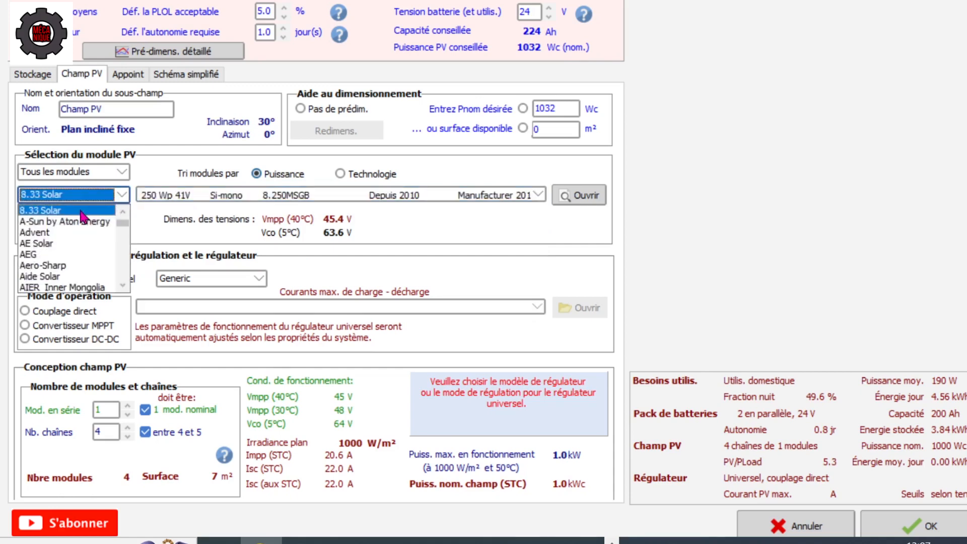
click(75, 222)
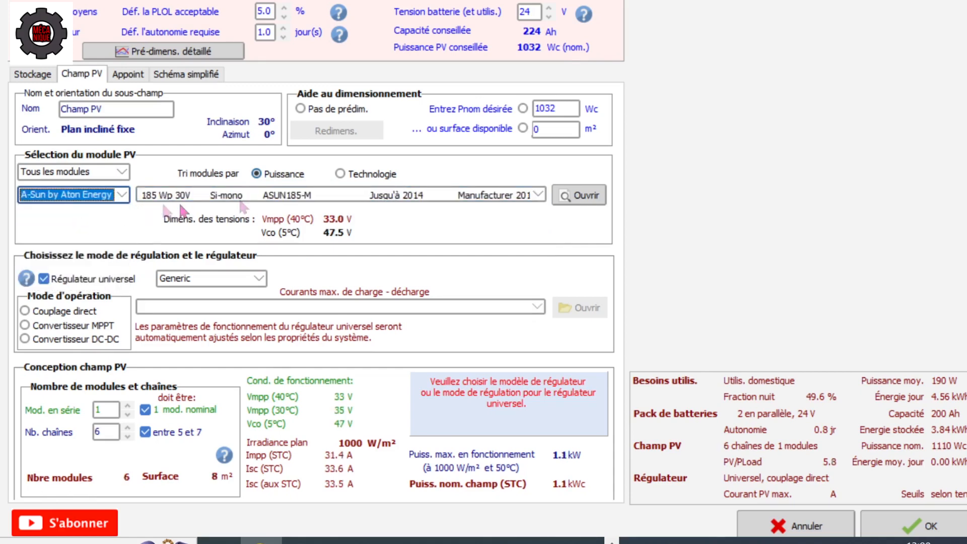
click(537, 194)
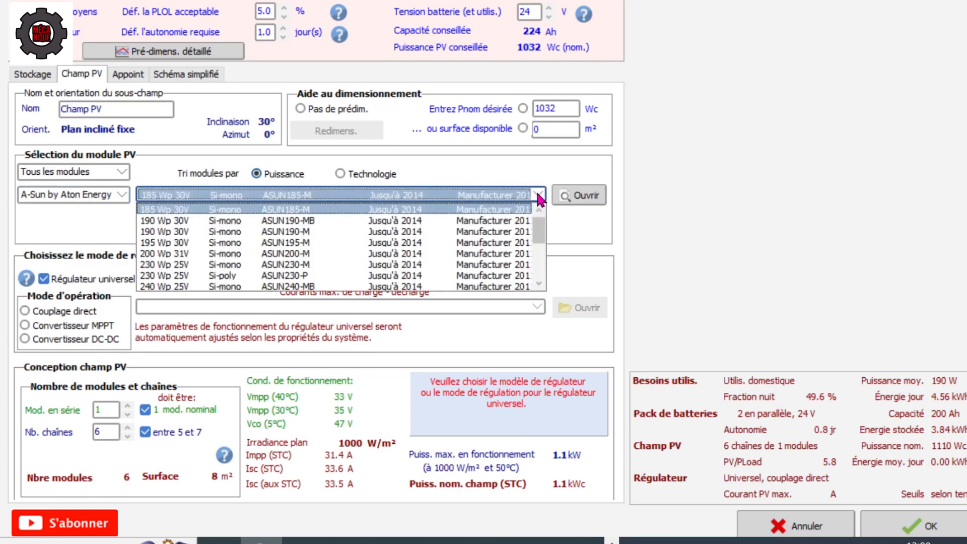
click(188, 254)
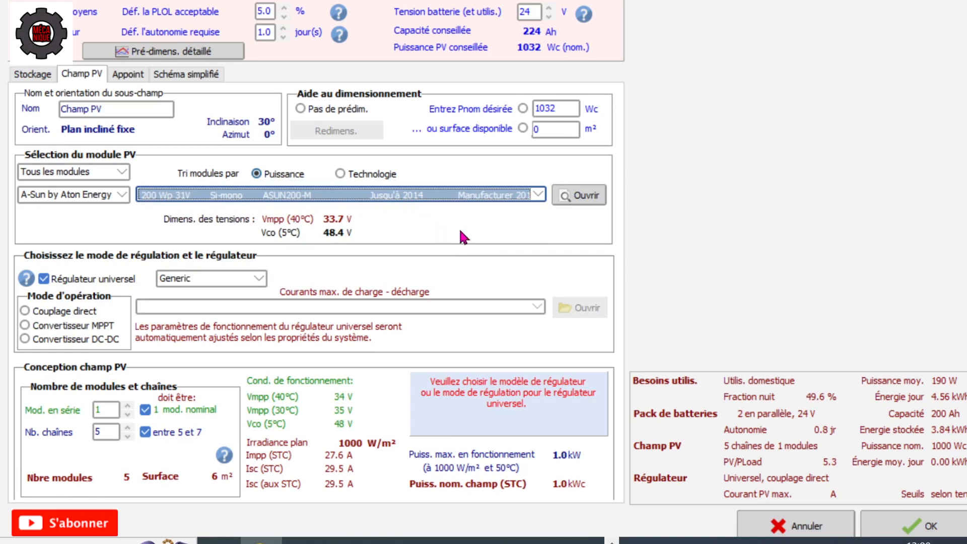
Open the definition of the ASUN200-M module and check its base data, dimensions and technology.
click(578, 200)
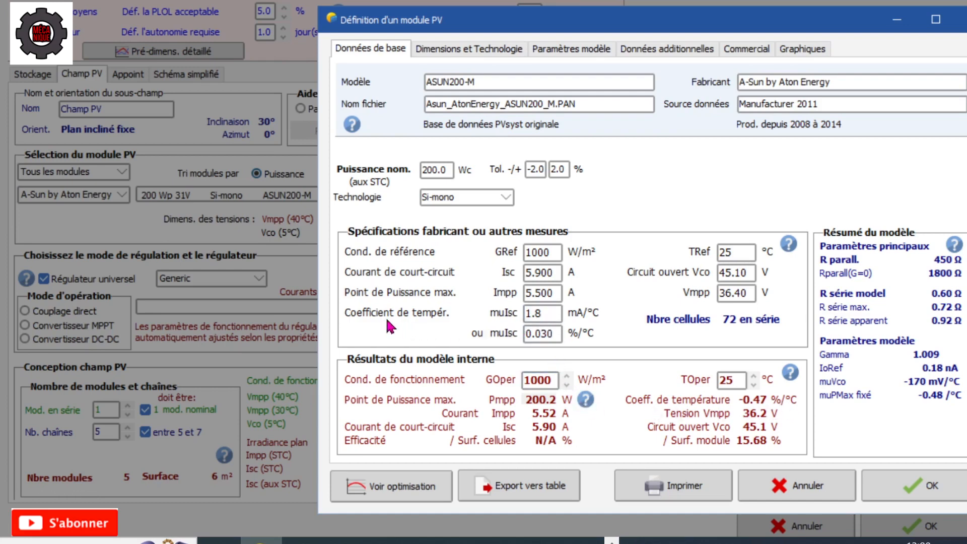
click(551, 315)
click(477, 53)
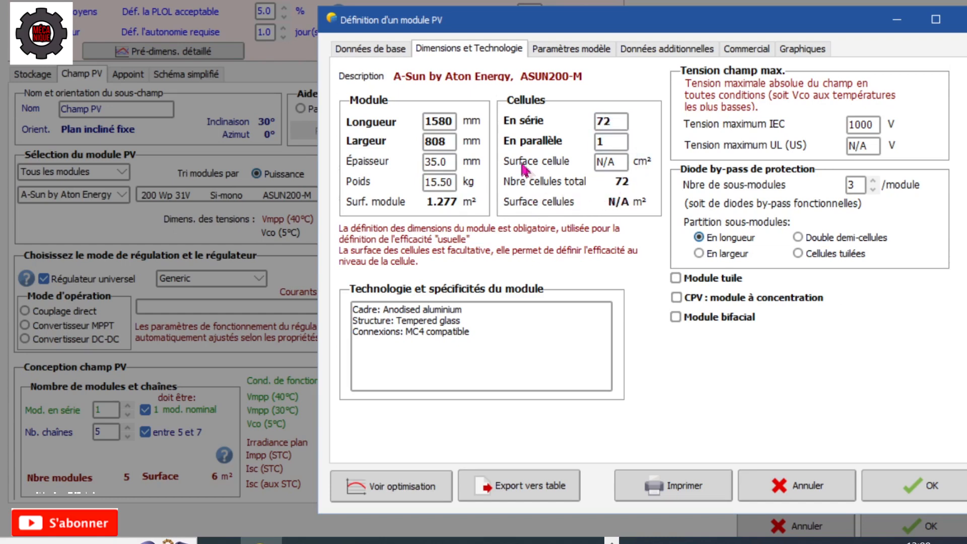
Examine the module's model parameters with the P/V and relative efficiency graphs, returning to the I/V curve.
click(554, 53)
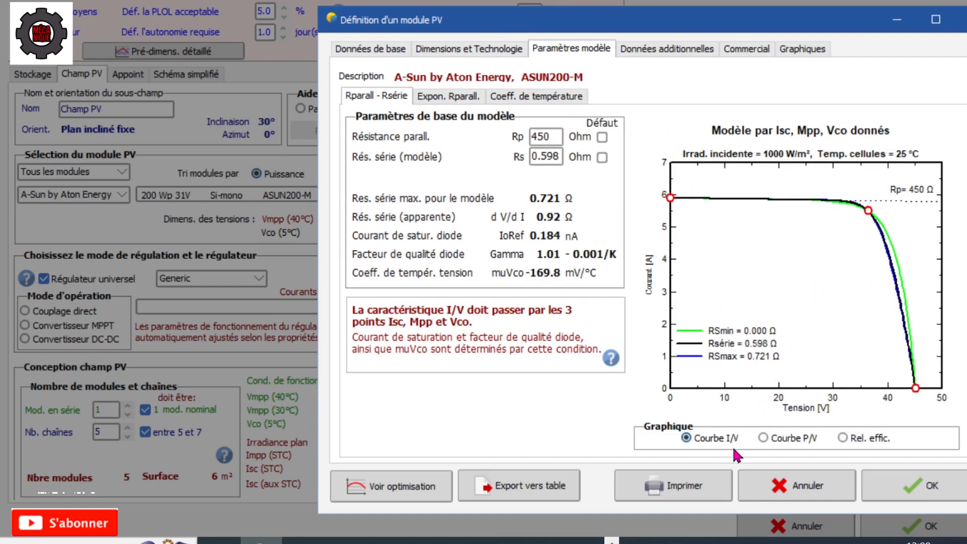
click(767, 441)
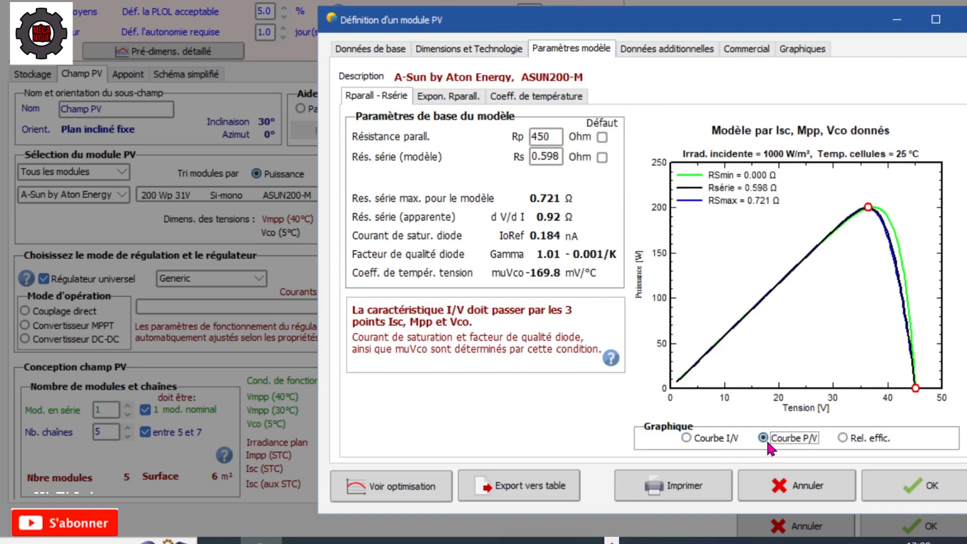
click(844, 439)
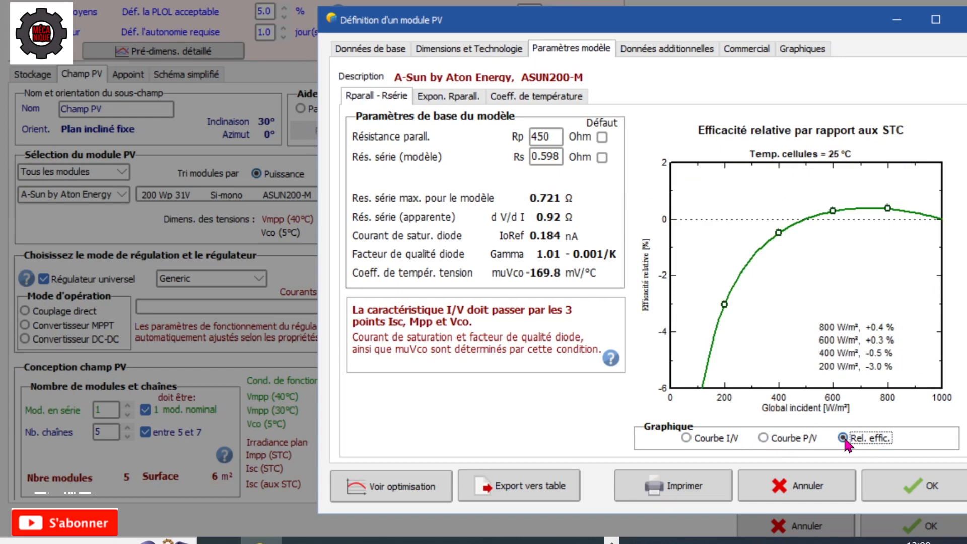
click(688, 440)
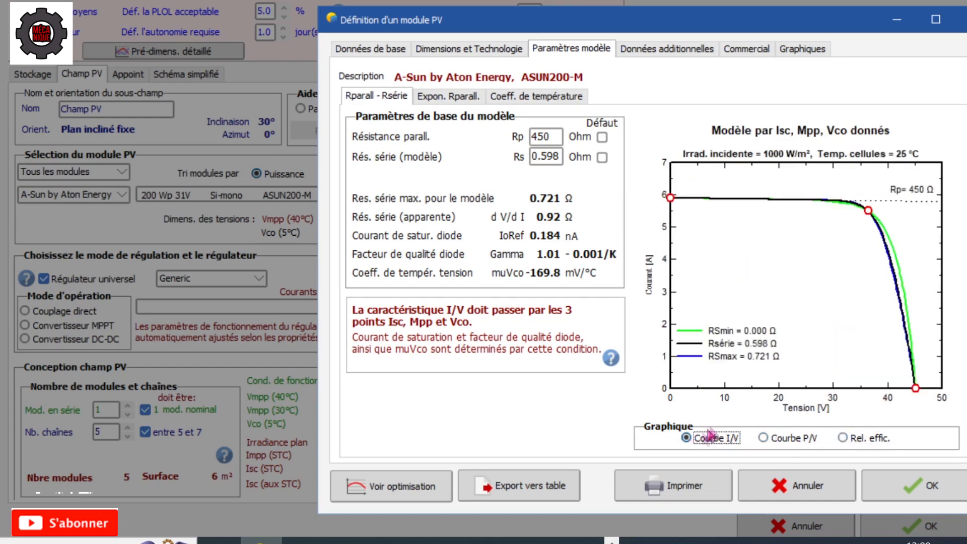
Check the module's additional data and graphs, return to its base data and close the definition without saving.
click(677, 53)
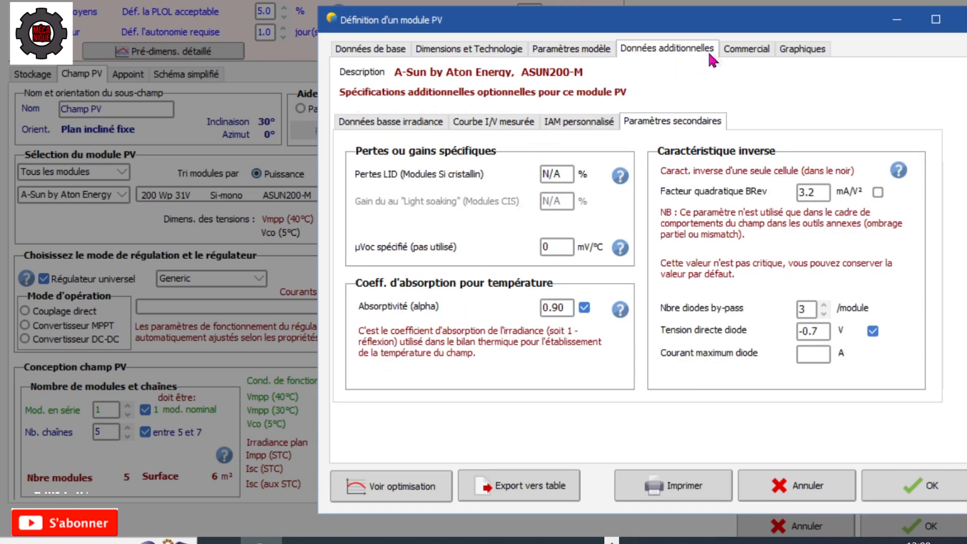
click(802, 53)
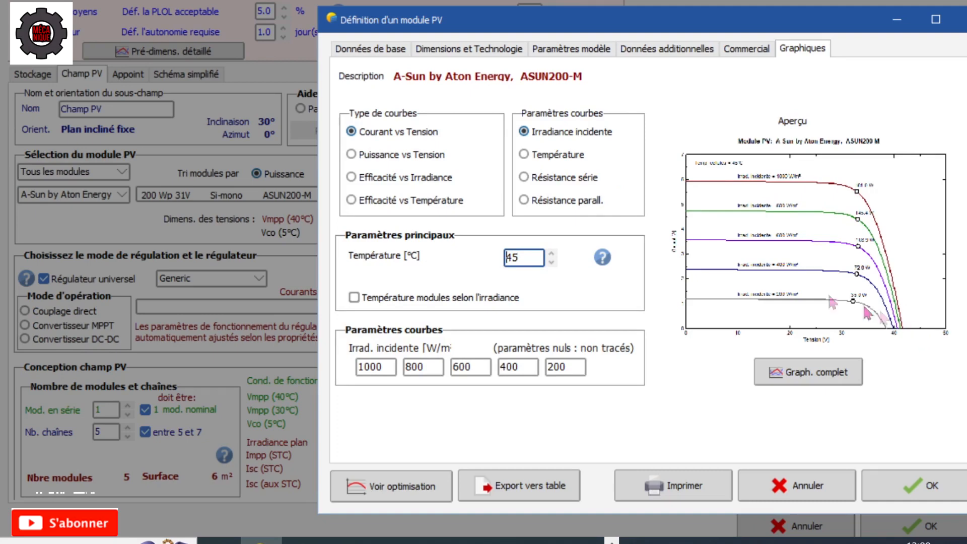
click(381, 51)
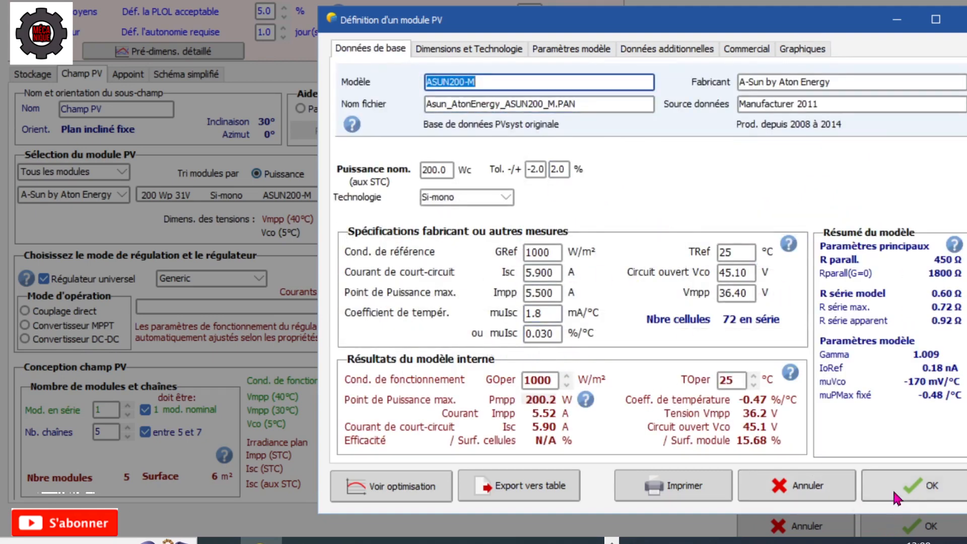
click(832, 486)
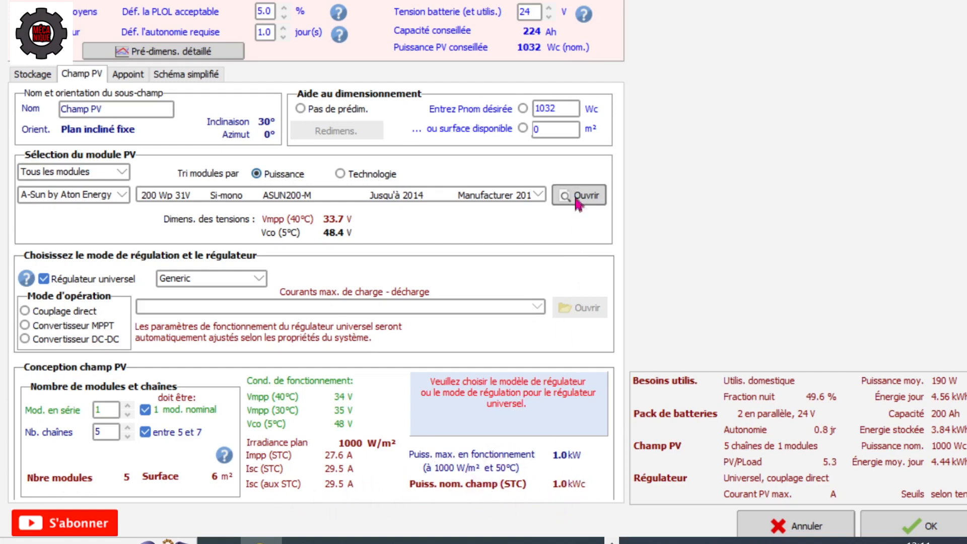
Set the Generic universal regulator's operating mode to MPPT converter.
click(568, 113)
click(25, 325)
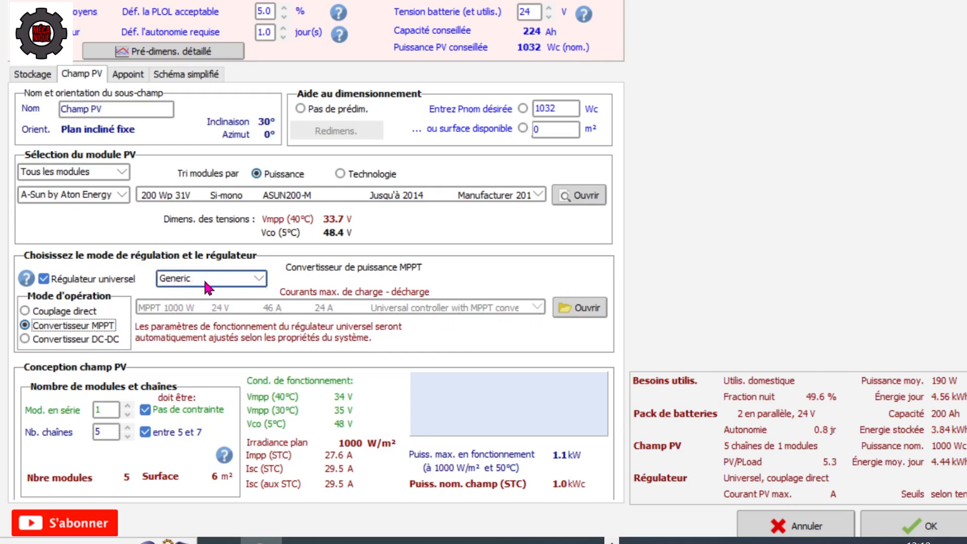
Try AEG Power solutions as the regulator manufacturer and go back to the Generic universal regulator.
click(261, 280)
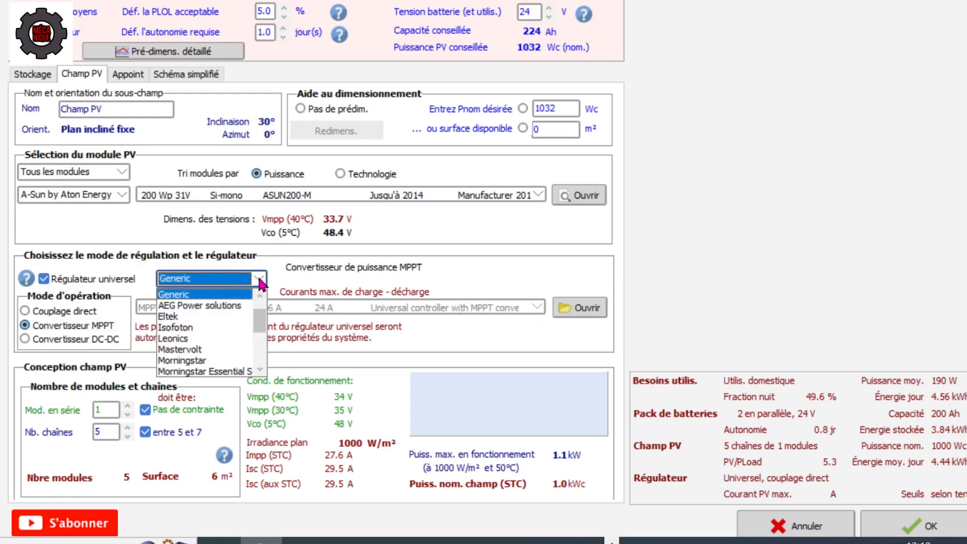
click(229, 307)
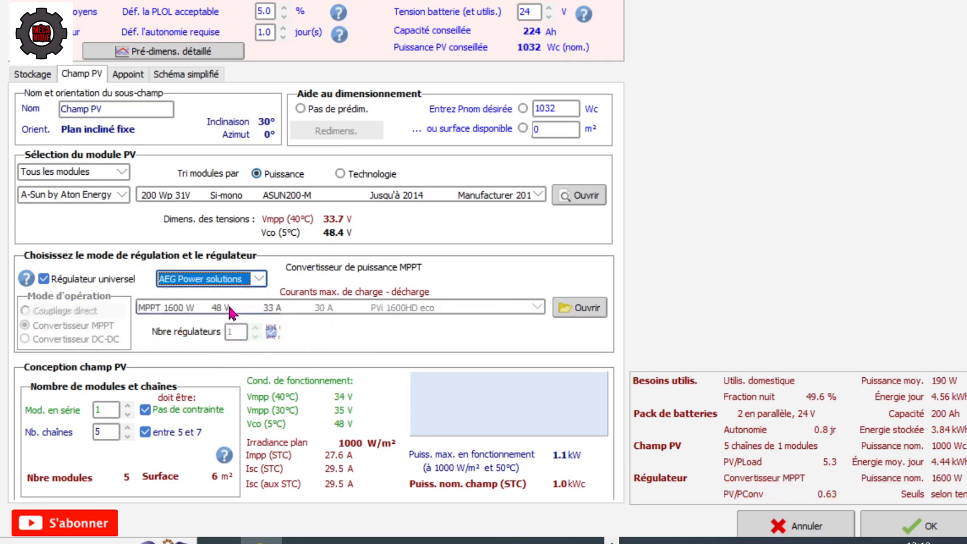
click(541, 306)
click(542, 308)
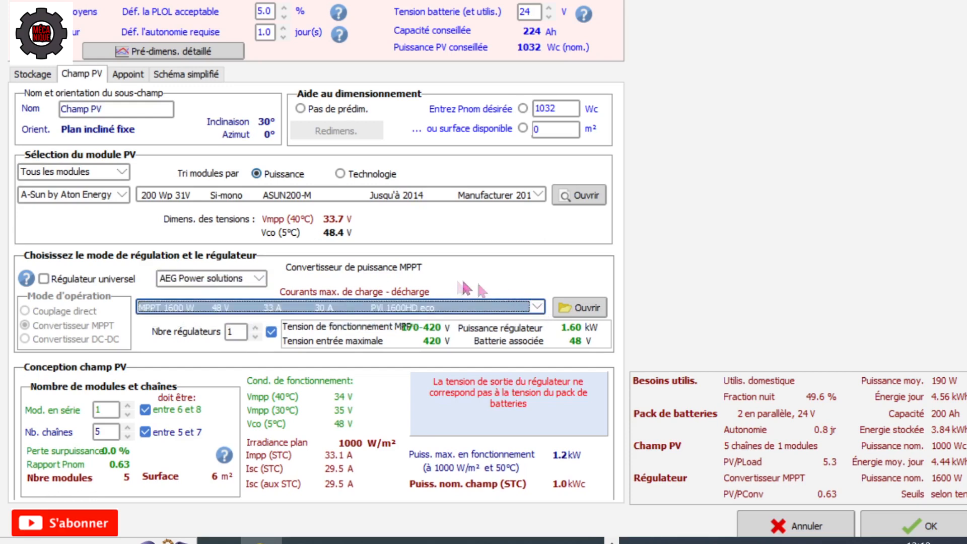
click(261, 280)
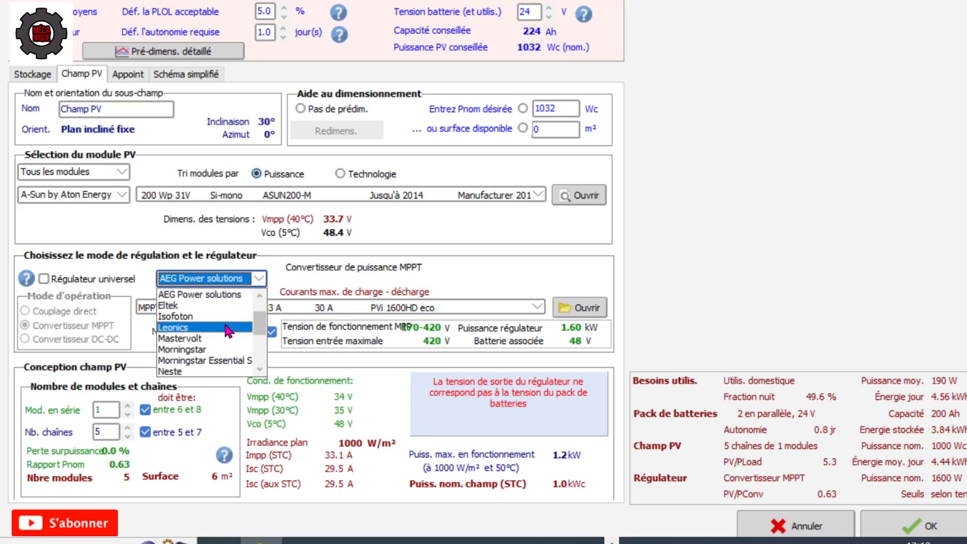
scroll(222, 327, up, 3)
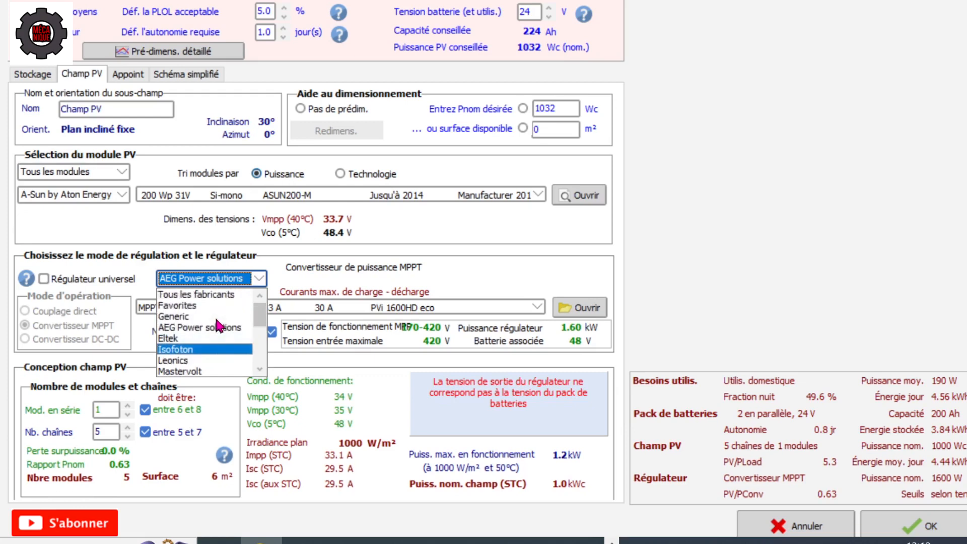
click(206, 316)
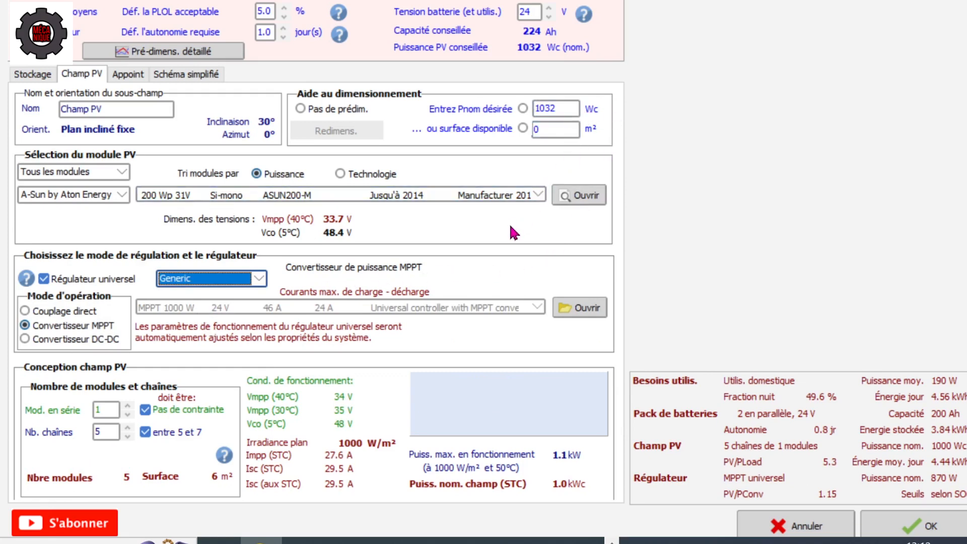
Open the universal MPPT controller's definition and check its general data and charge/discharge thresholds.
click(577, 315)
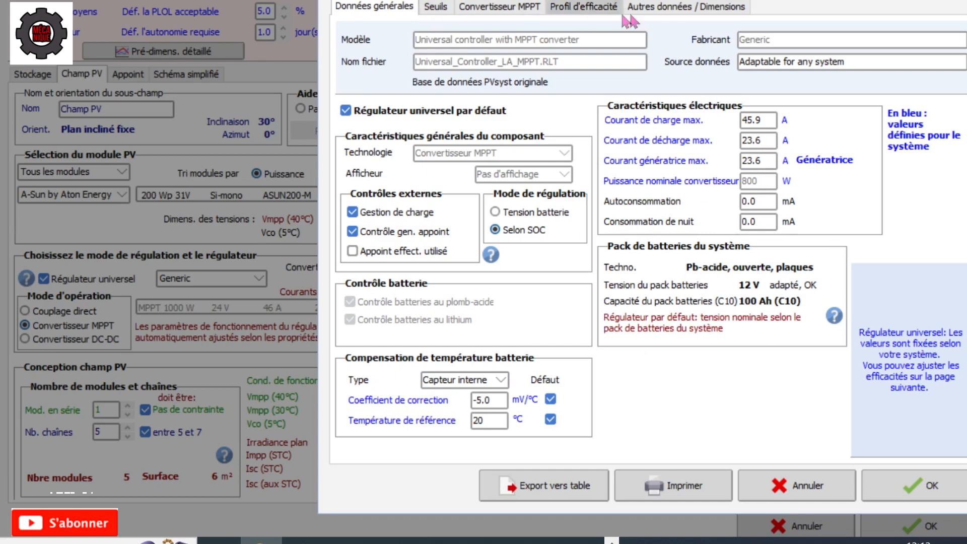
click(436, 8)
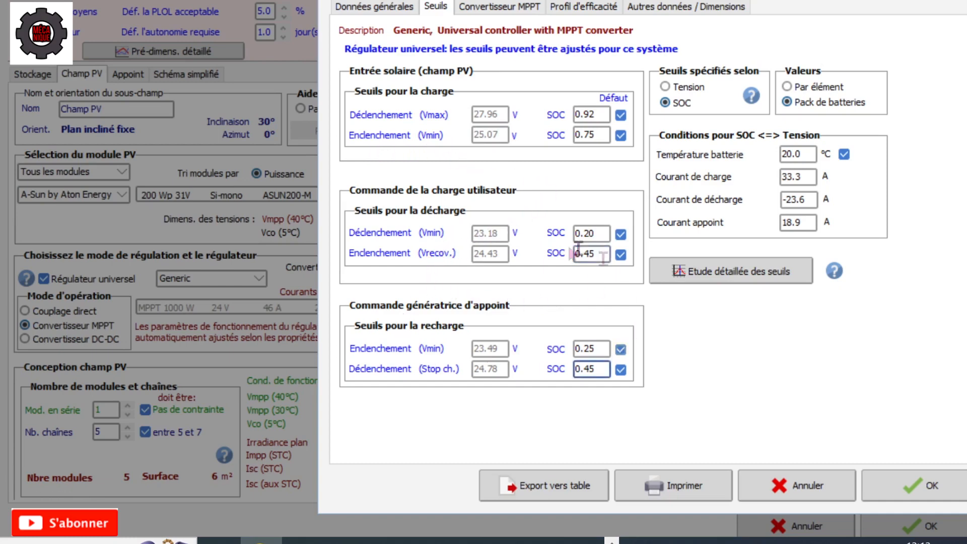
click(779, 155)
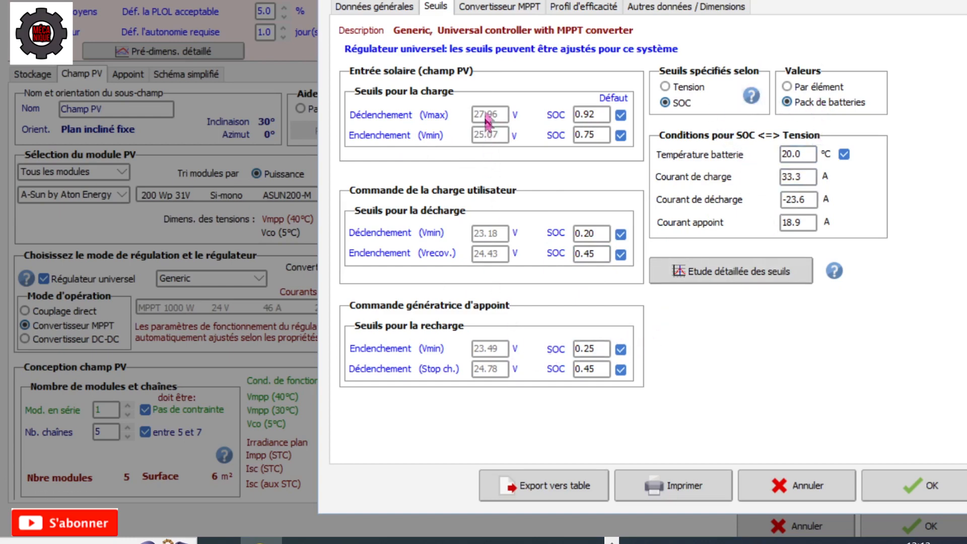
Check the controller's MPPT converter data, efficiency profile and other data, and close its definition without saving.
click(501, 15)
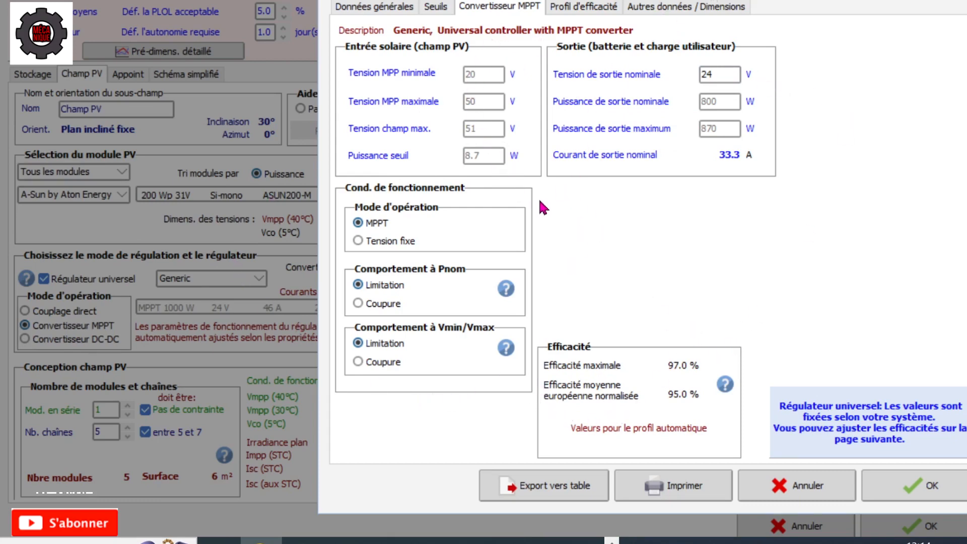
click(592, 12)
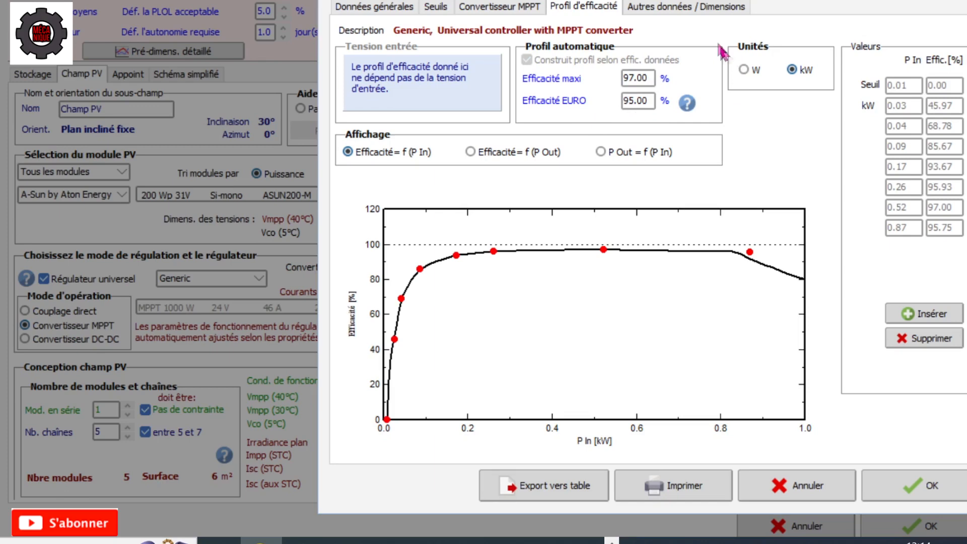
click(669, 13)
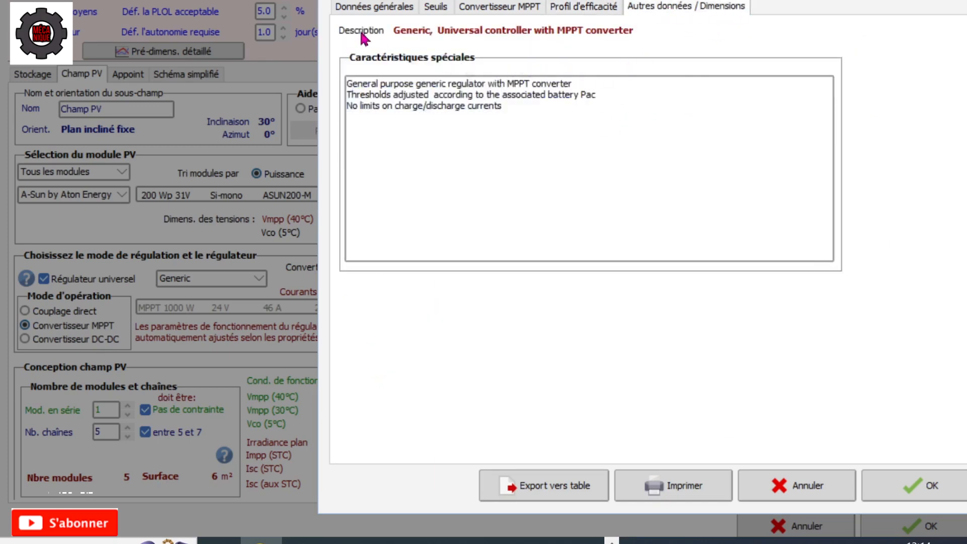
click(361, 8)
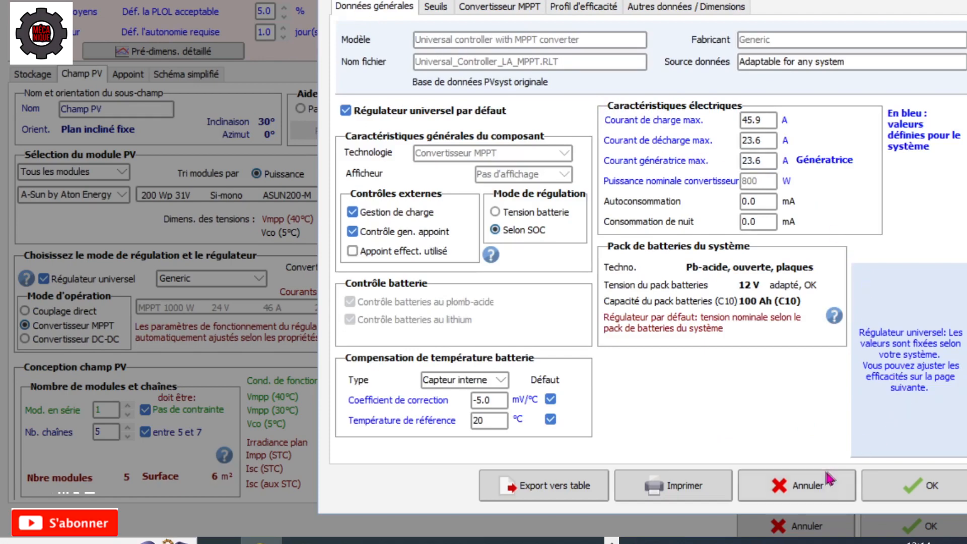
click(825, 481)
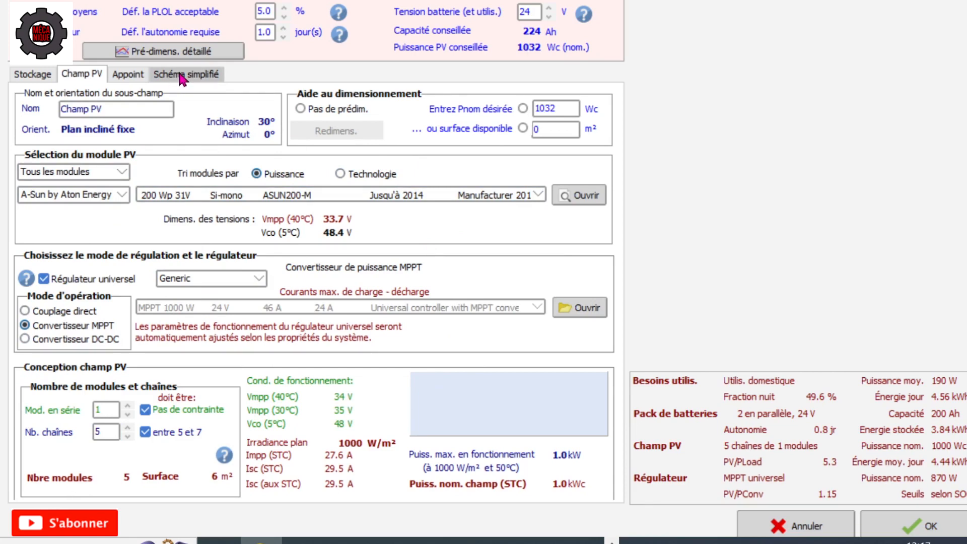
Review the simplified system diagram and battery storage settings, and confirm the system definition.
click(180, 76)
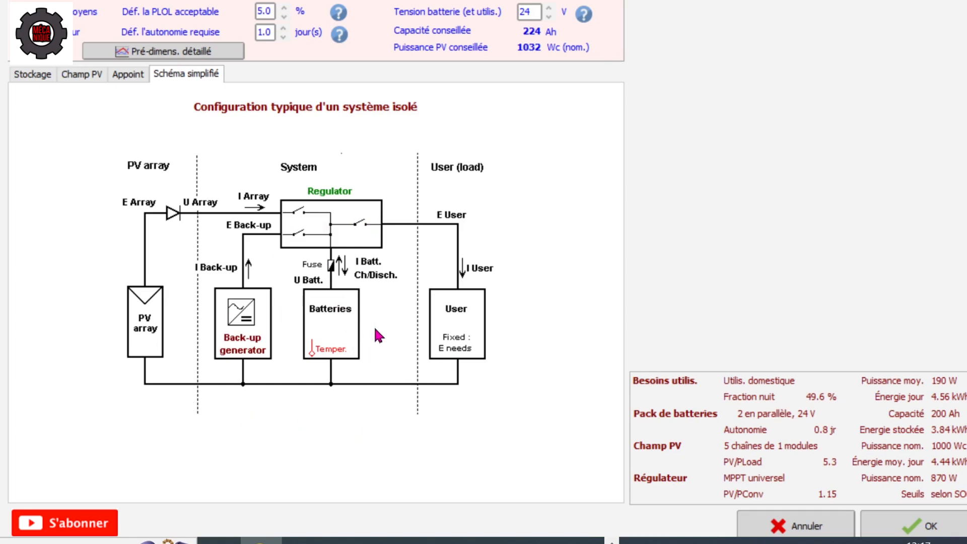
click(31, 76)
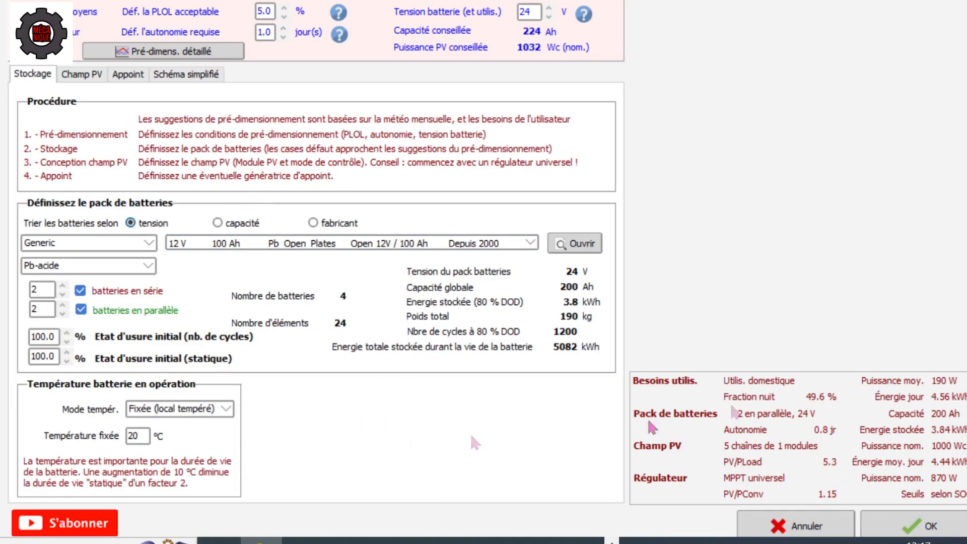
click(934, 526)
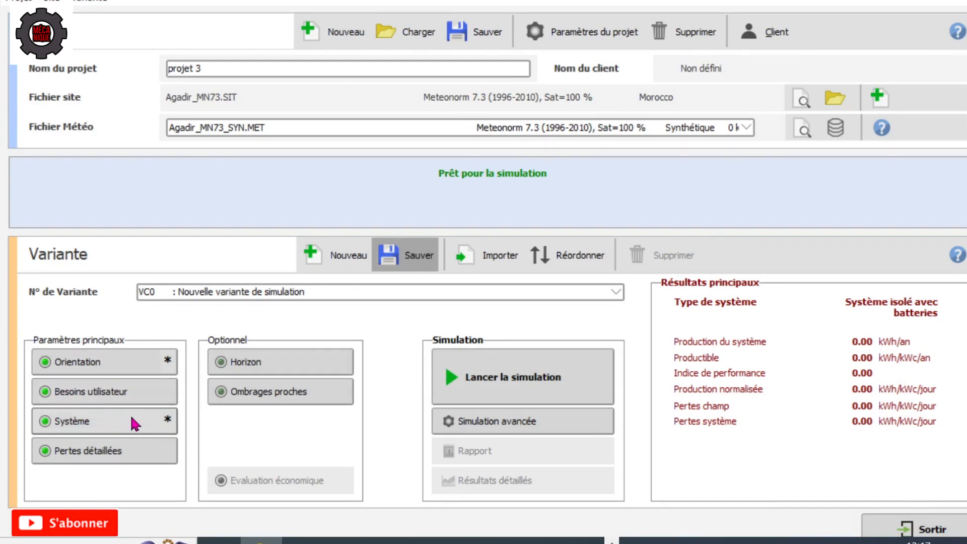
Open the detailed wiring calculation for the array's DC ohmic losses in the detailed losses.
click(131, 450)
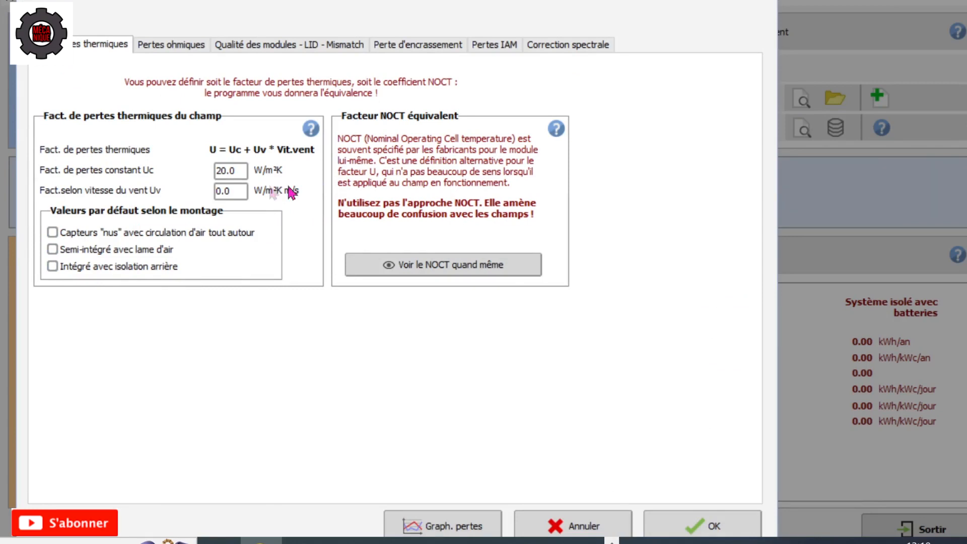
click(167, 49)
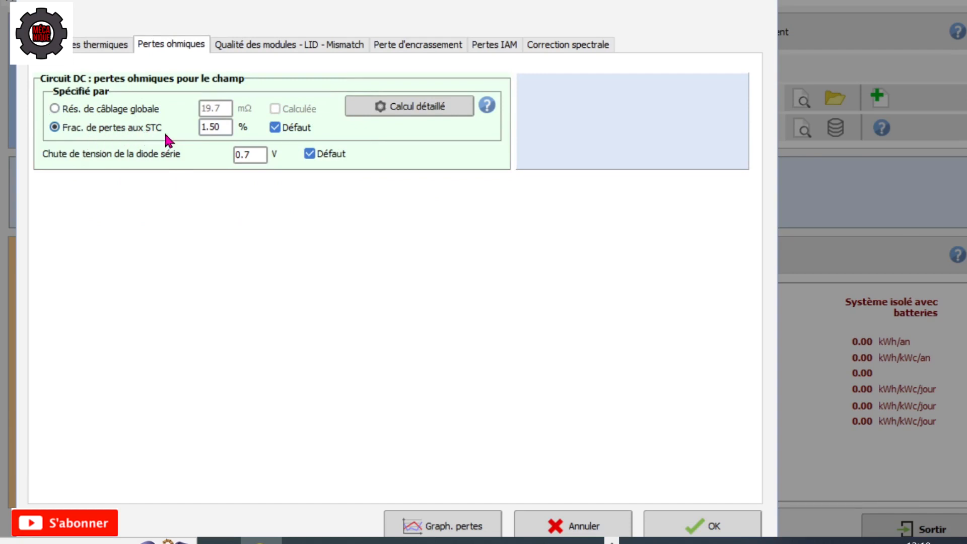
click(409, 112)
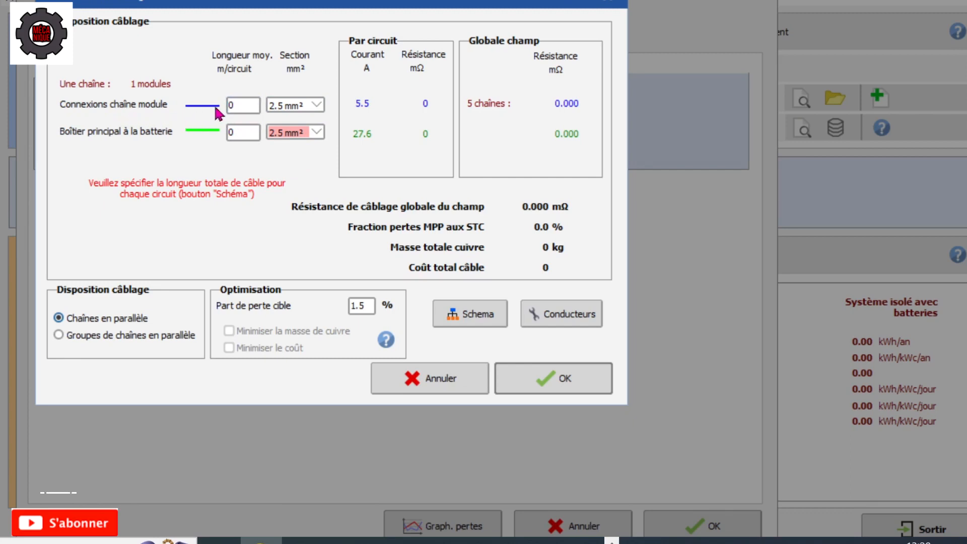
Set average cable lengths of 4 m for the module string connections and 2 m from main box to battery, and display the wiring diagram.
double_click(235, 103)
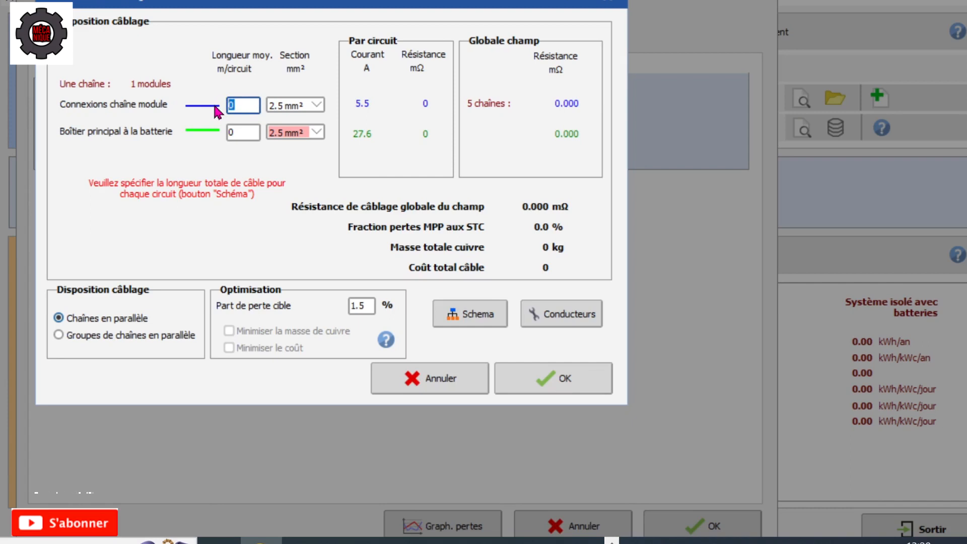
text(4)
double_click(245, 132)
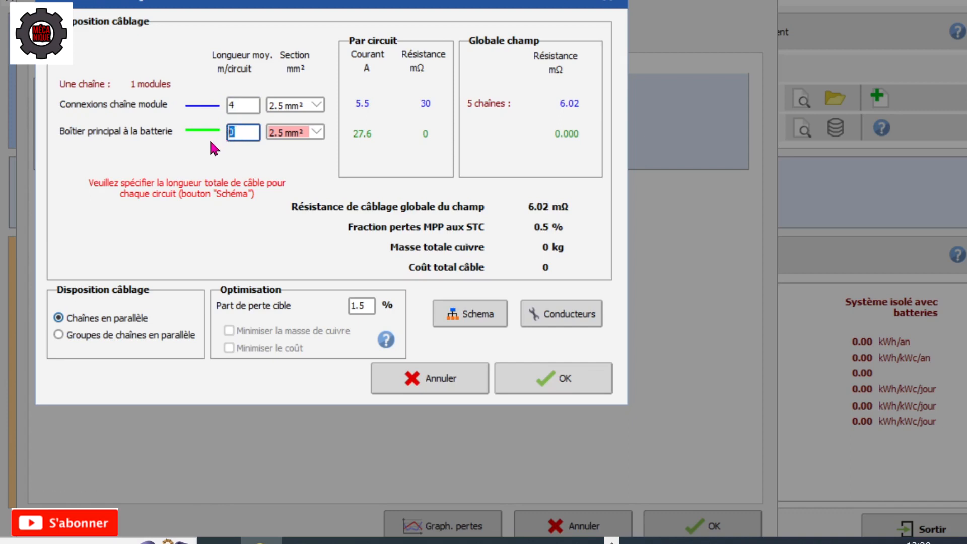
text(2)
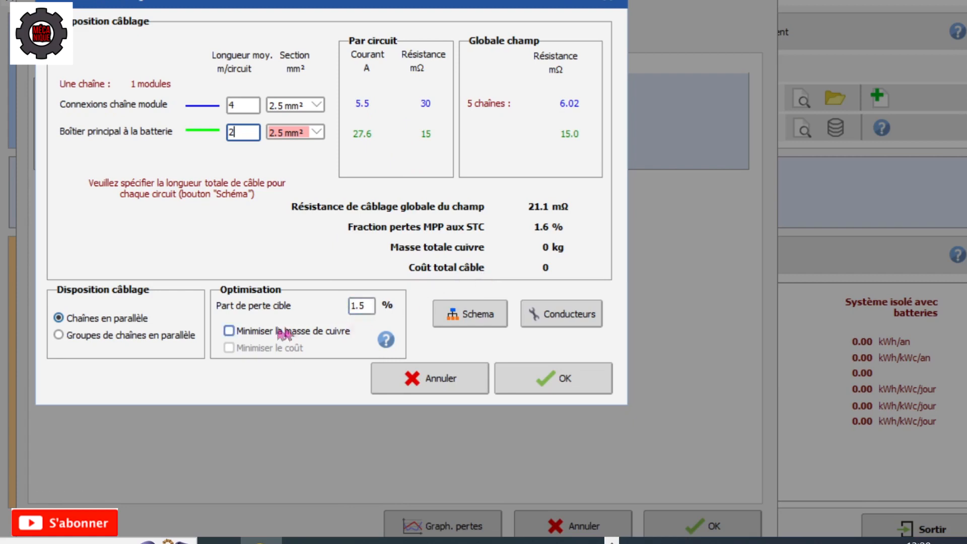
click(471, 320)
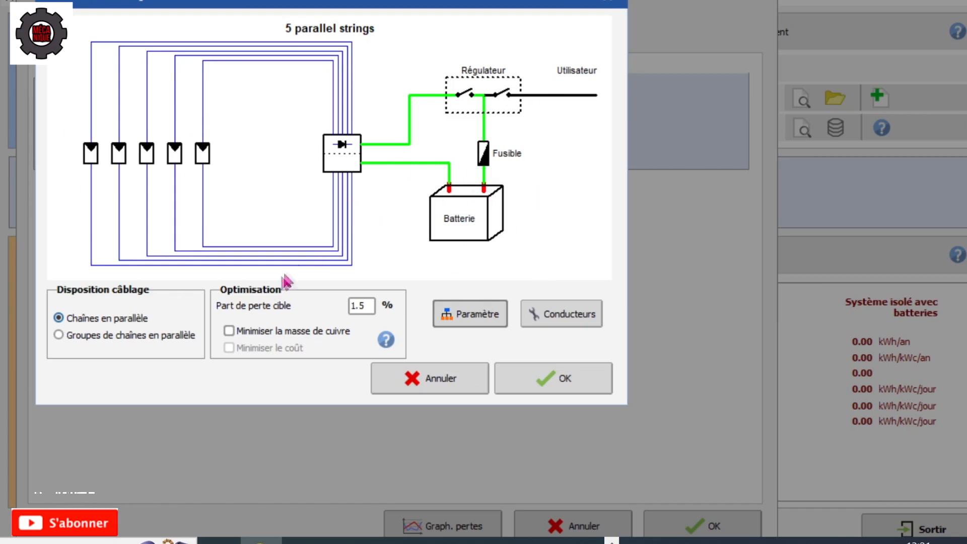
Close the wiring diagram, examine the cable properties from the detailed wiring calculation, and leave both without saving.
click(432, 386)
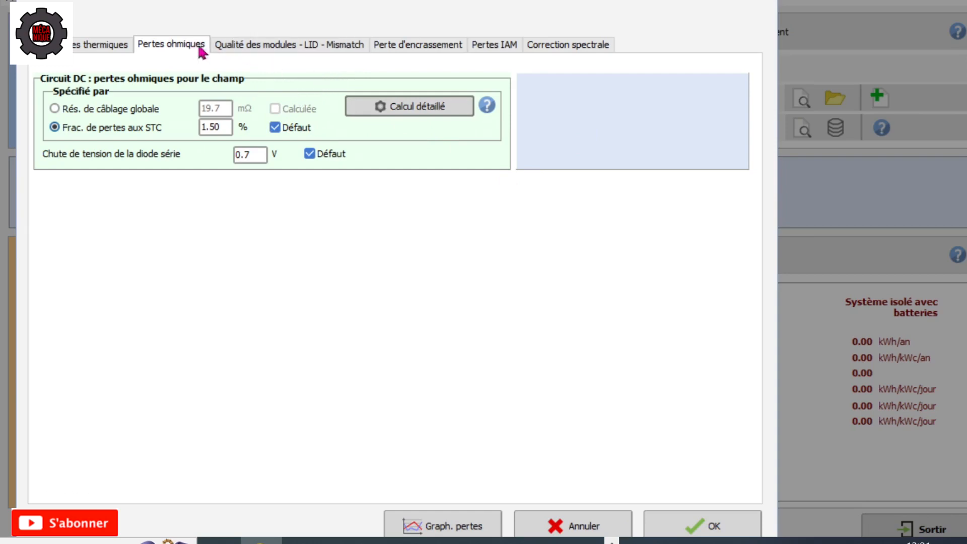
click(436, 116)
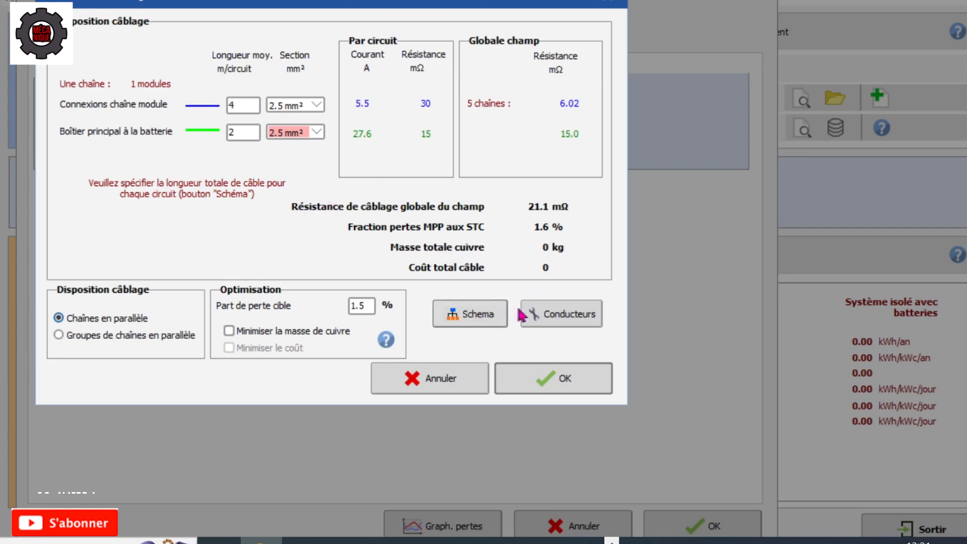
click(555, 319)
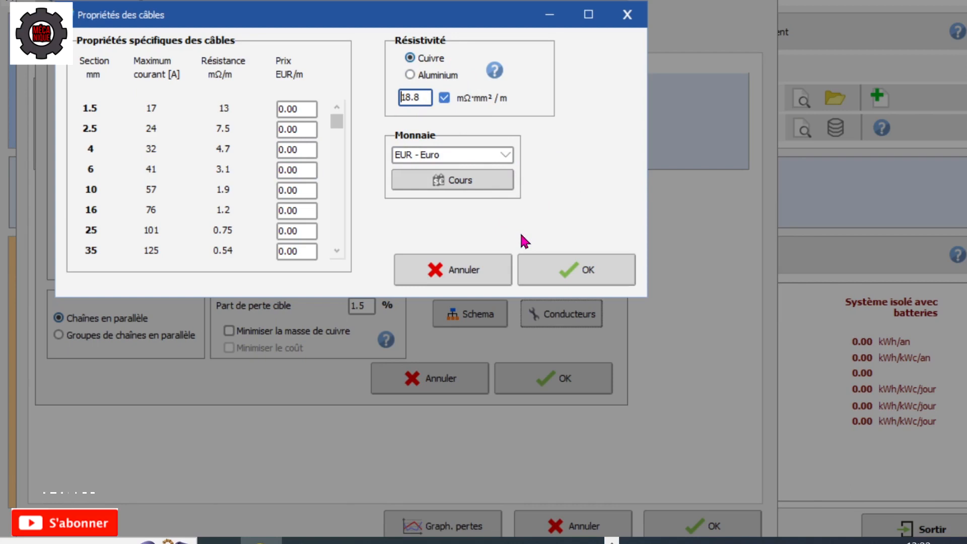
click(491, 273)
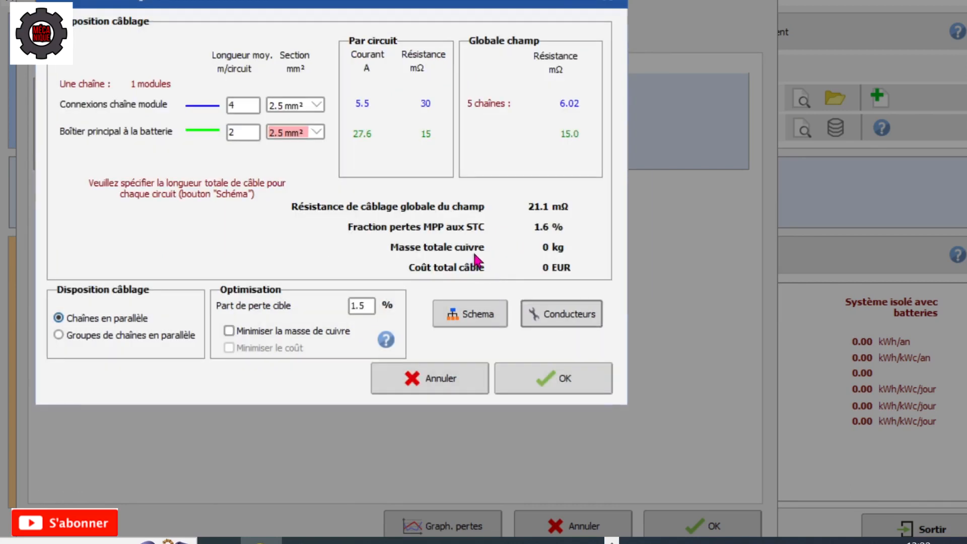
click(473, 377)
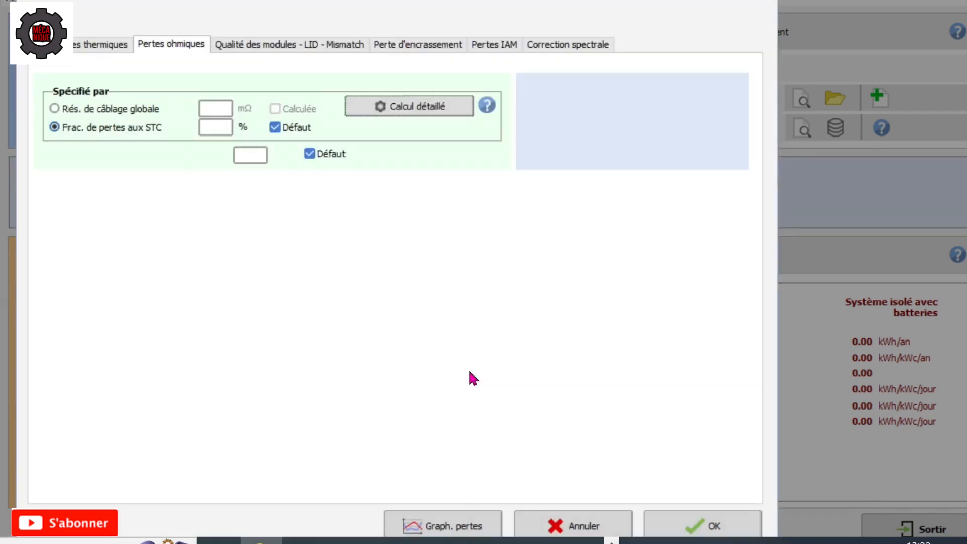
Check the array's thermal loss factors, confirm the detailed losses, and save the variant as Nouvelle variante de simulation.
click(96, 45)
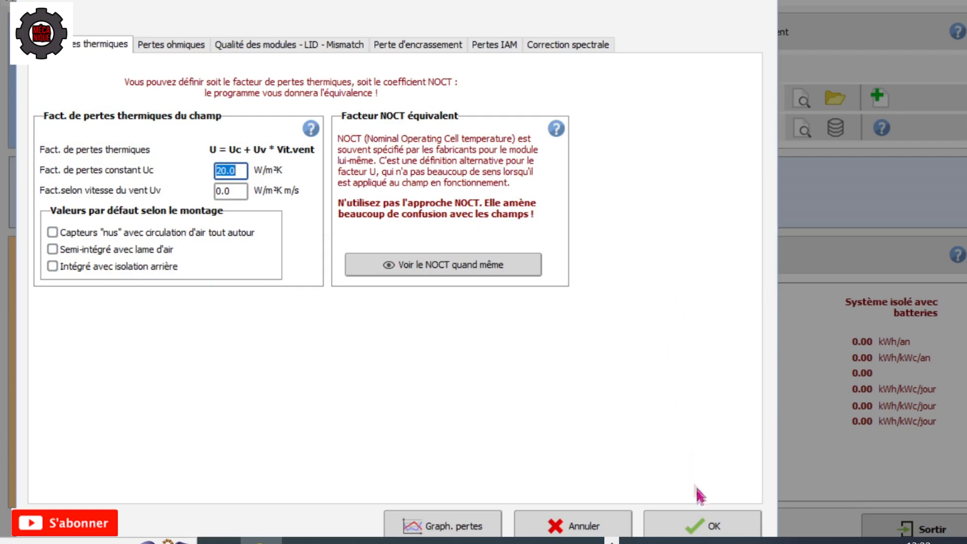
click(698, 524)
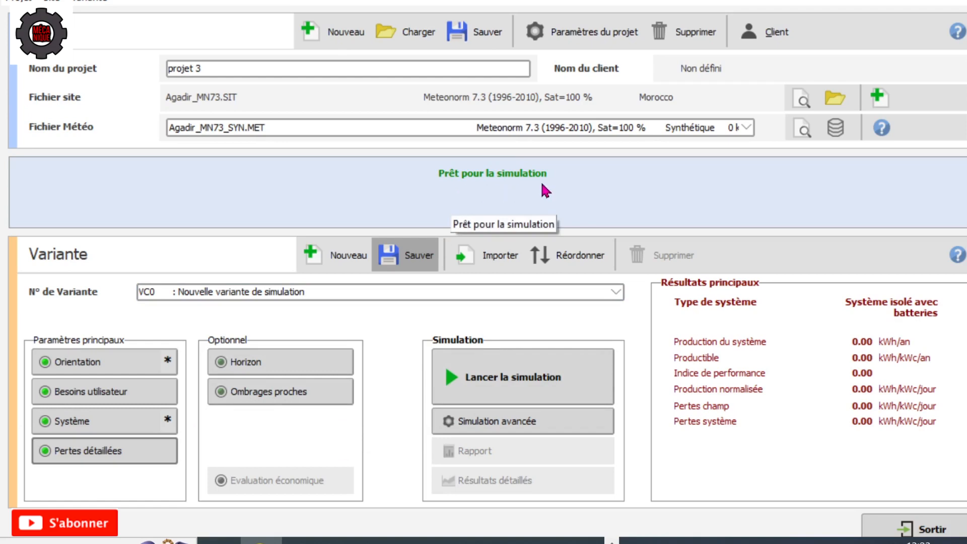
click(420, 255)
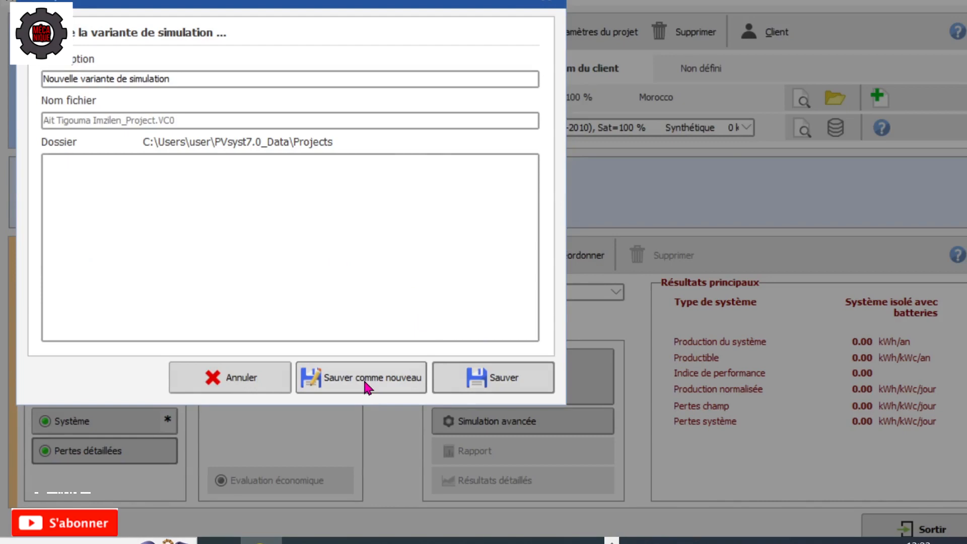
click(534, 385)
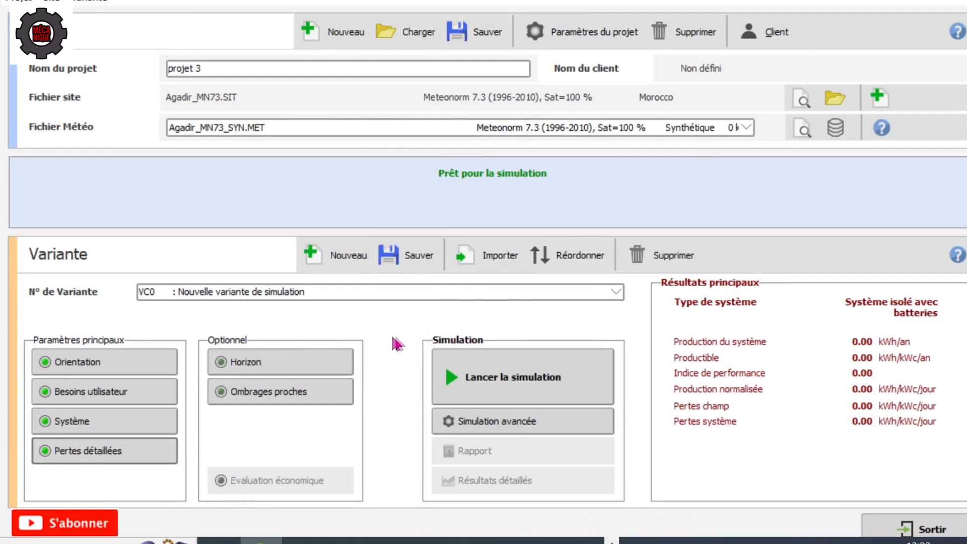
Run the simulation, save the simulated variant under its existing name, and close the results window.
click(544, 379)
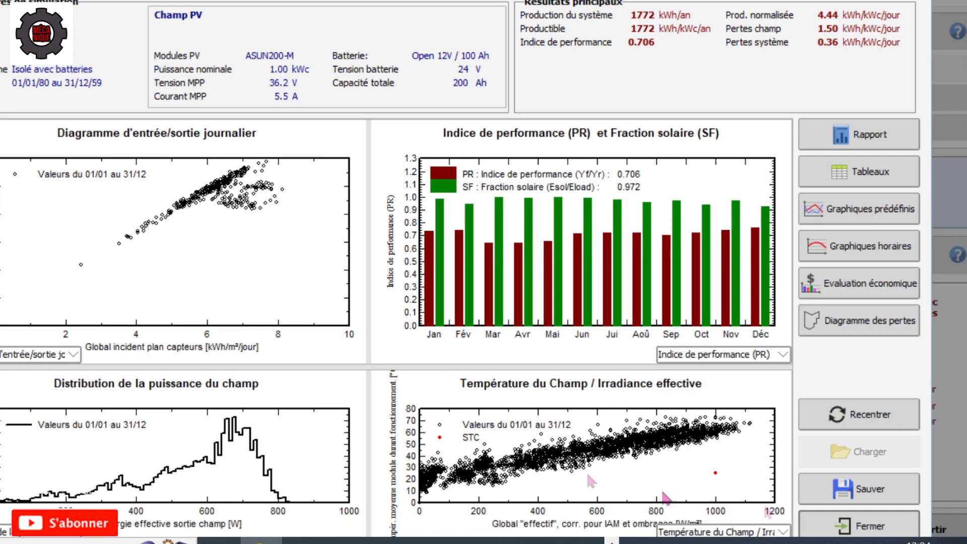
click(888, 496)
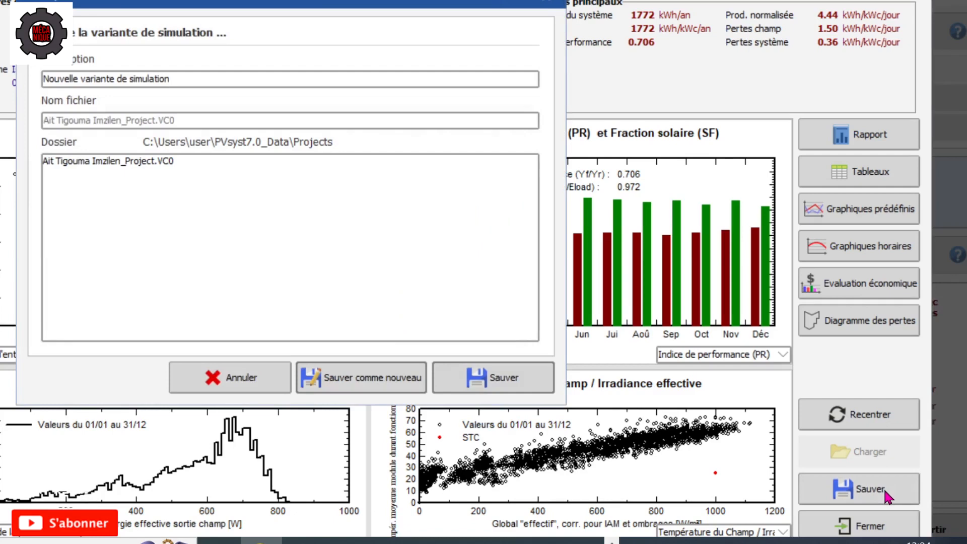
click(499, 379)
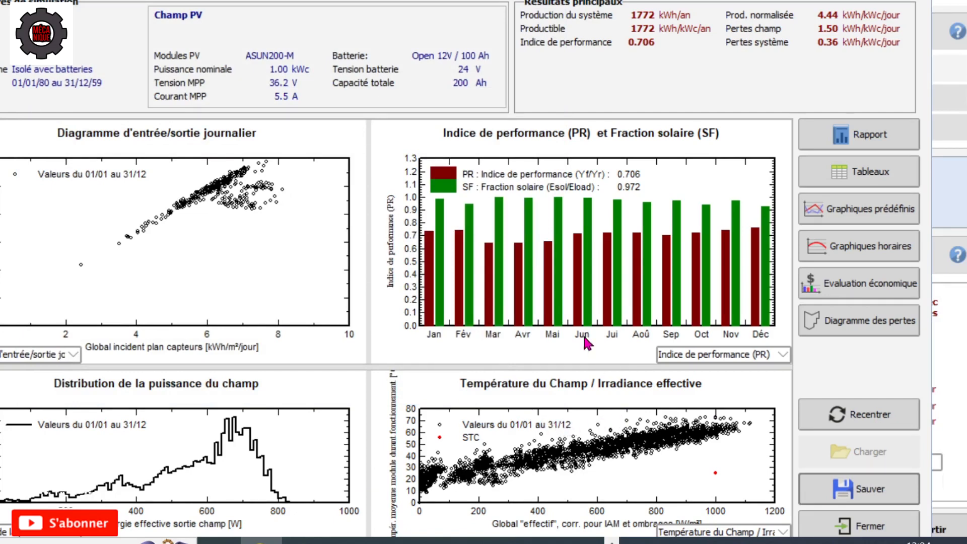
click(865, 526)
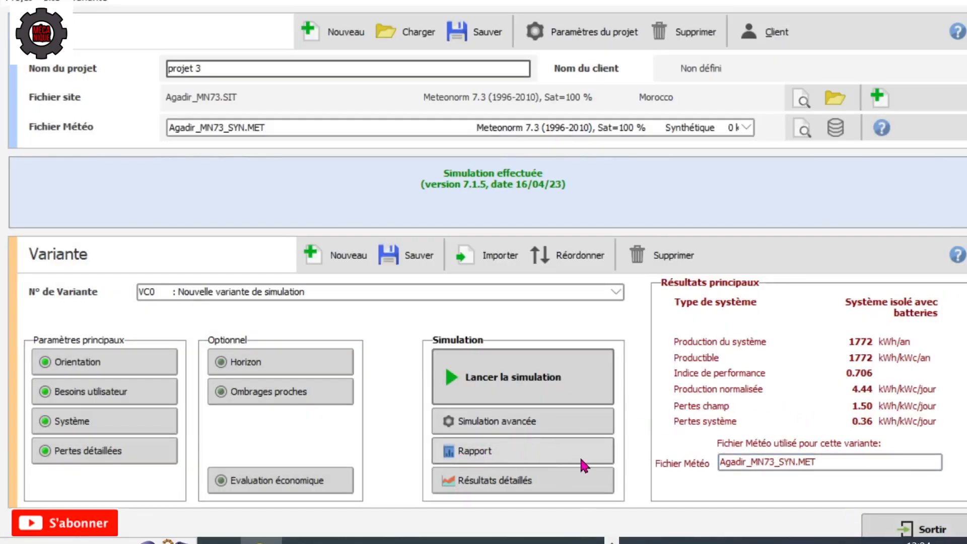
Open the simulation report and examine the project and system summaries, PV array characteristics, array losses and detailed user's needs.
click(522, 453)
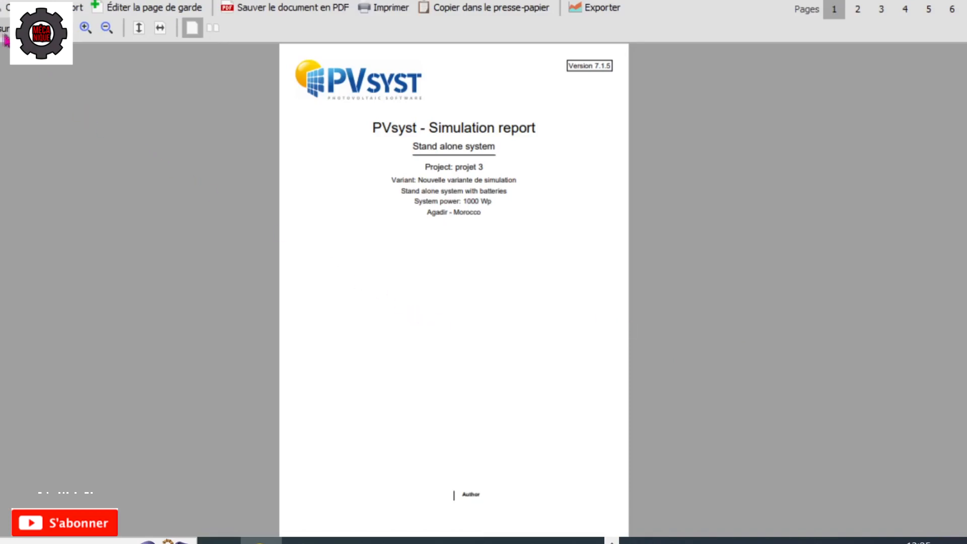
scroll(482, 241, down, 1)
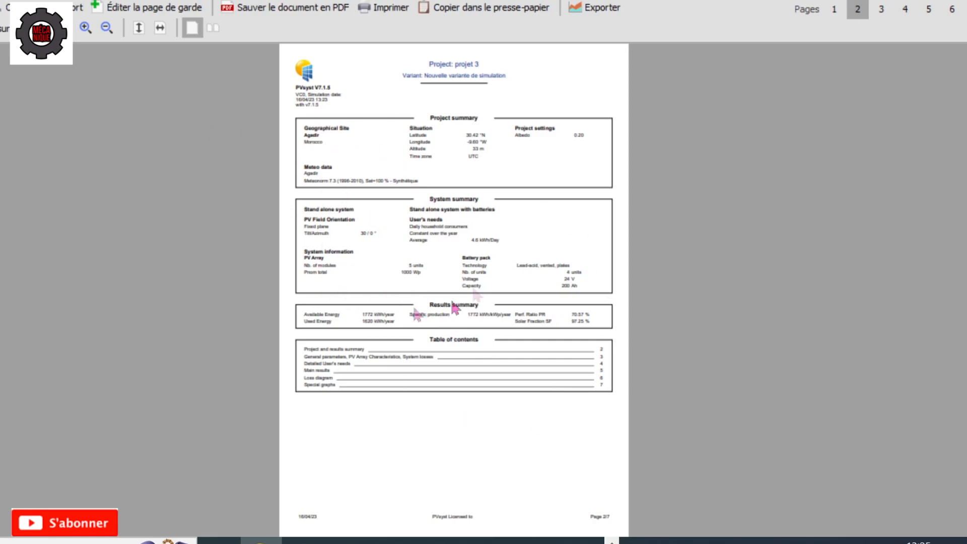
click(85, 28)
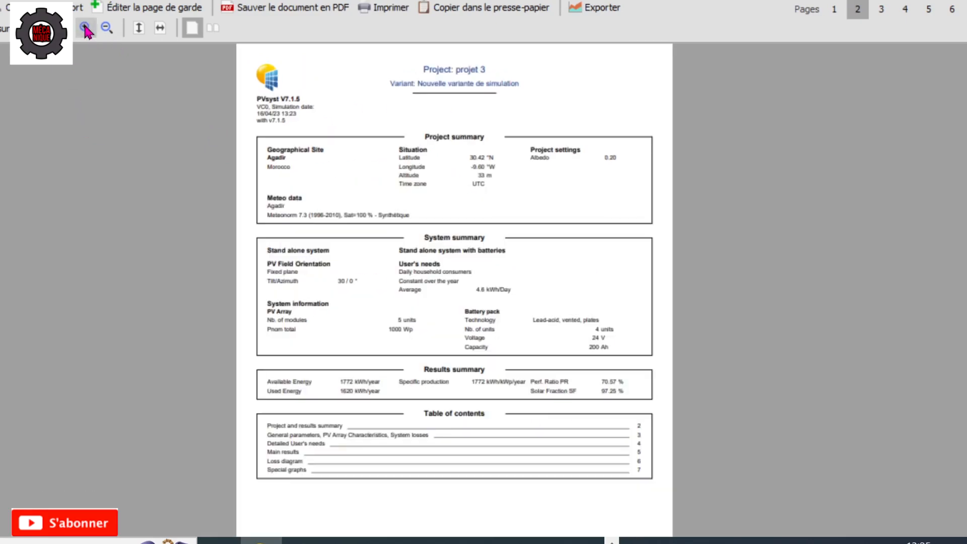
click(85, 28)
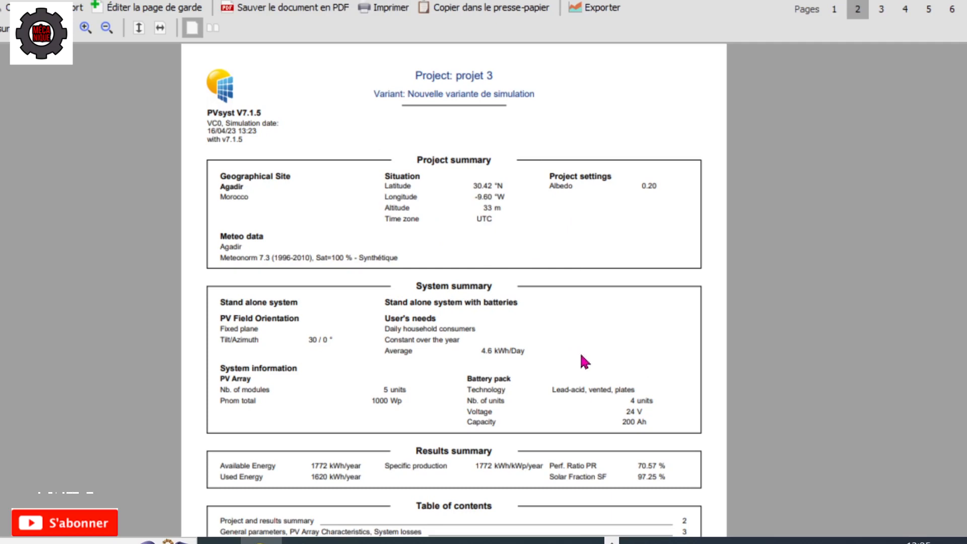
scroll(585, 361, down, 2)
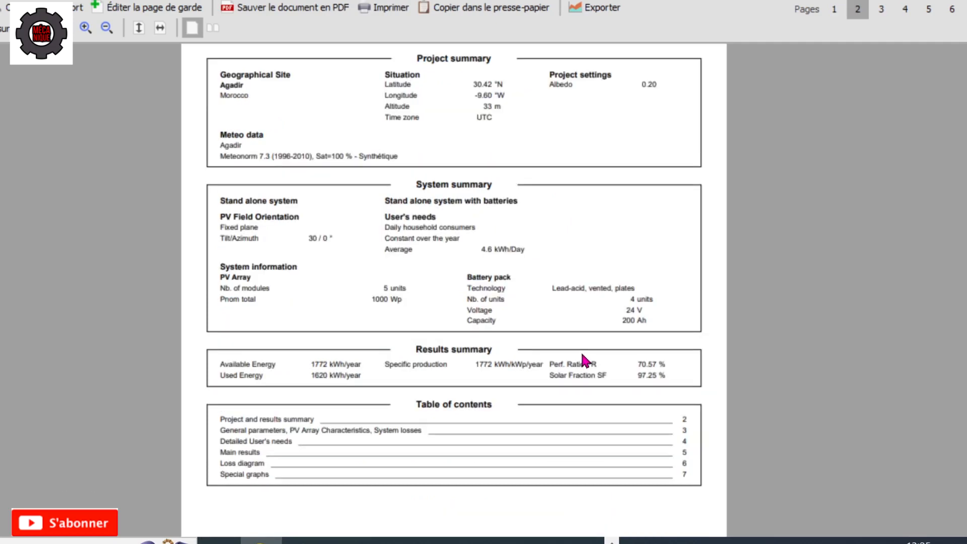
scroll(583, 359, down, 10)
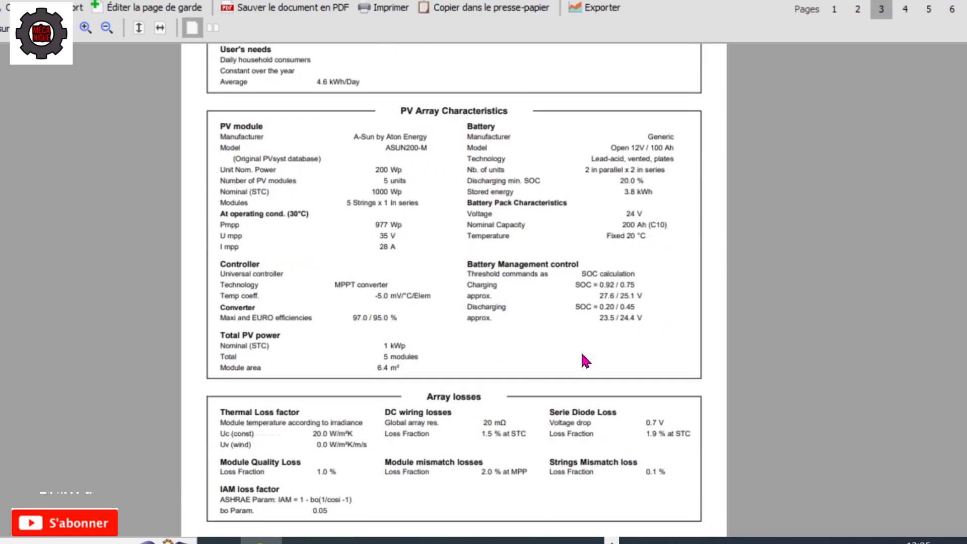
scroll(581, 354, up, 2)
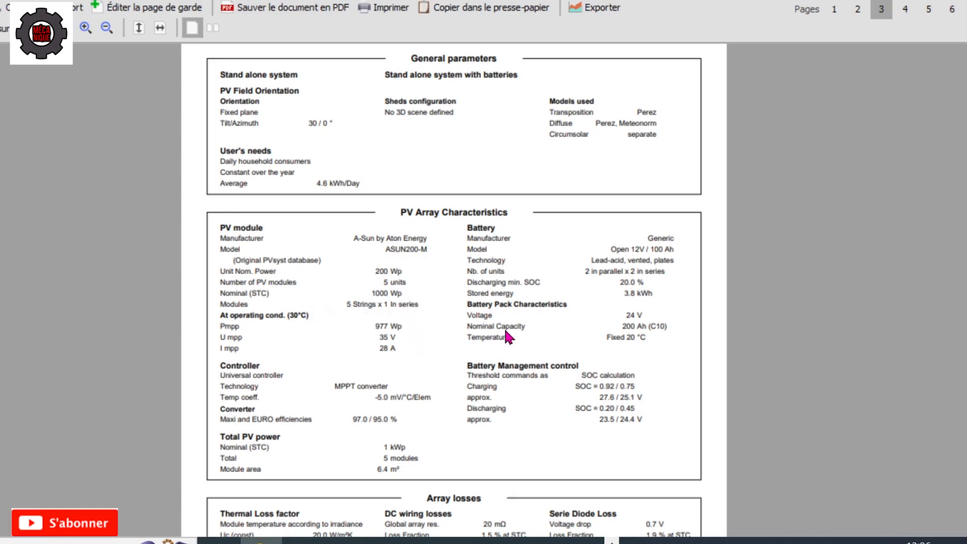
scroll(509, 336, down, 2)
scroll(508, 336, down, 5)
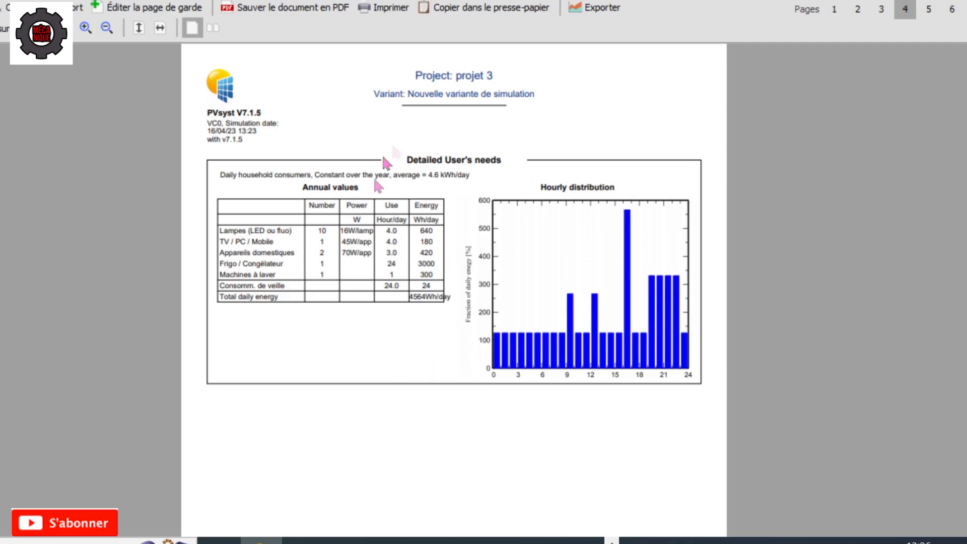
Examine the report's main results, including the normalized production and performance ratio graphs and the monthly balances table.
scroll(443, 313, down, 10)
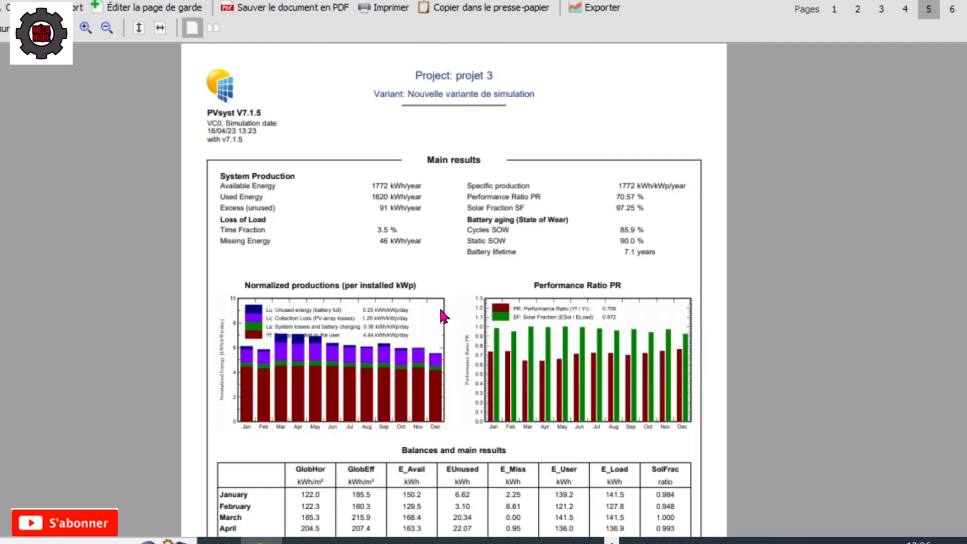
scroll(441, 314, down, 4)
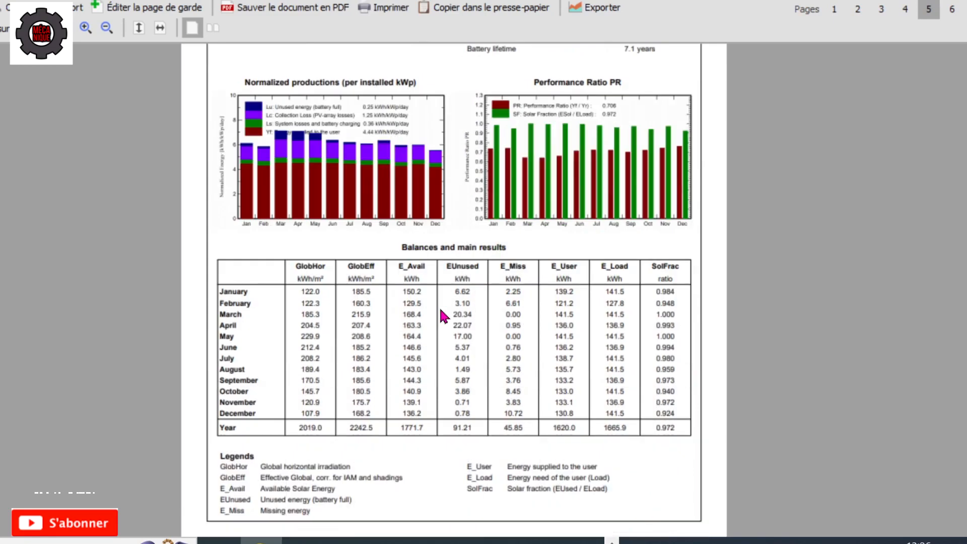
scroll(438, 246, up, 2)
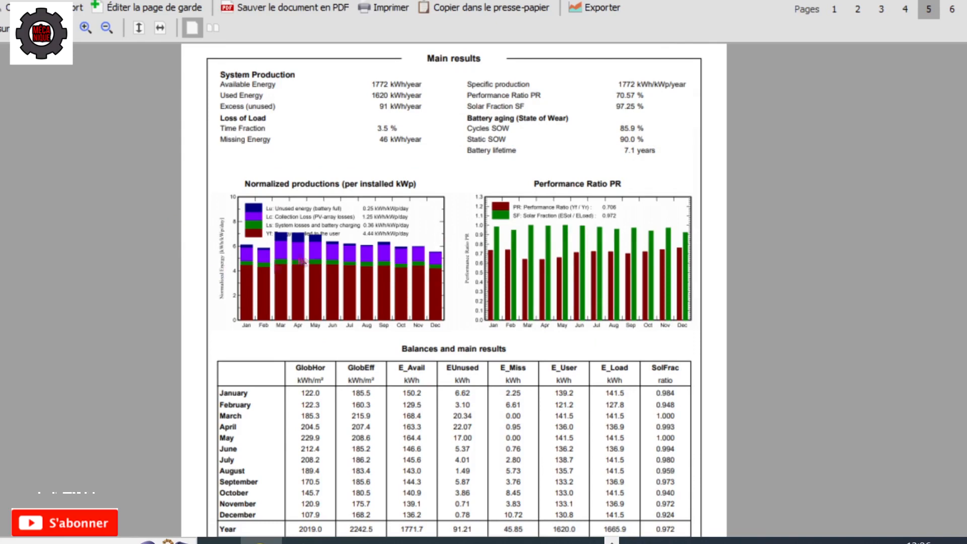
click(86, 31)
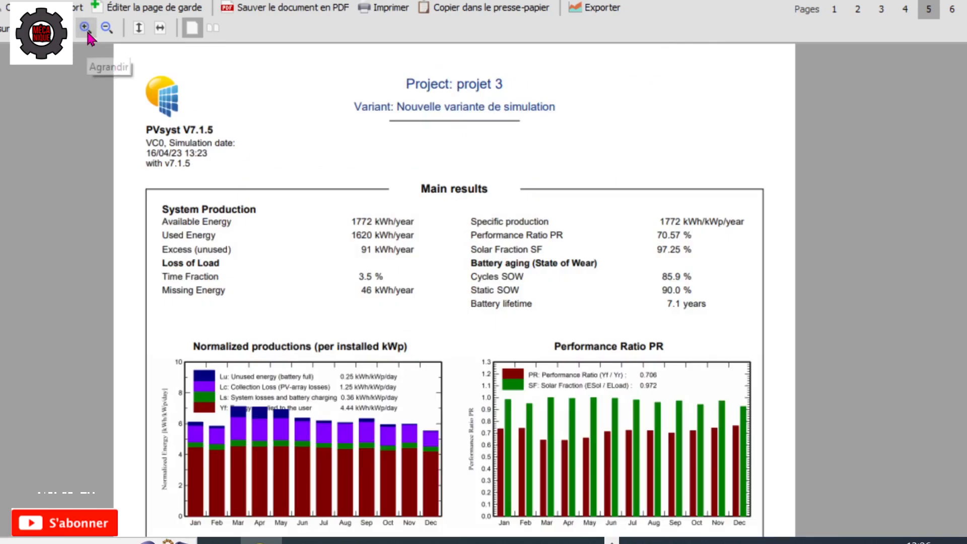
scroll(358, 247, down, 2)
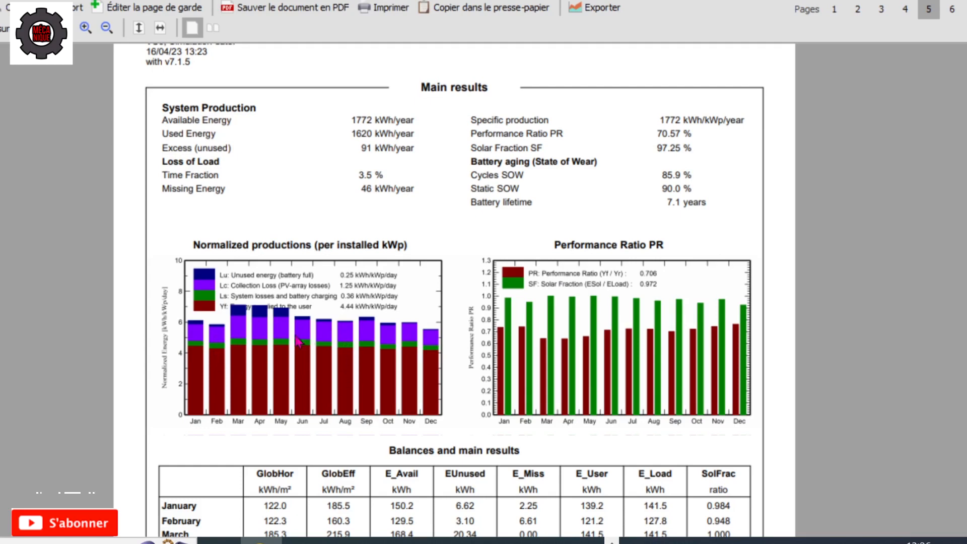
scroll(327, 382, down, 4)
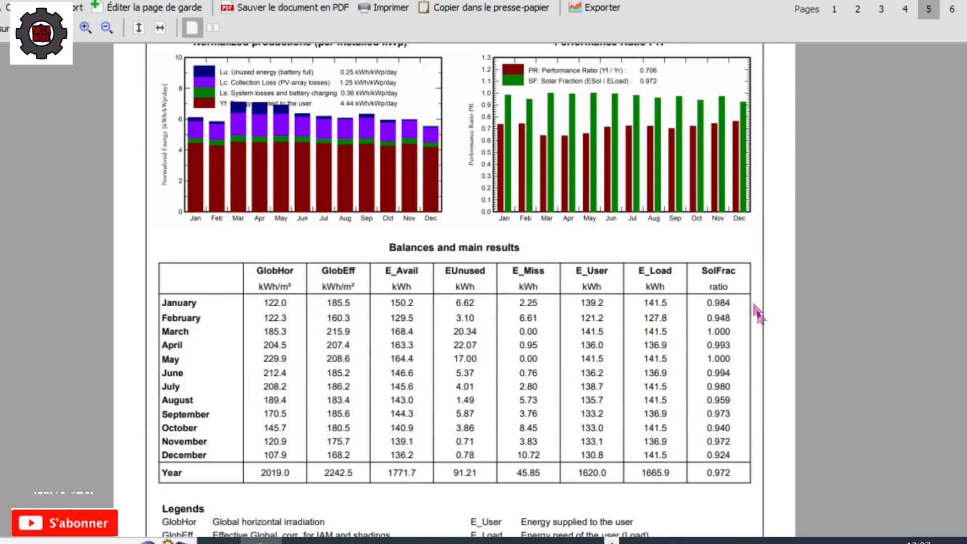
Examine the report's loss diagram from global horizontal irradiation down to the energy need of the user.
scroll(260, 372, down, 3)
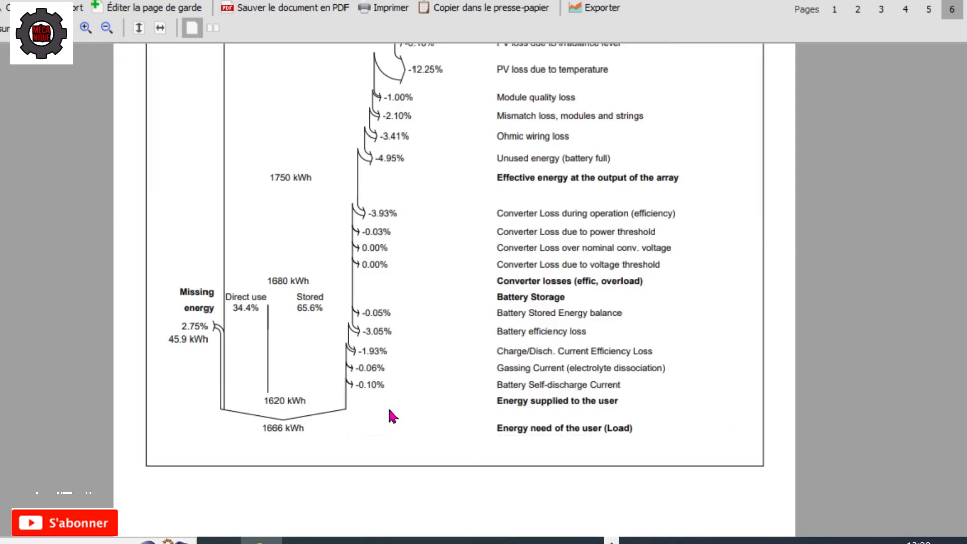
scroll(393, 405, up, 6)
scroll(394, 406, down, 4)
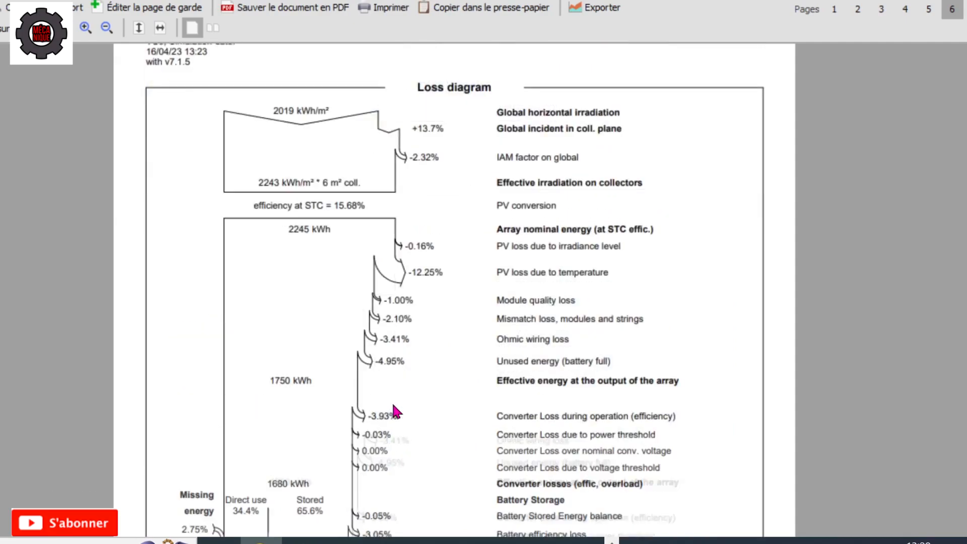
scroll(394, 406, up, 4)
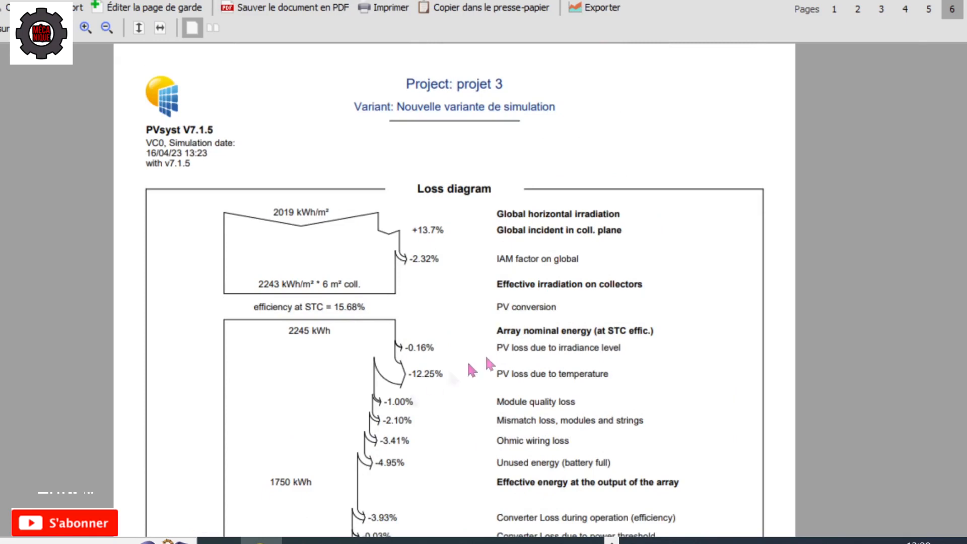
scroll(514, 350, down, 4)
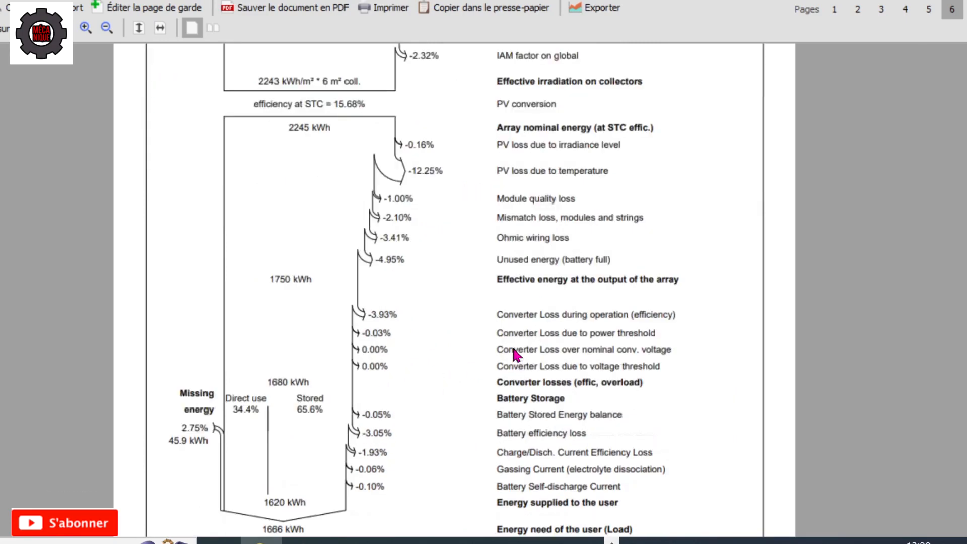
scroll(515, 353, down, 4)
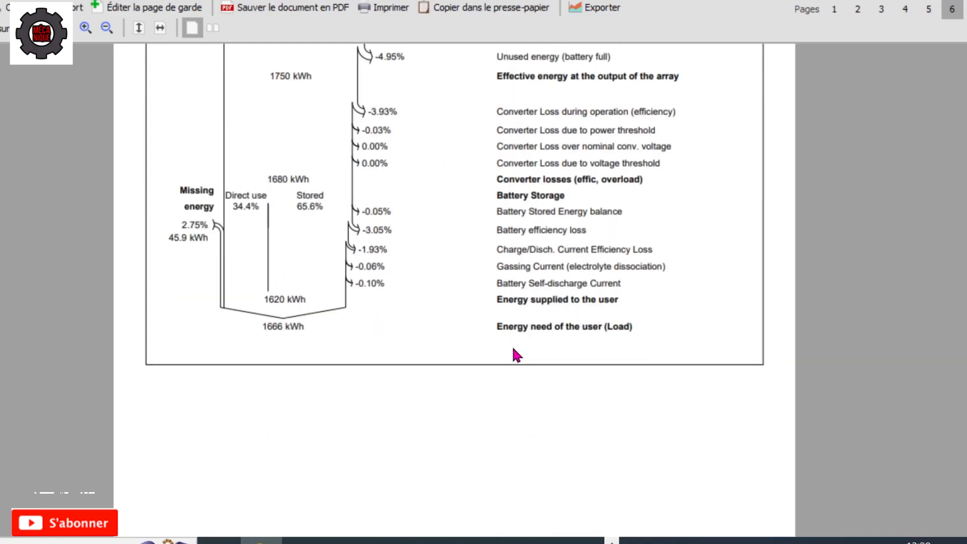
View the daily input/output diagram under the report's special graphs, and return to the results summary and table of contents.
scroll(515, 354, up, 15)
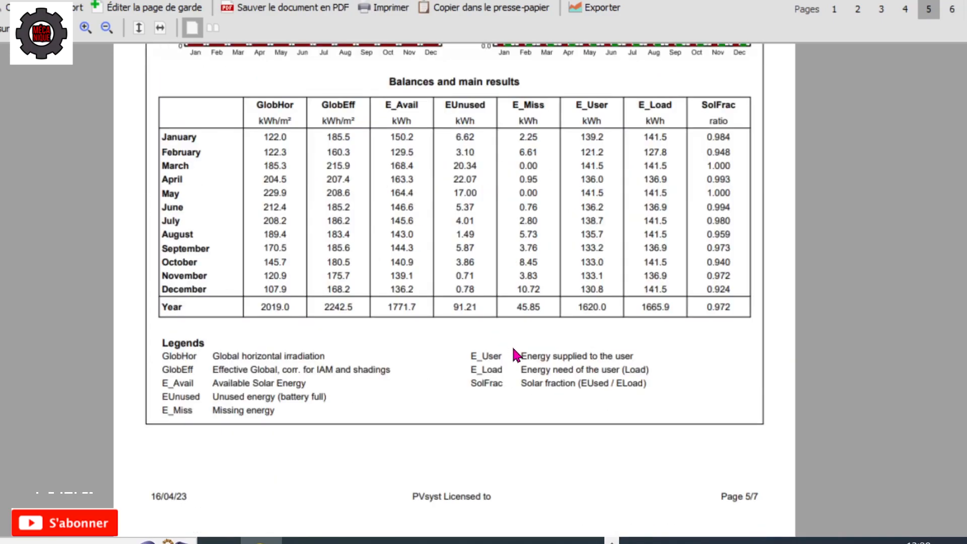
scroll(515, 354, down, 20)
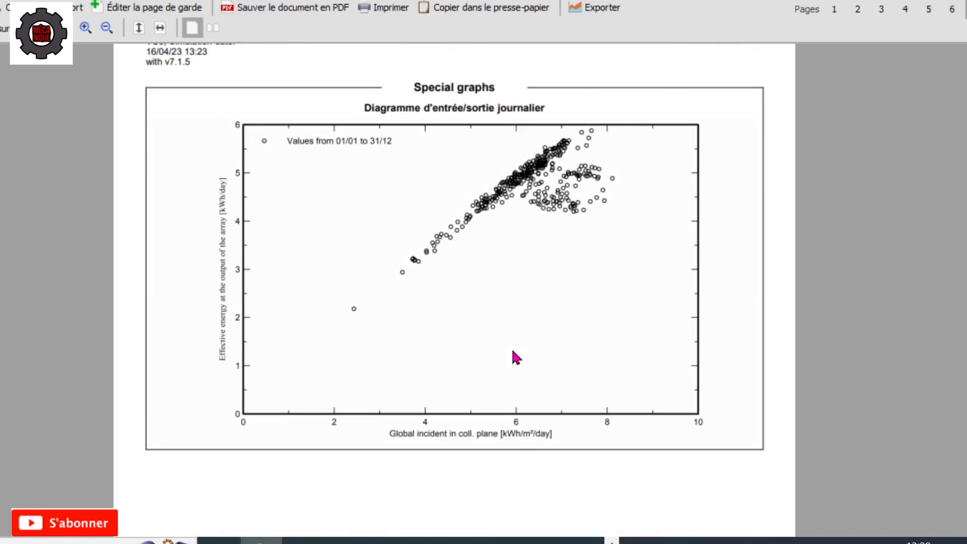
scroll(514, 354, up, 9)
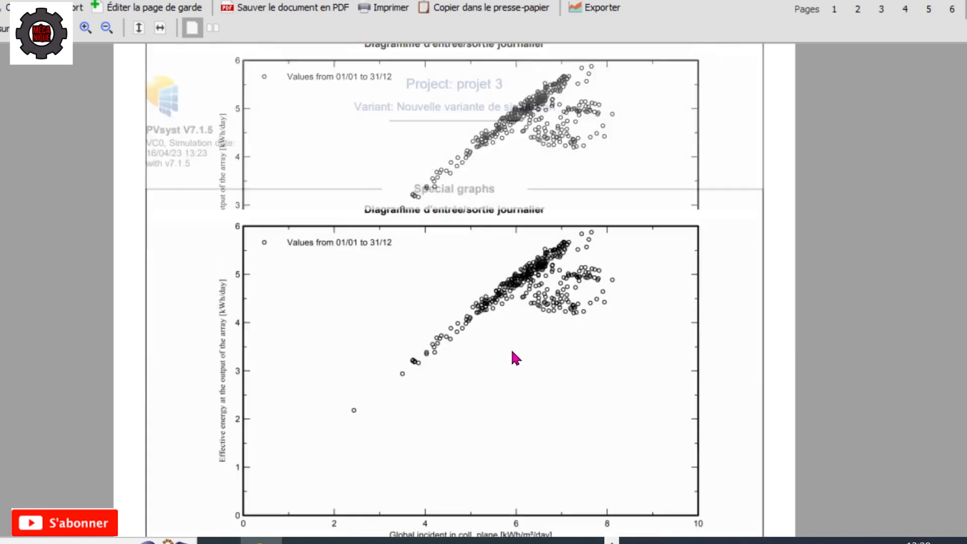
scroll(515, 358, up, 10)
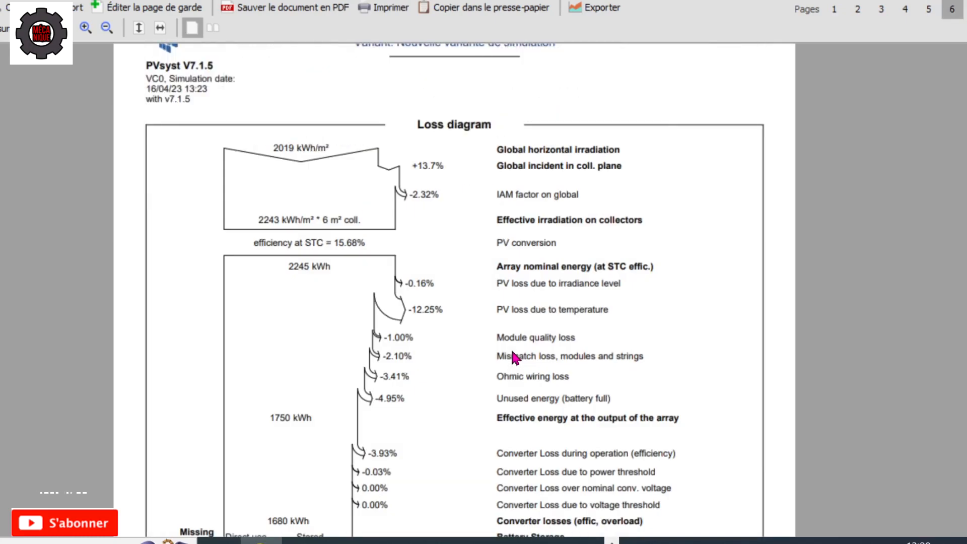
scroll(512, 353, up, 10)
scroll(513, 355, up, 15)
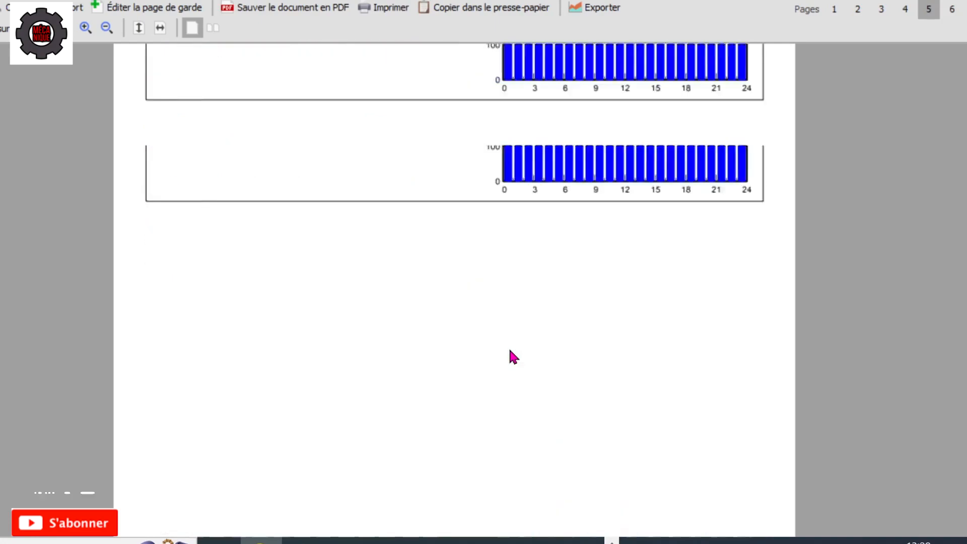
scroll(511, 356, up, 20)
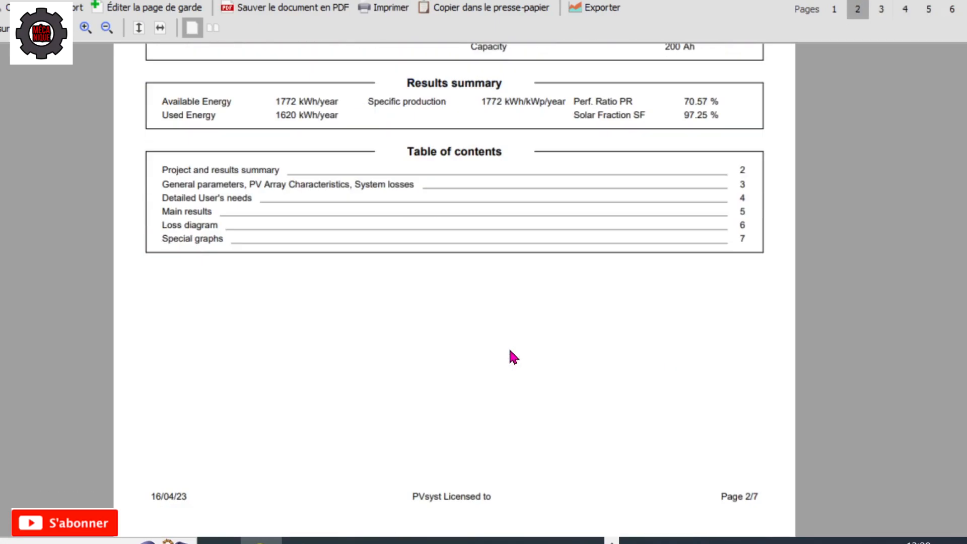